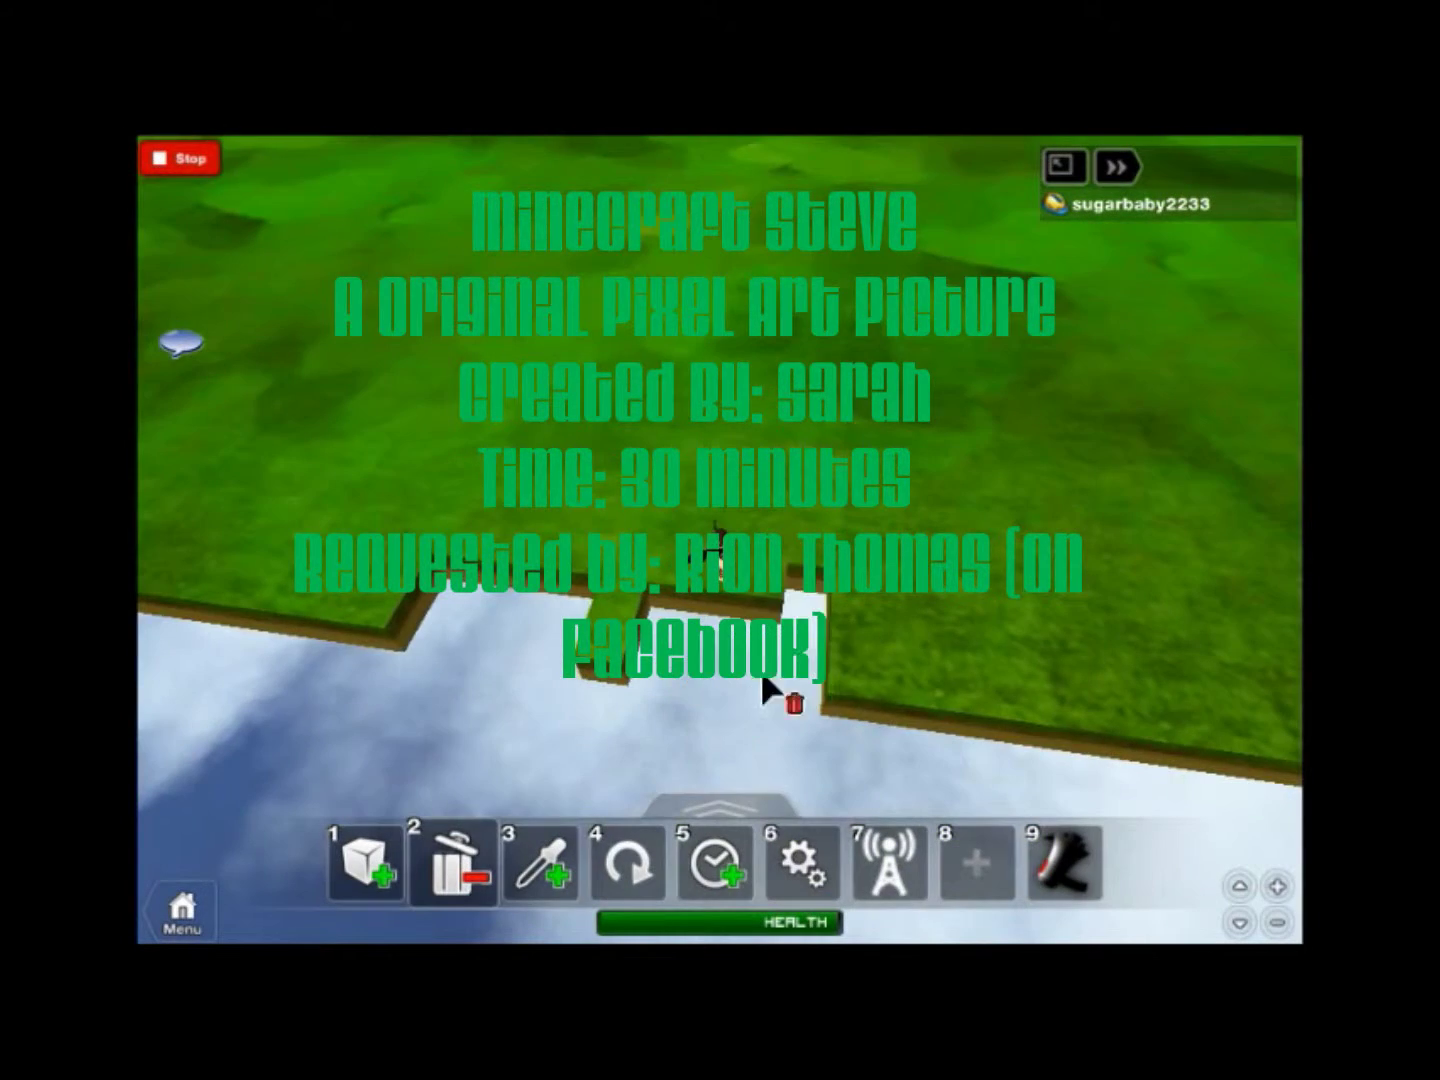
Remove the first grass blocks to begin a trench outline in the build area.
key("1")
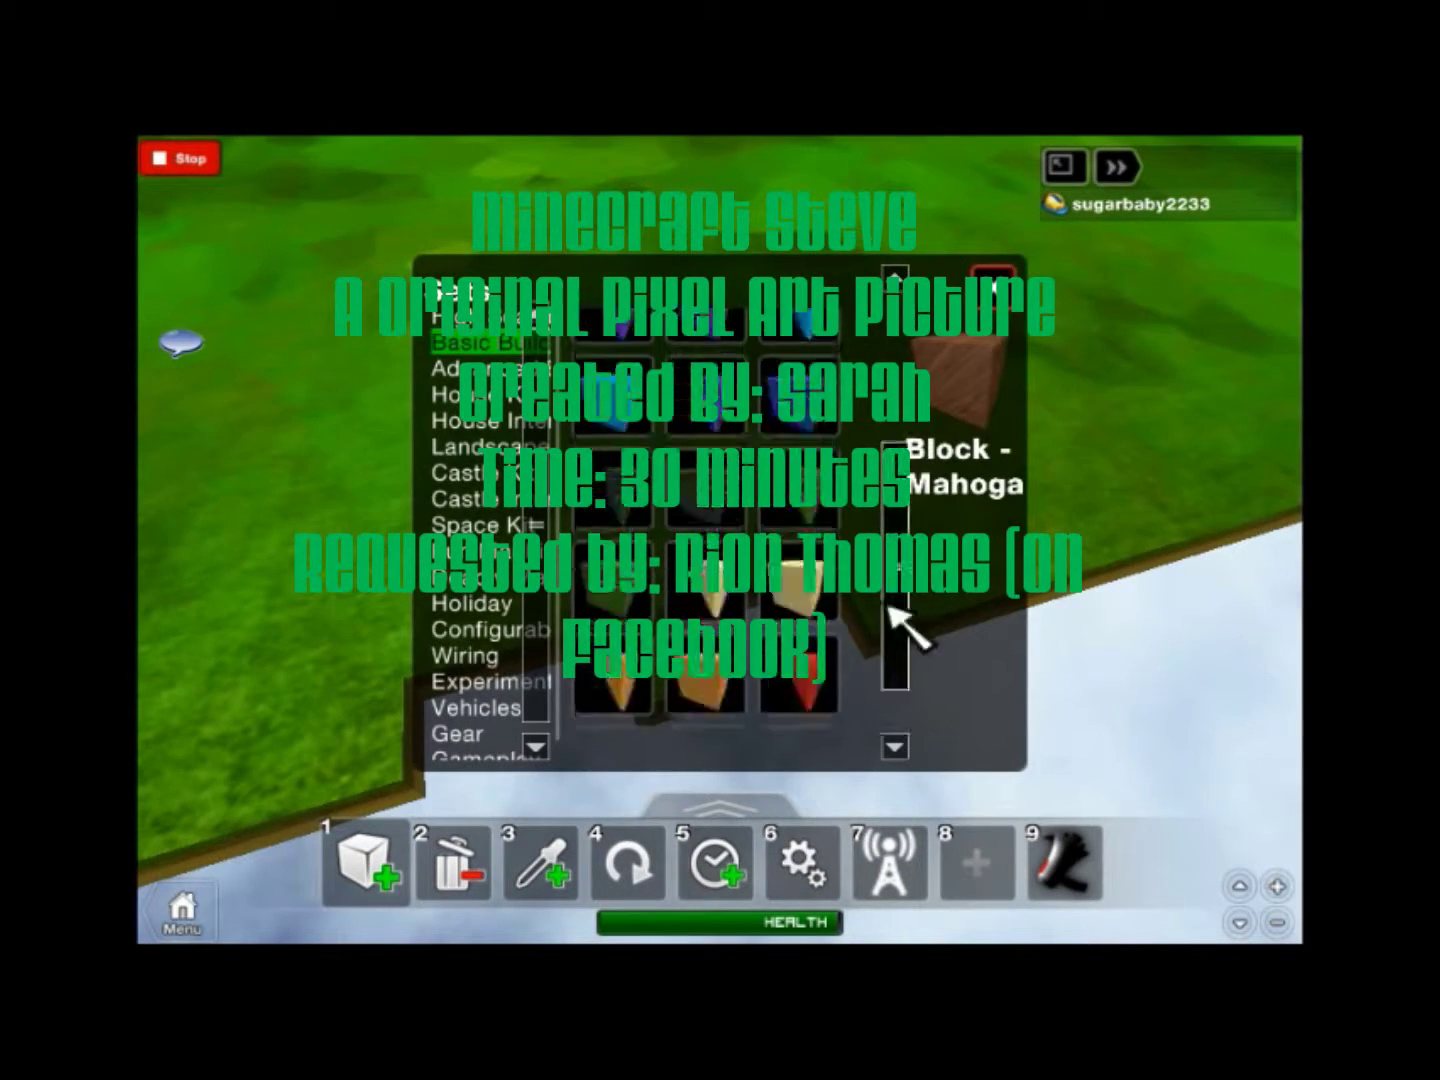
key("q")
key("2")
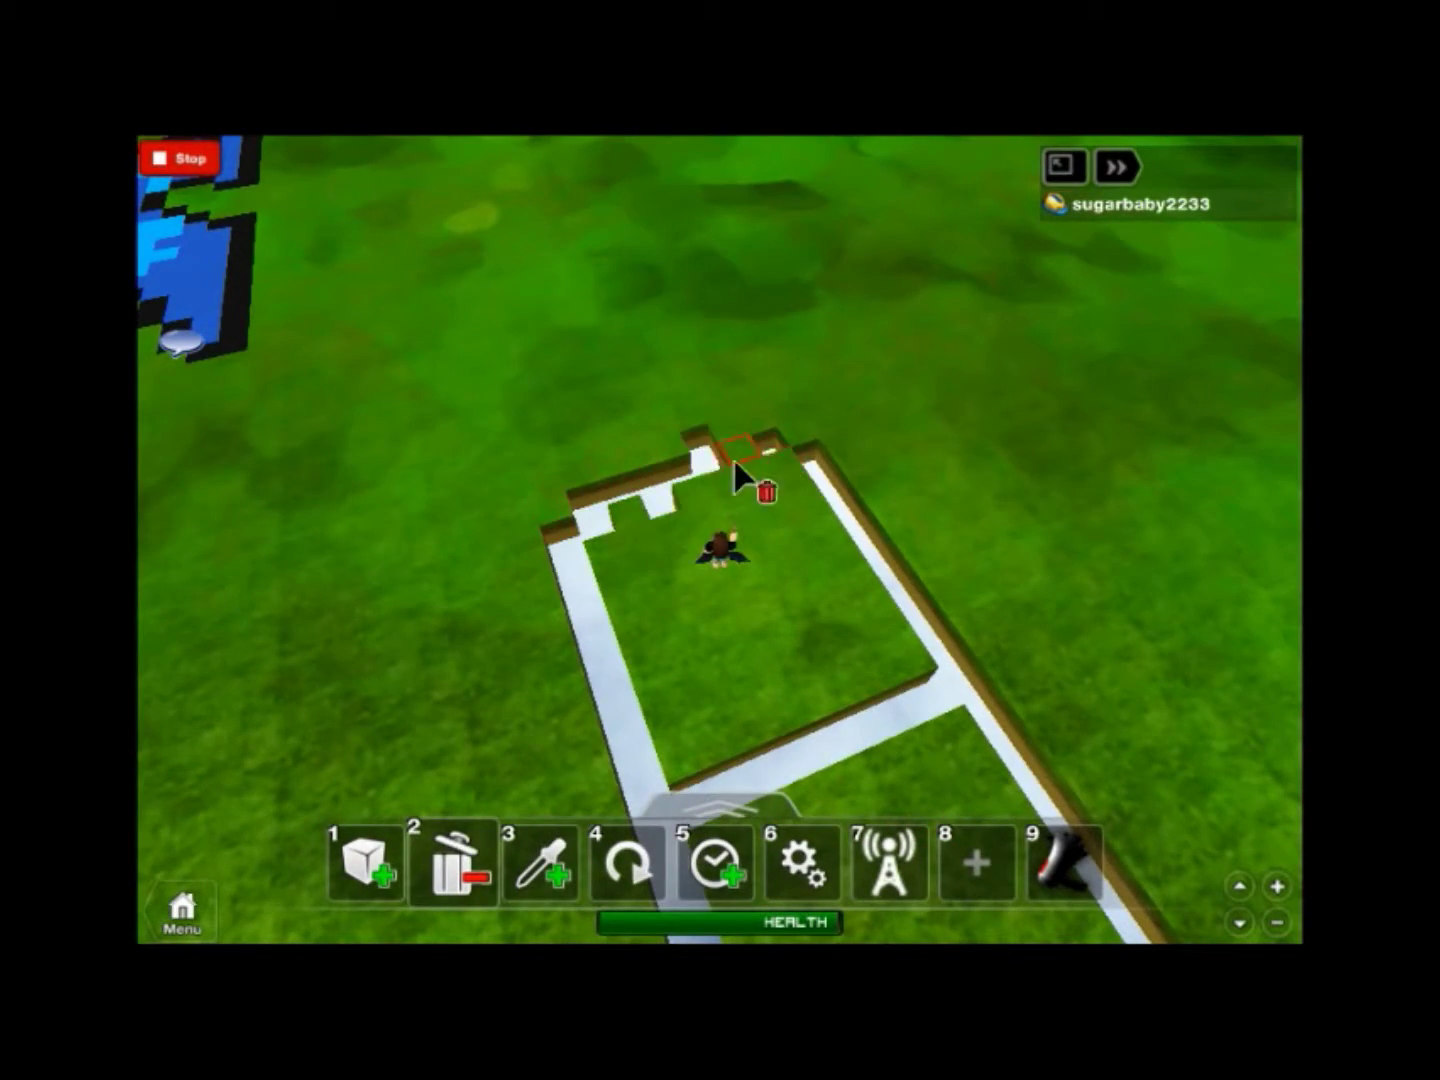
Place a new block on the grass and paint it light blue.
key("3")
key("2")
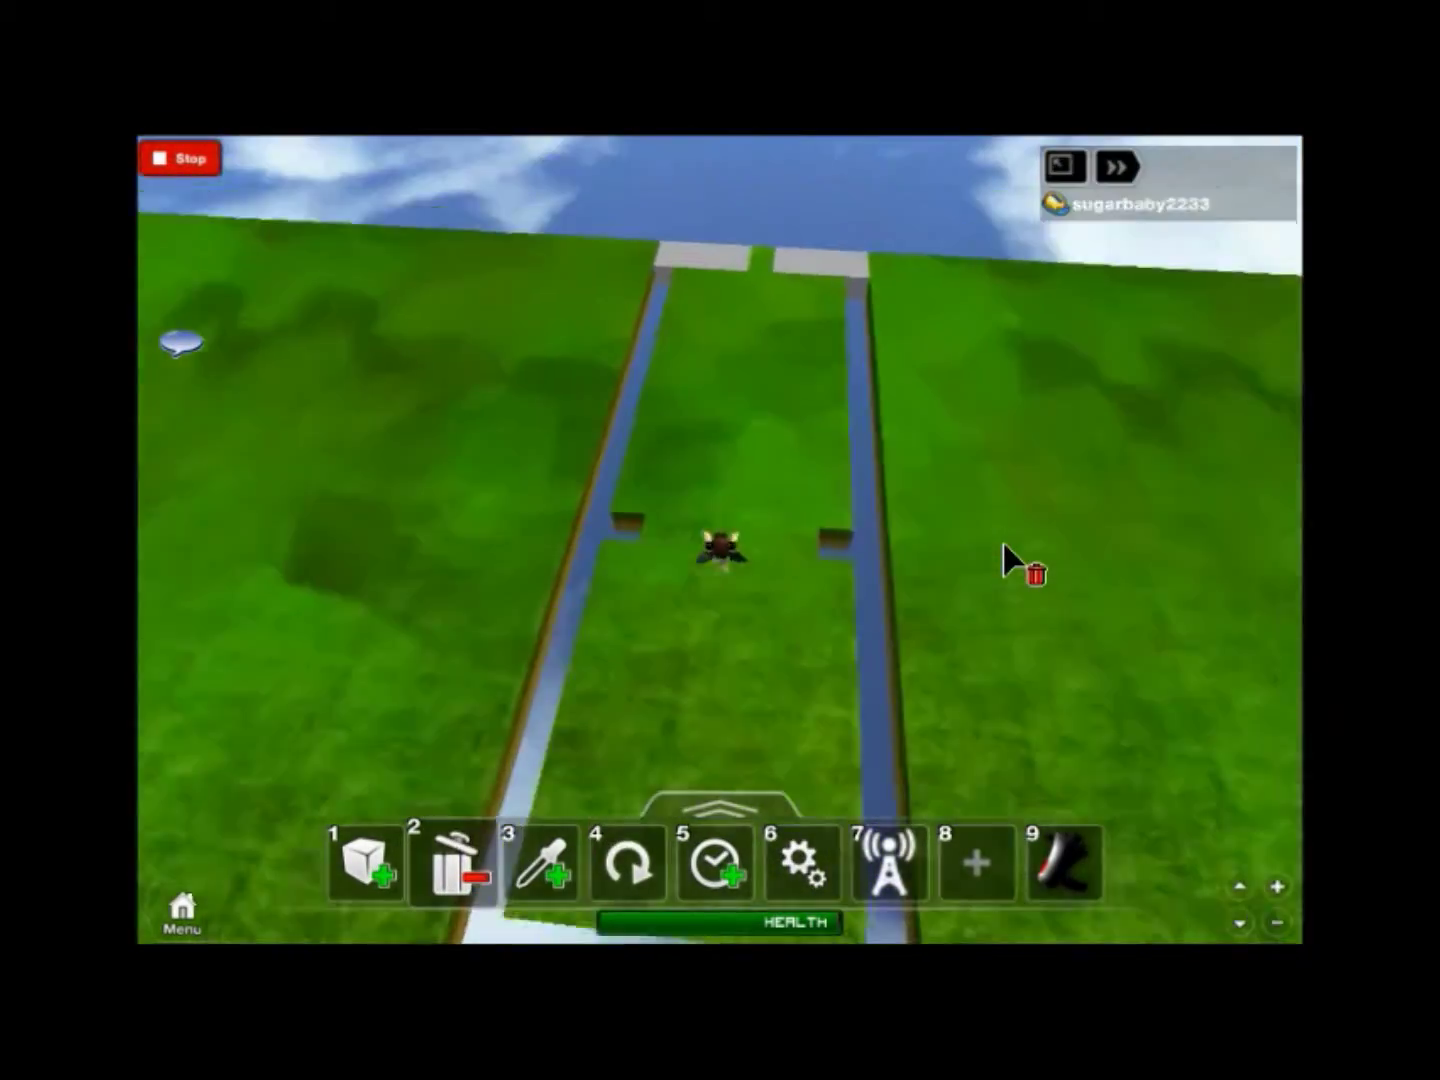
key("3")
key("2")
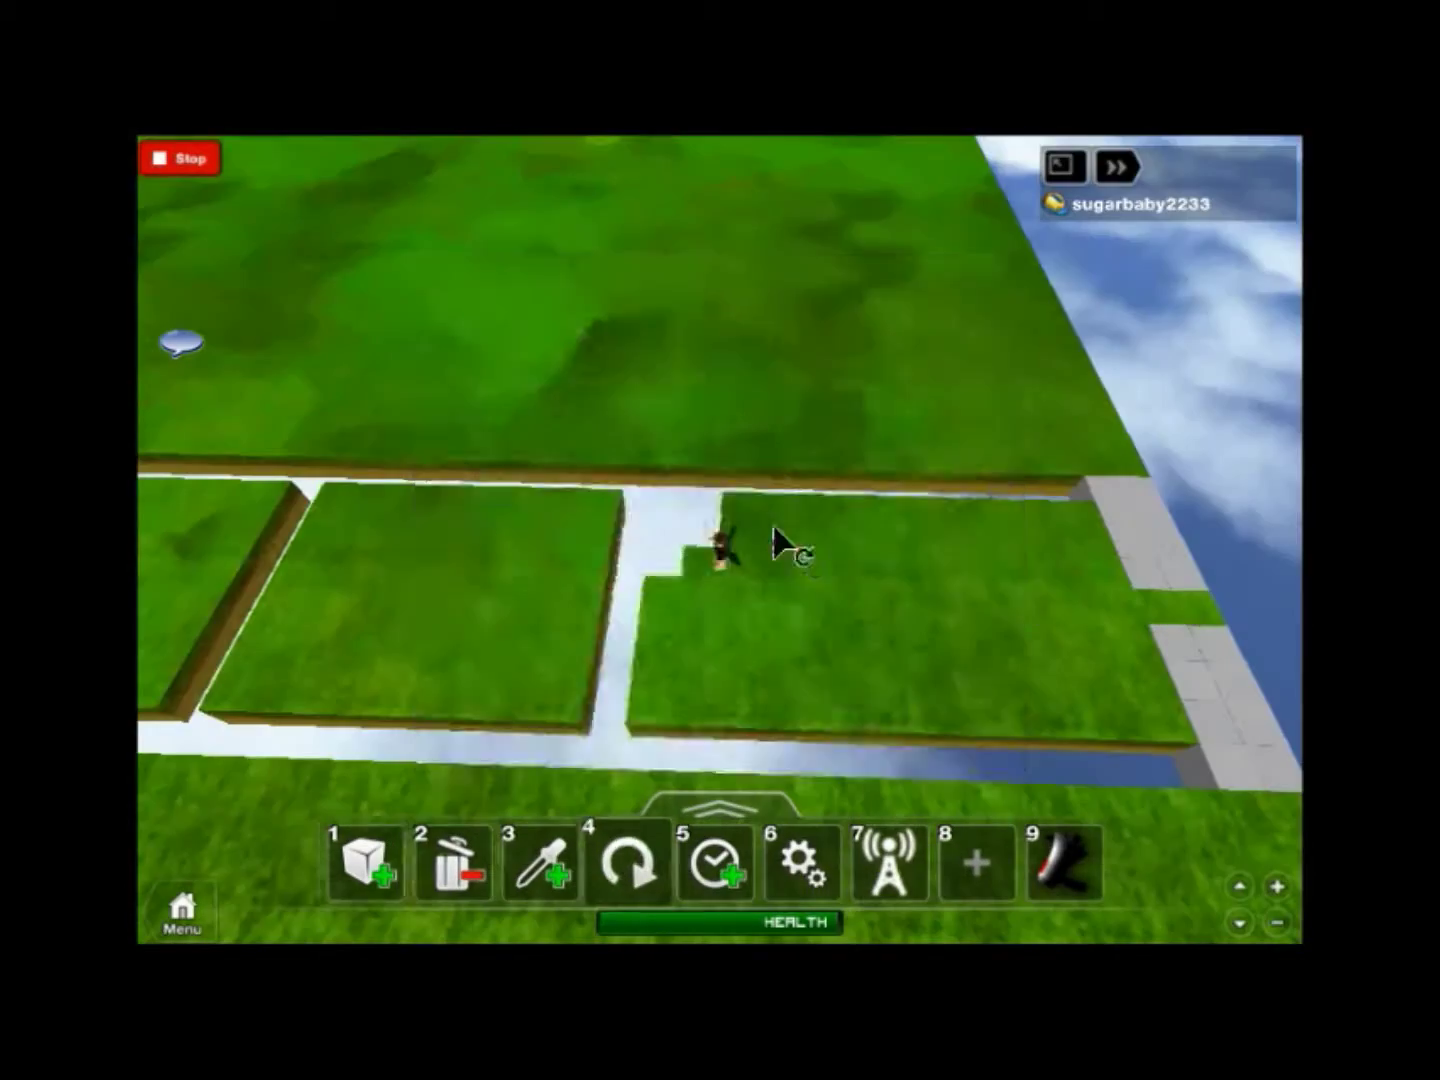
key("1")
left_click(701, 398)
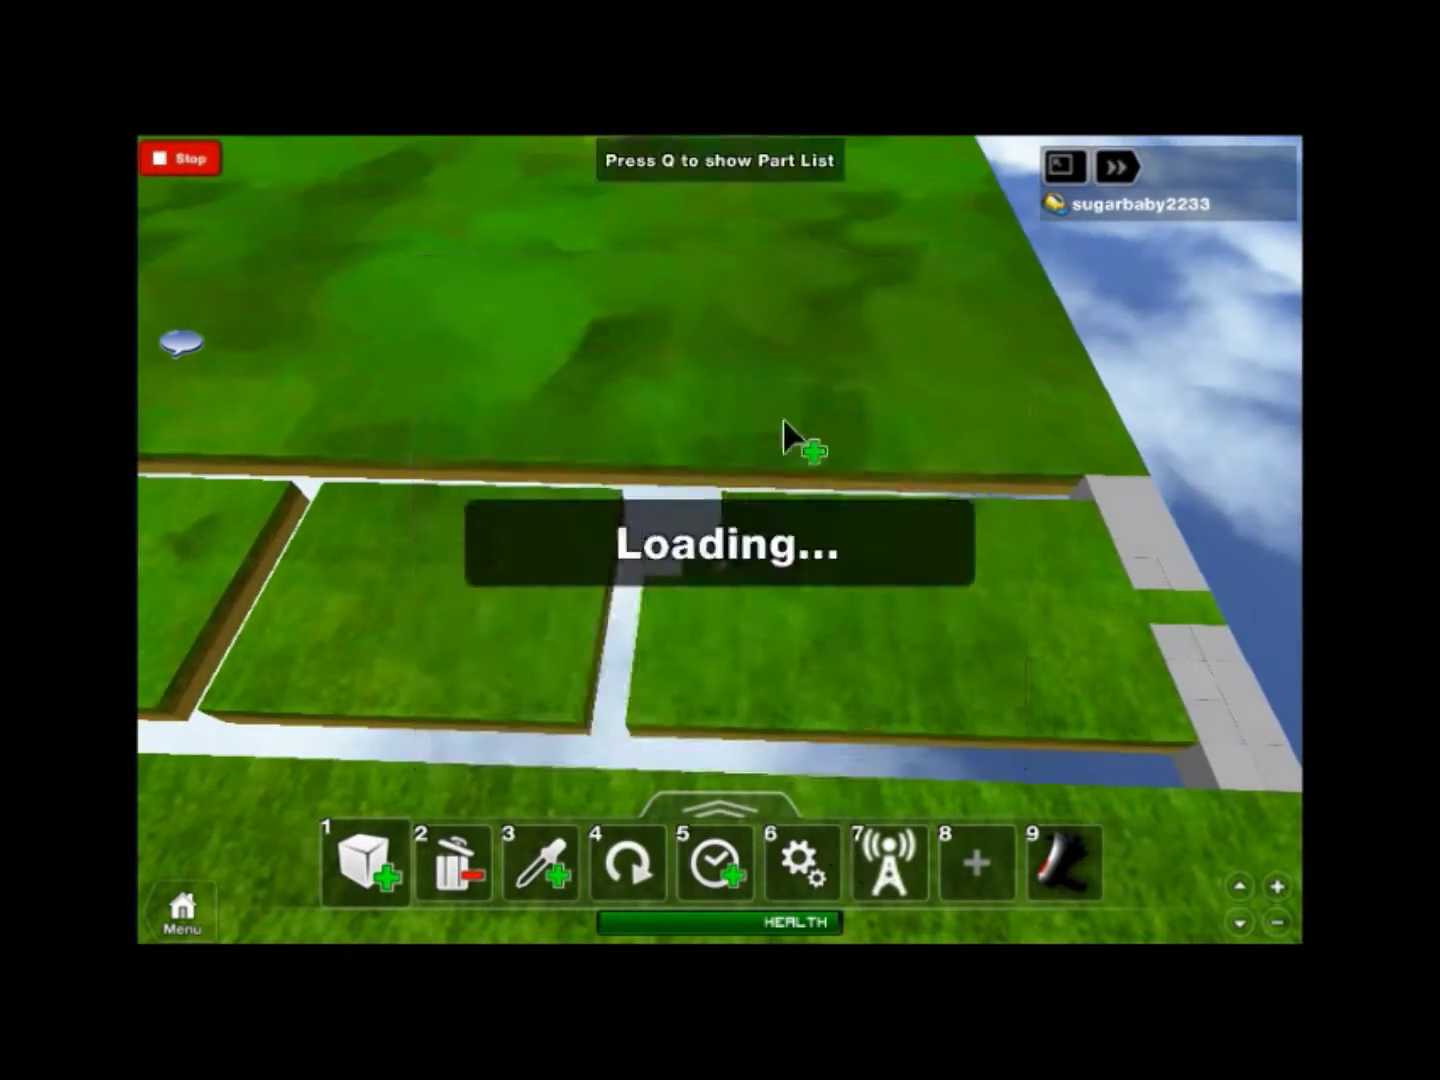
left_click(481, 509)
left_click(977, 861)
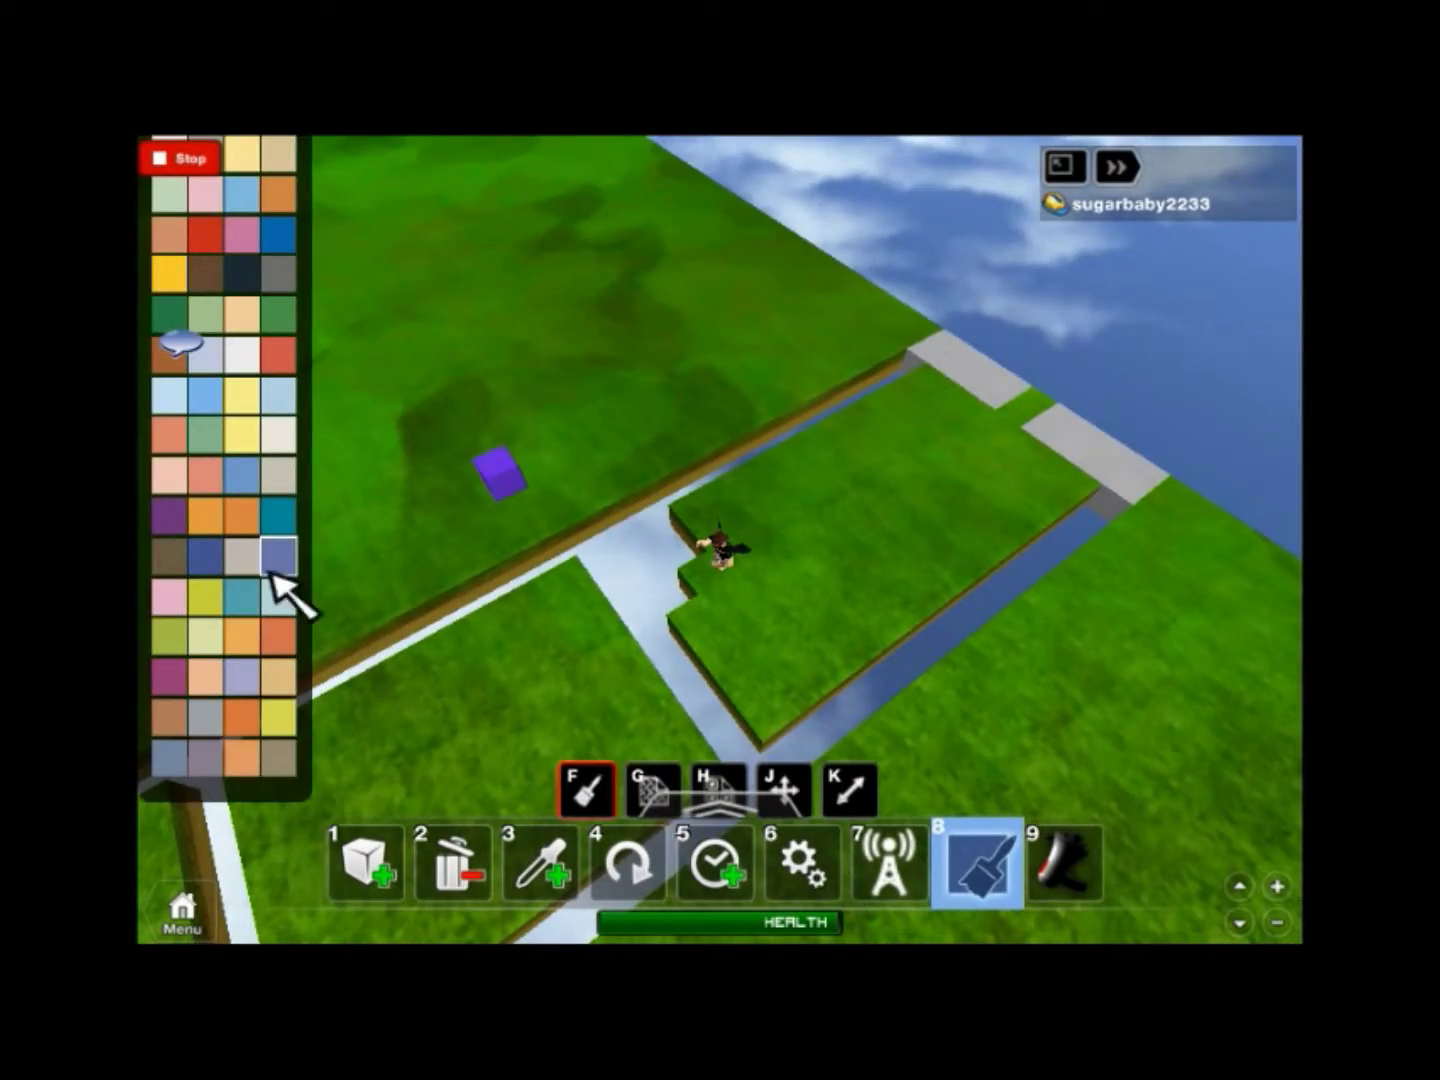
left_click(270, 574)
left_click(498, 472)
Lay blue blocks in the white channel to start a blue bar.
key("3")
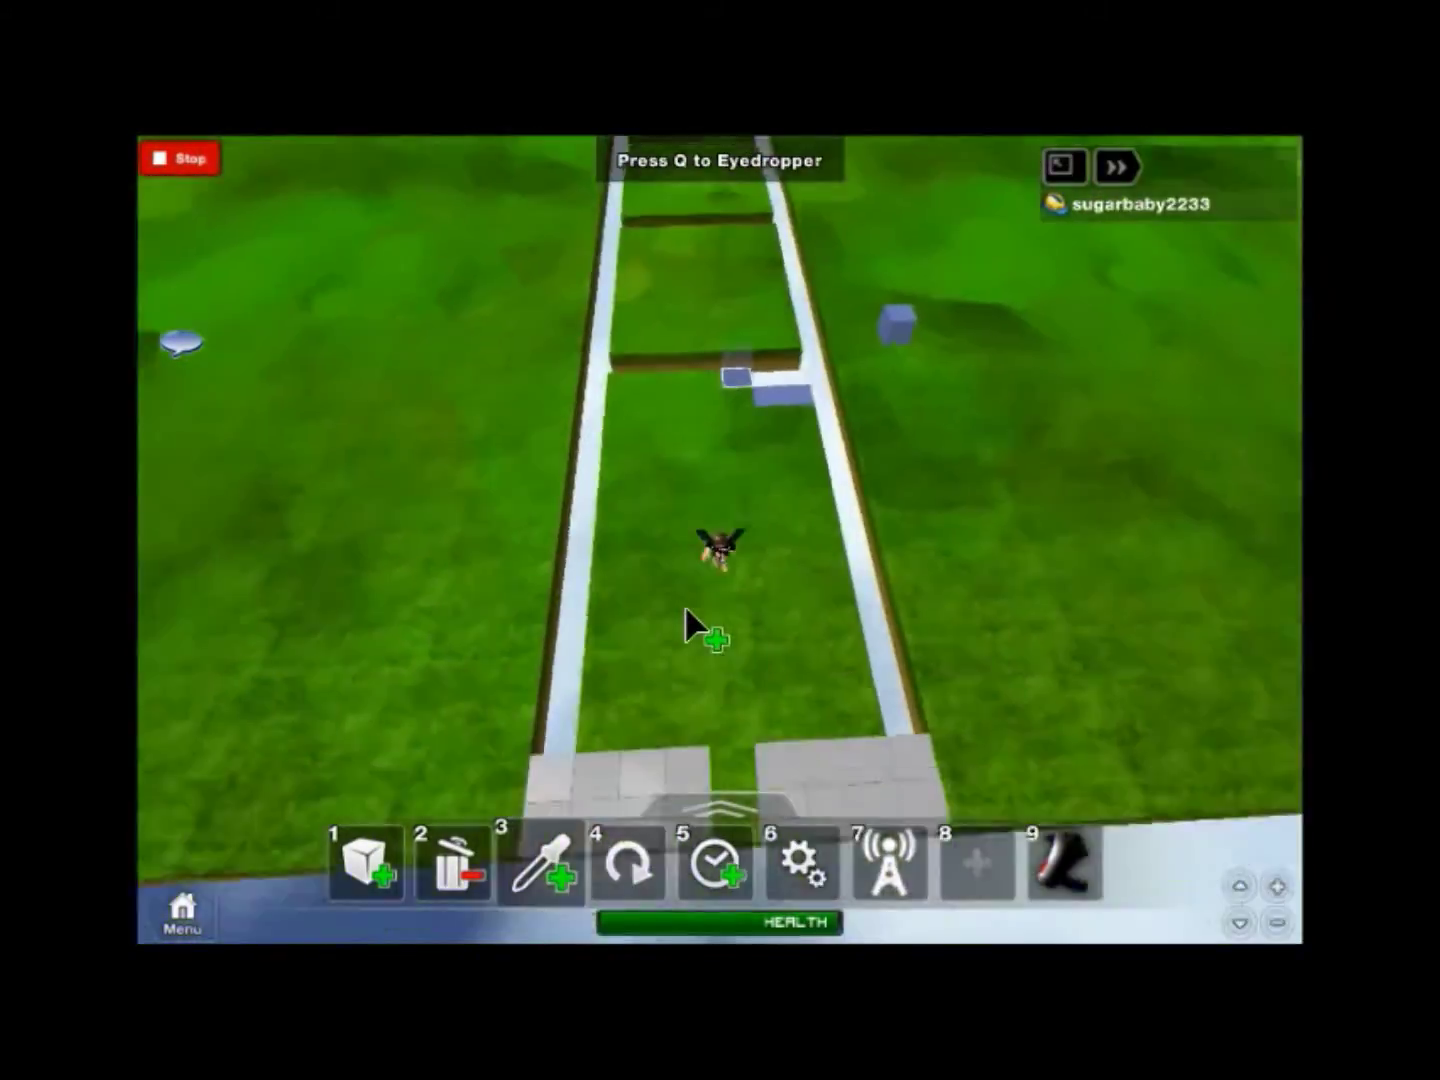
key("2")
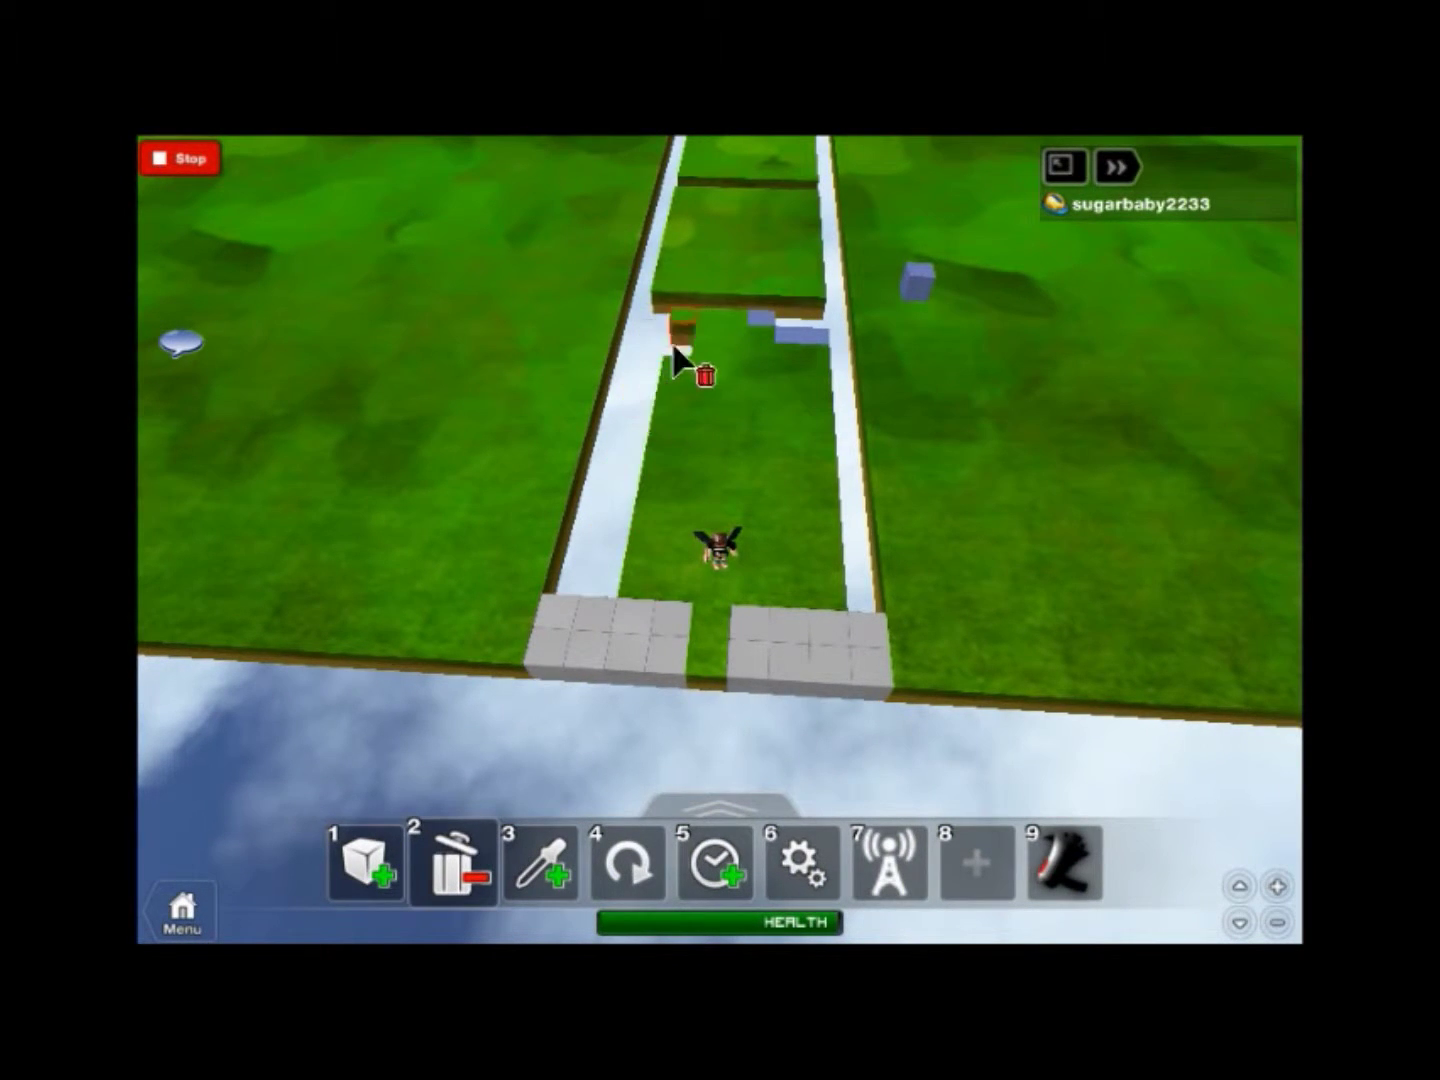
key("1")
left_click(713, 418)
left_click(655, 347)
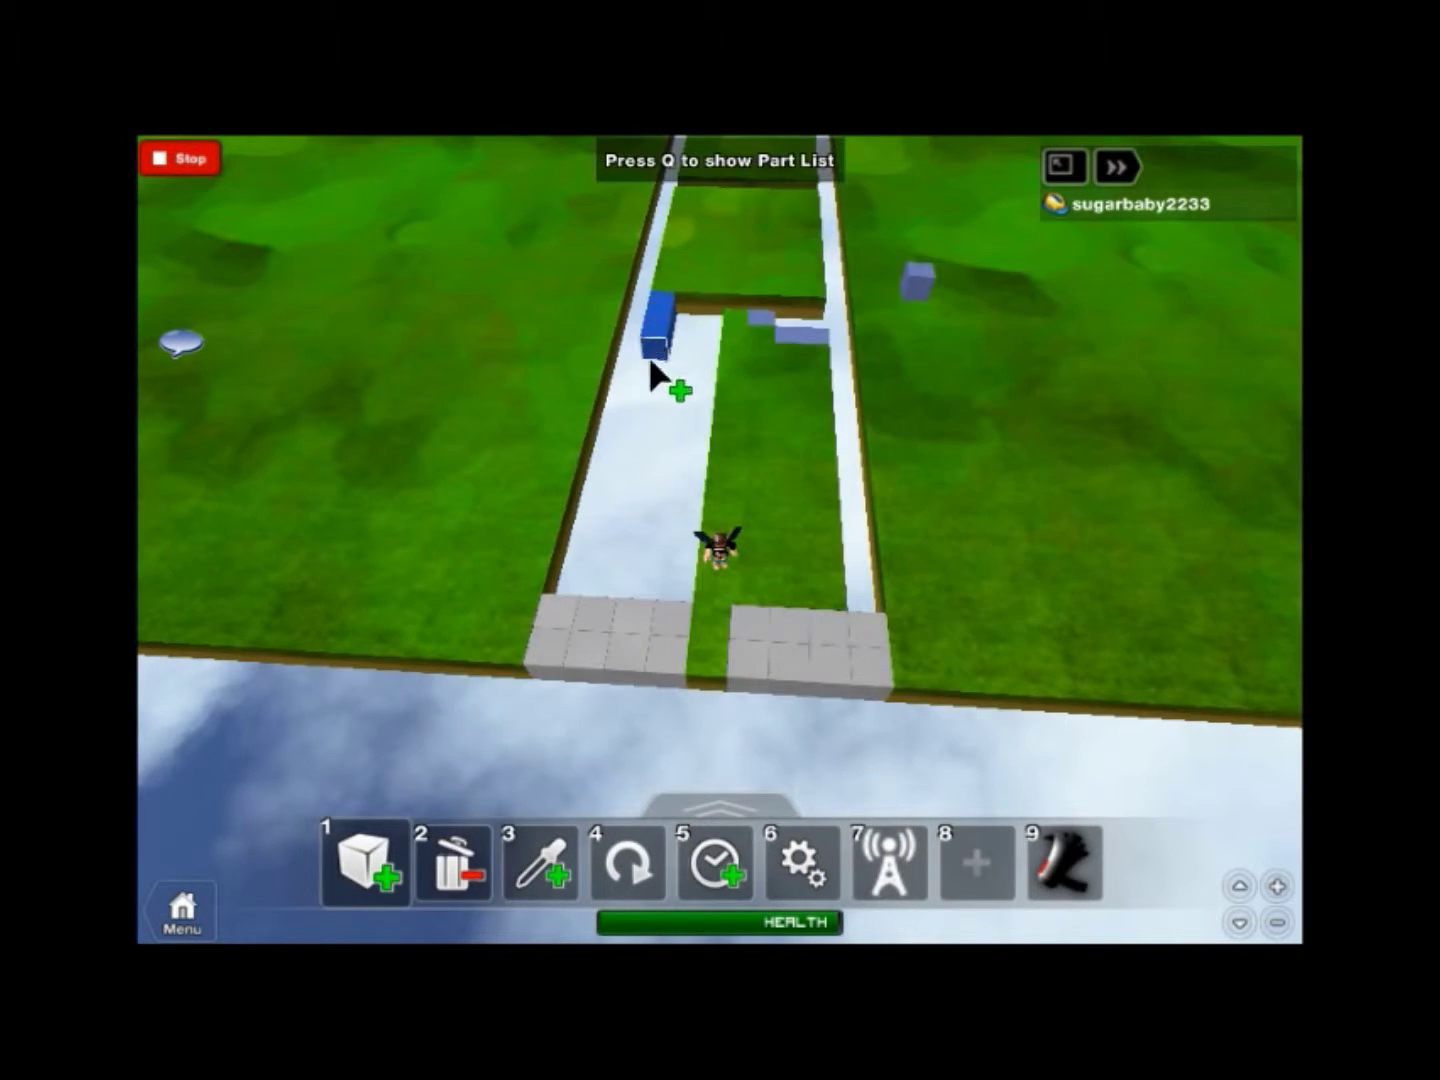
left_click(636, 486)
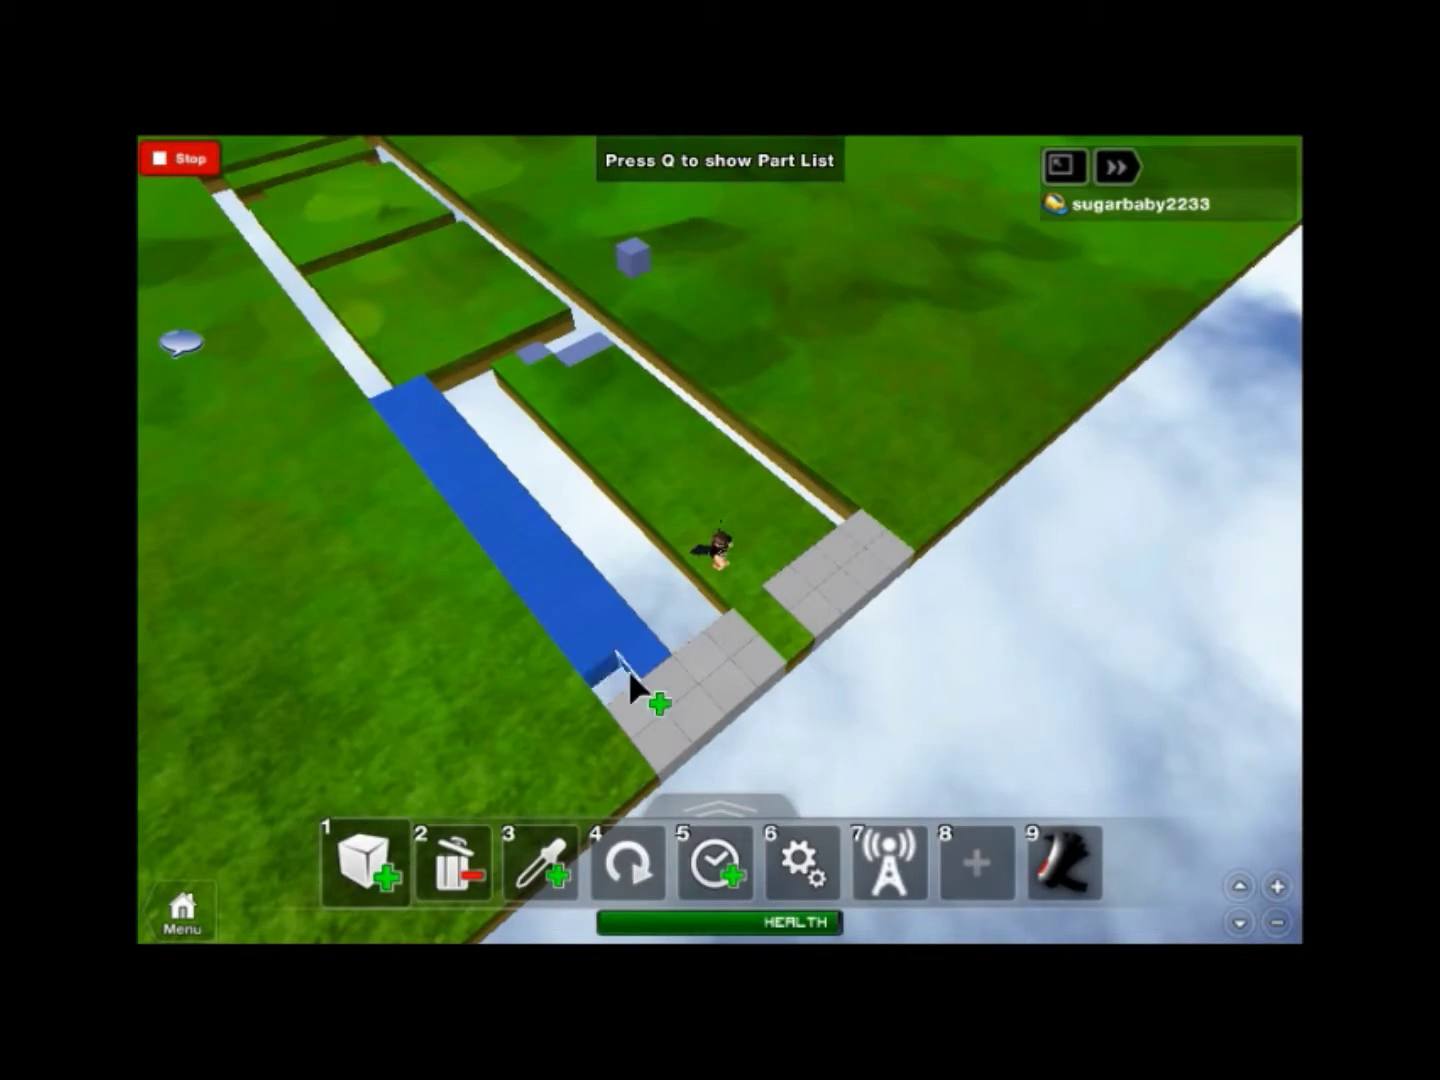
key("Left")
key("Left")
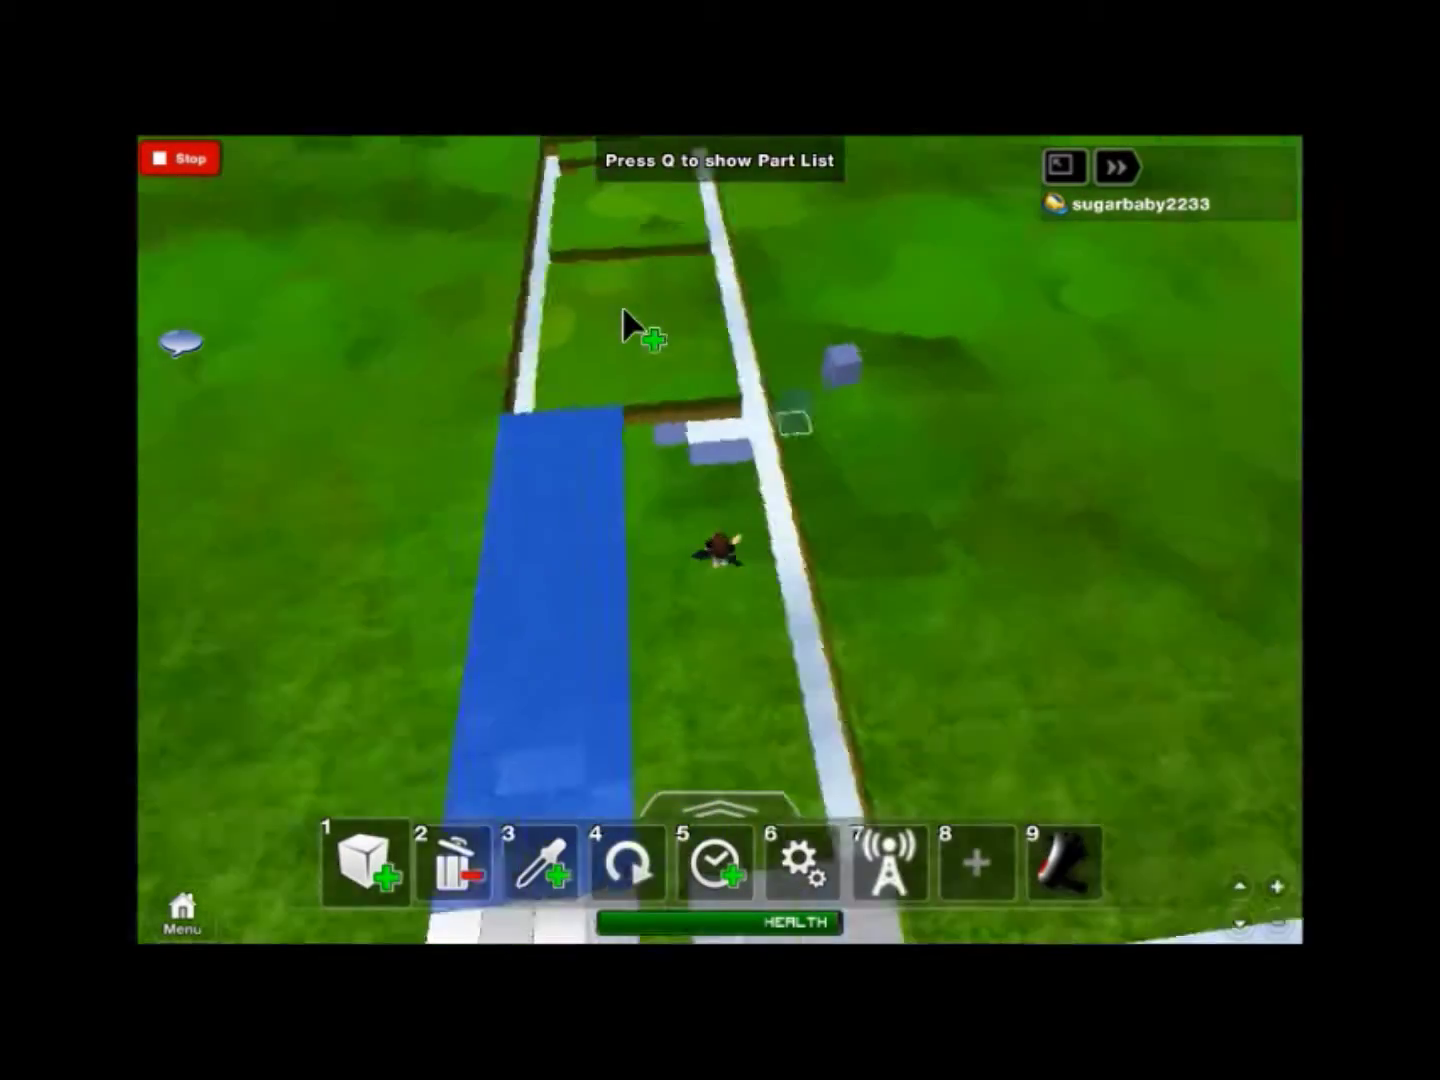
Delete the green blocks and the raised blue block from the channel.
key("2")
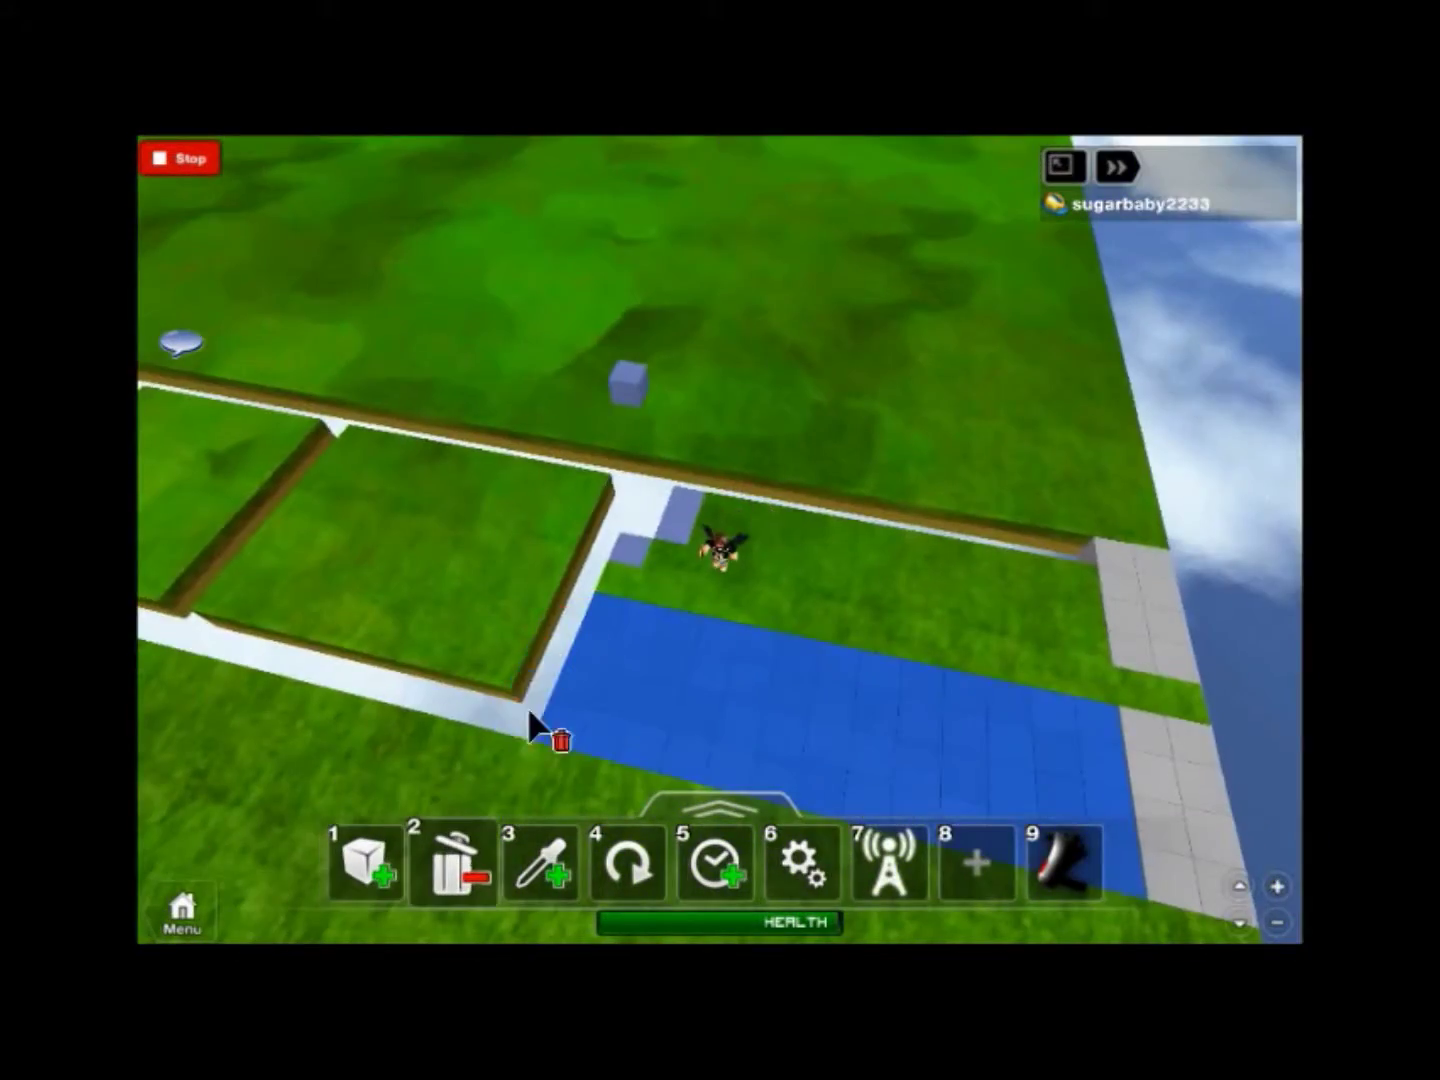
key("3")
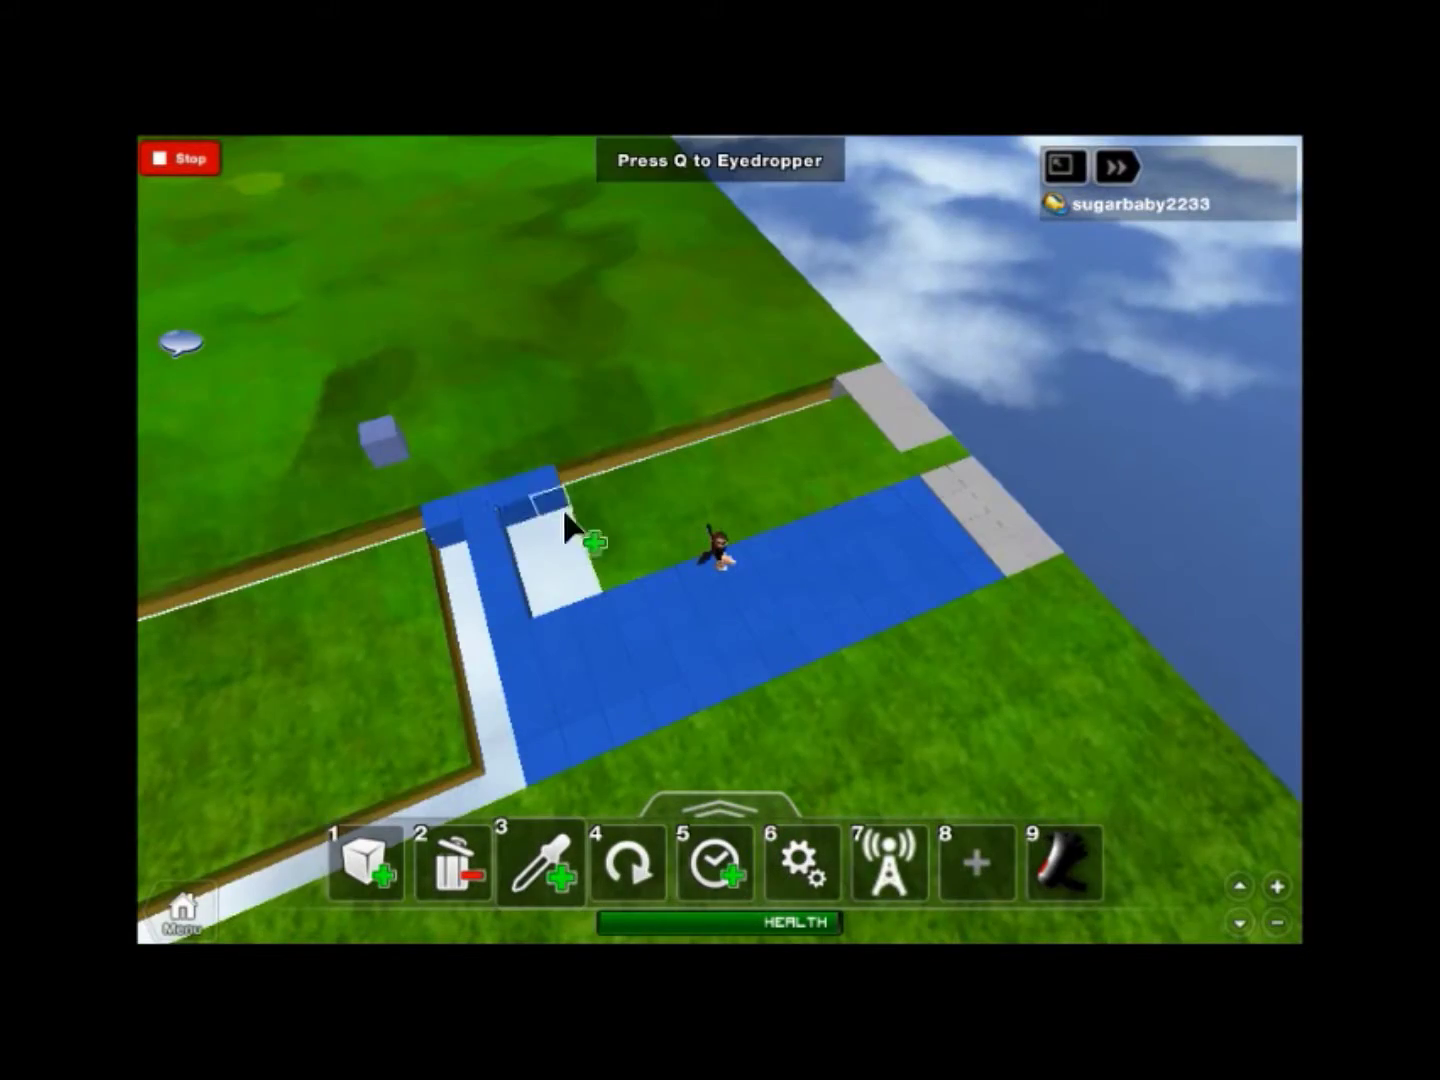
key("2")
key("Left")
key("1")
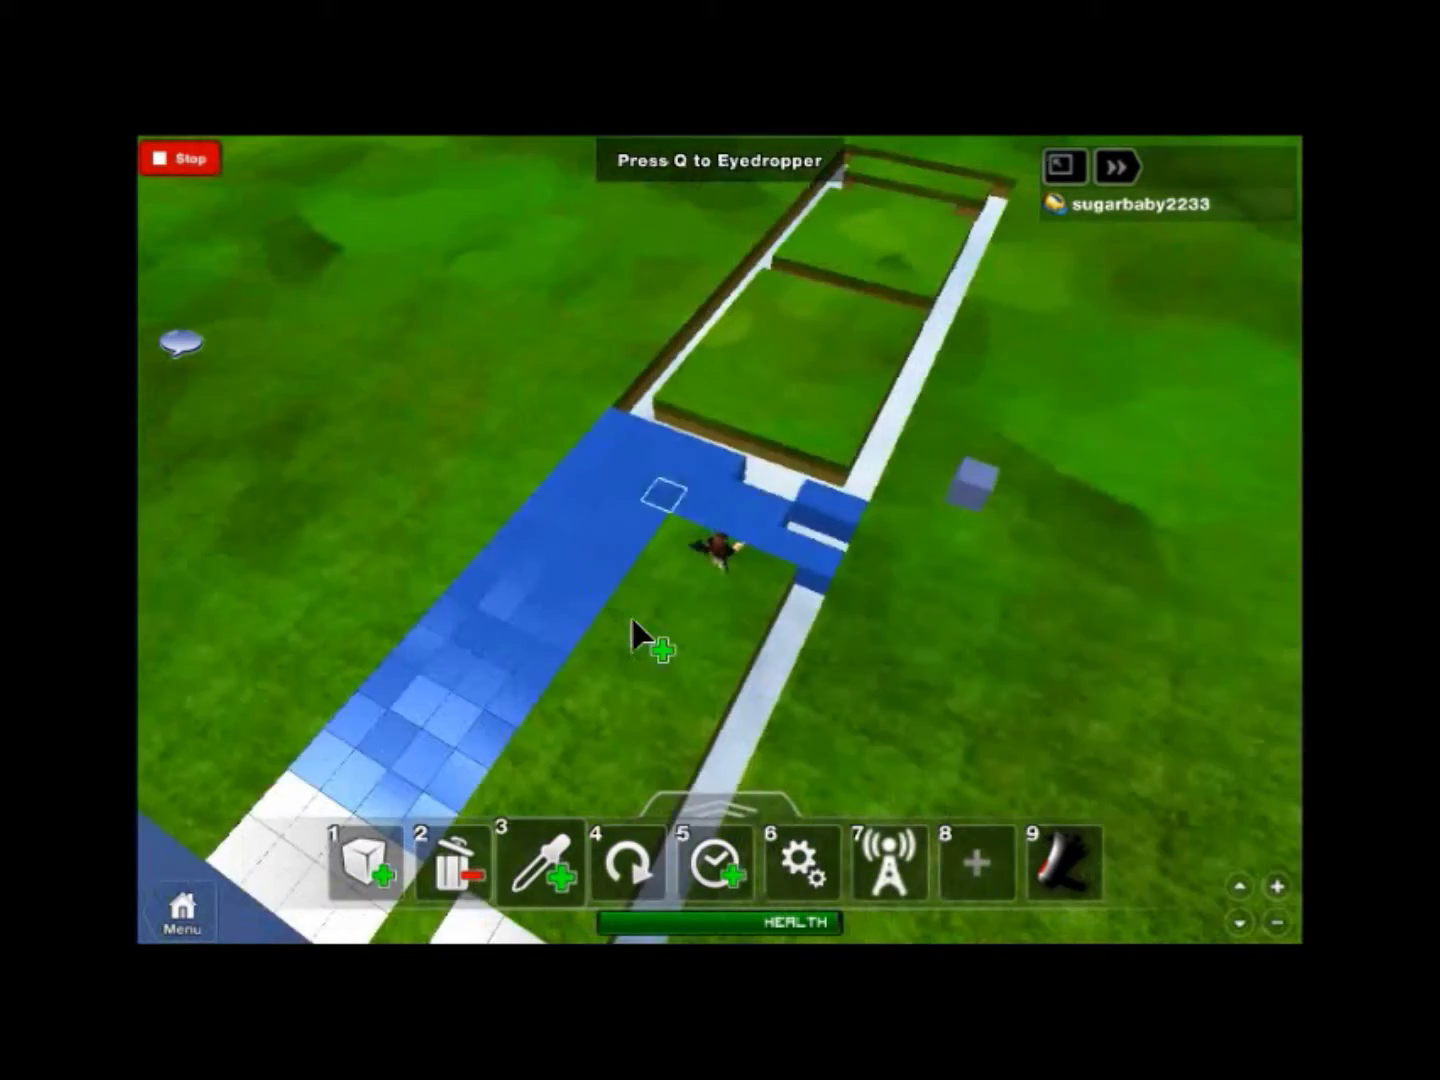
key("Left")
key("Left")
key("2")
key("Left")
key("Left")
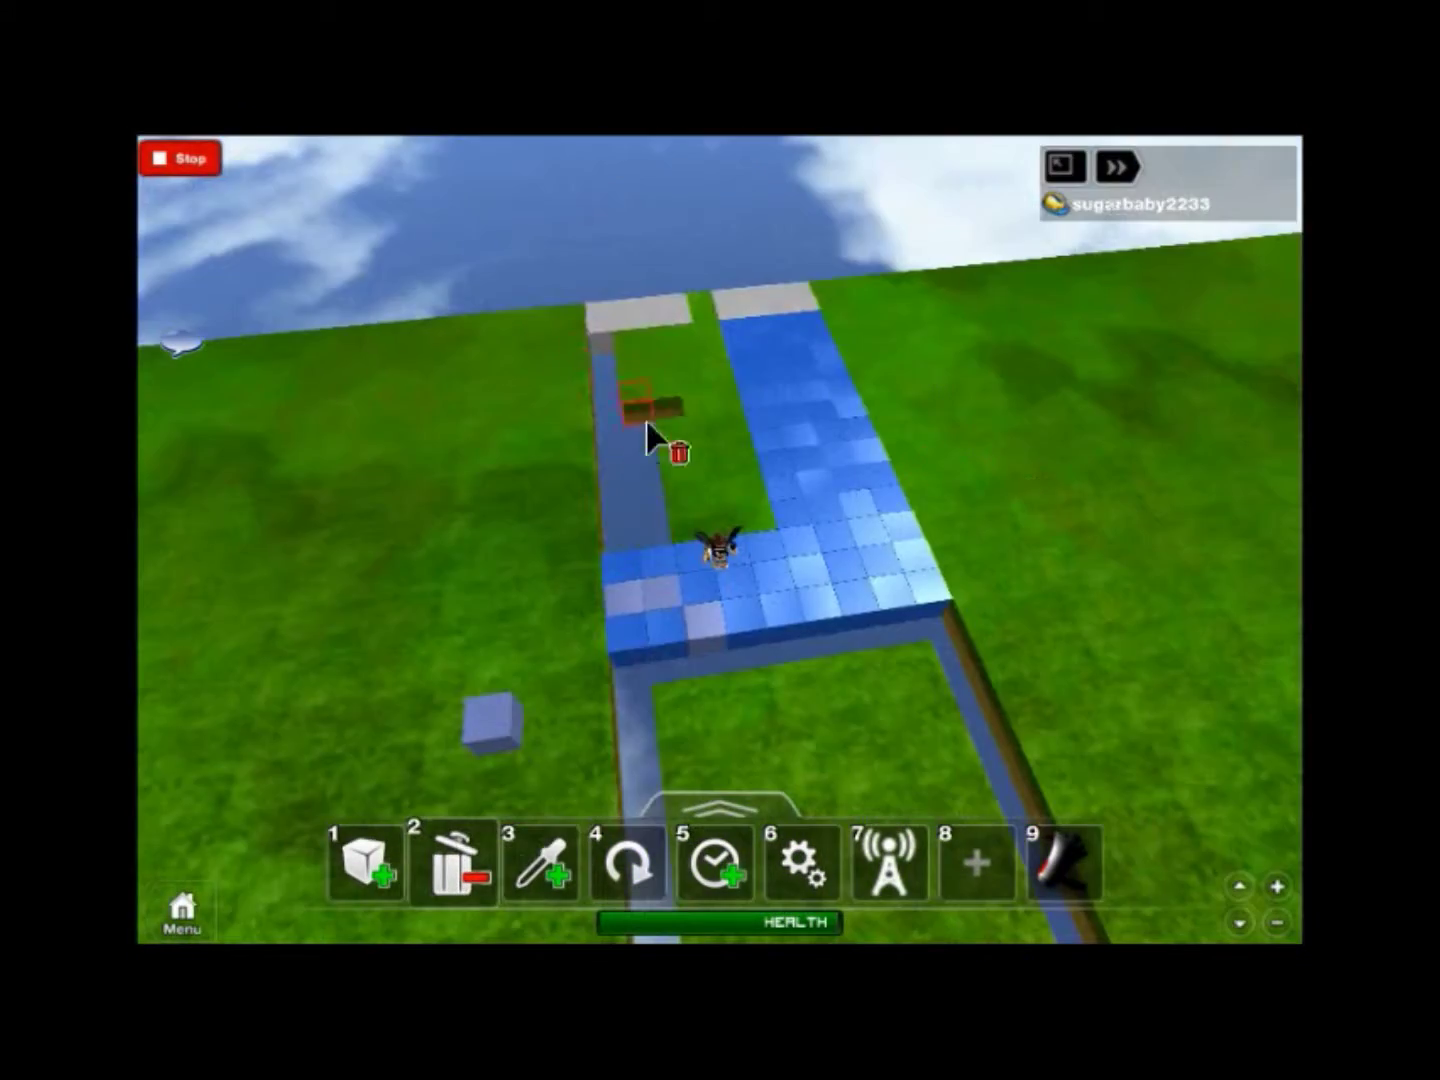
left_click(681, 470)
left_click(664, 403)
key("3")
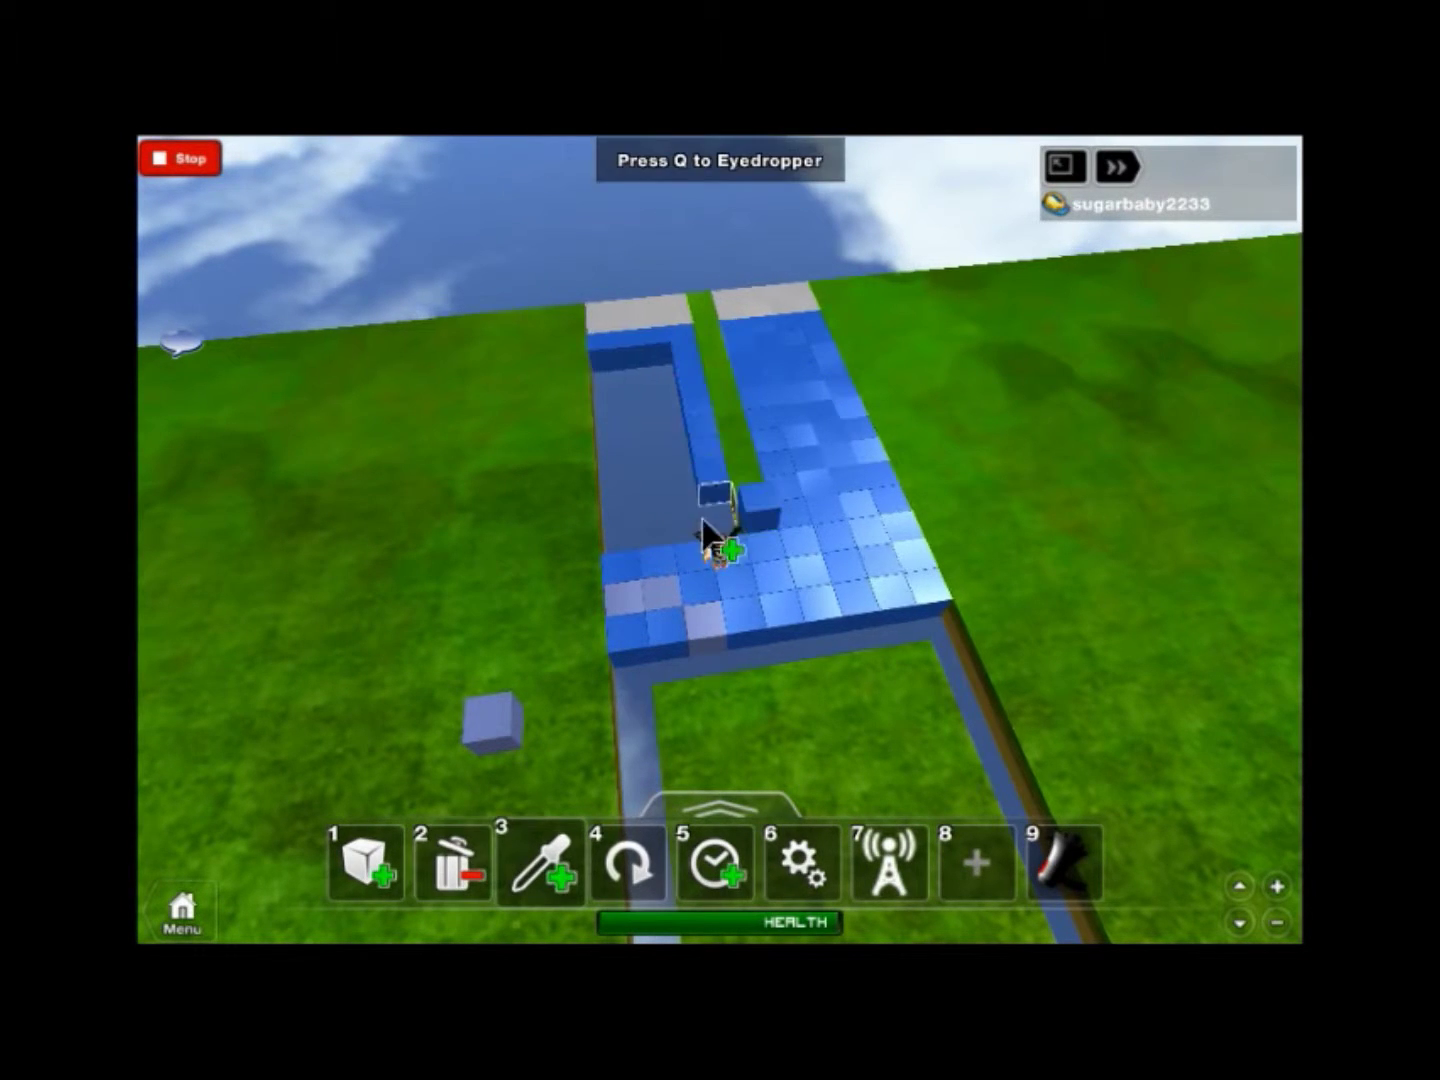
key("2")
left_click(765, 509)
Remove the remaining green block, raised grey blocks and a stray block on the blue floor.
key("3")
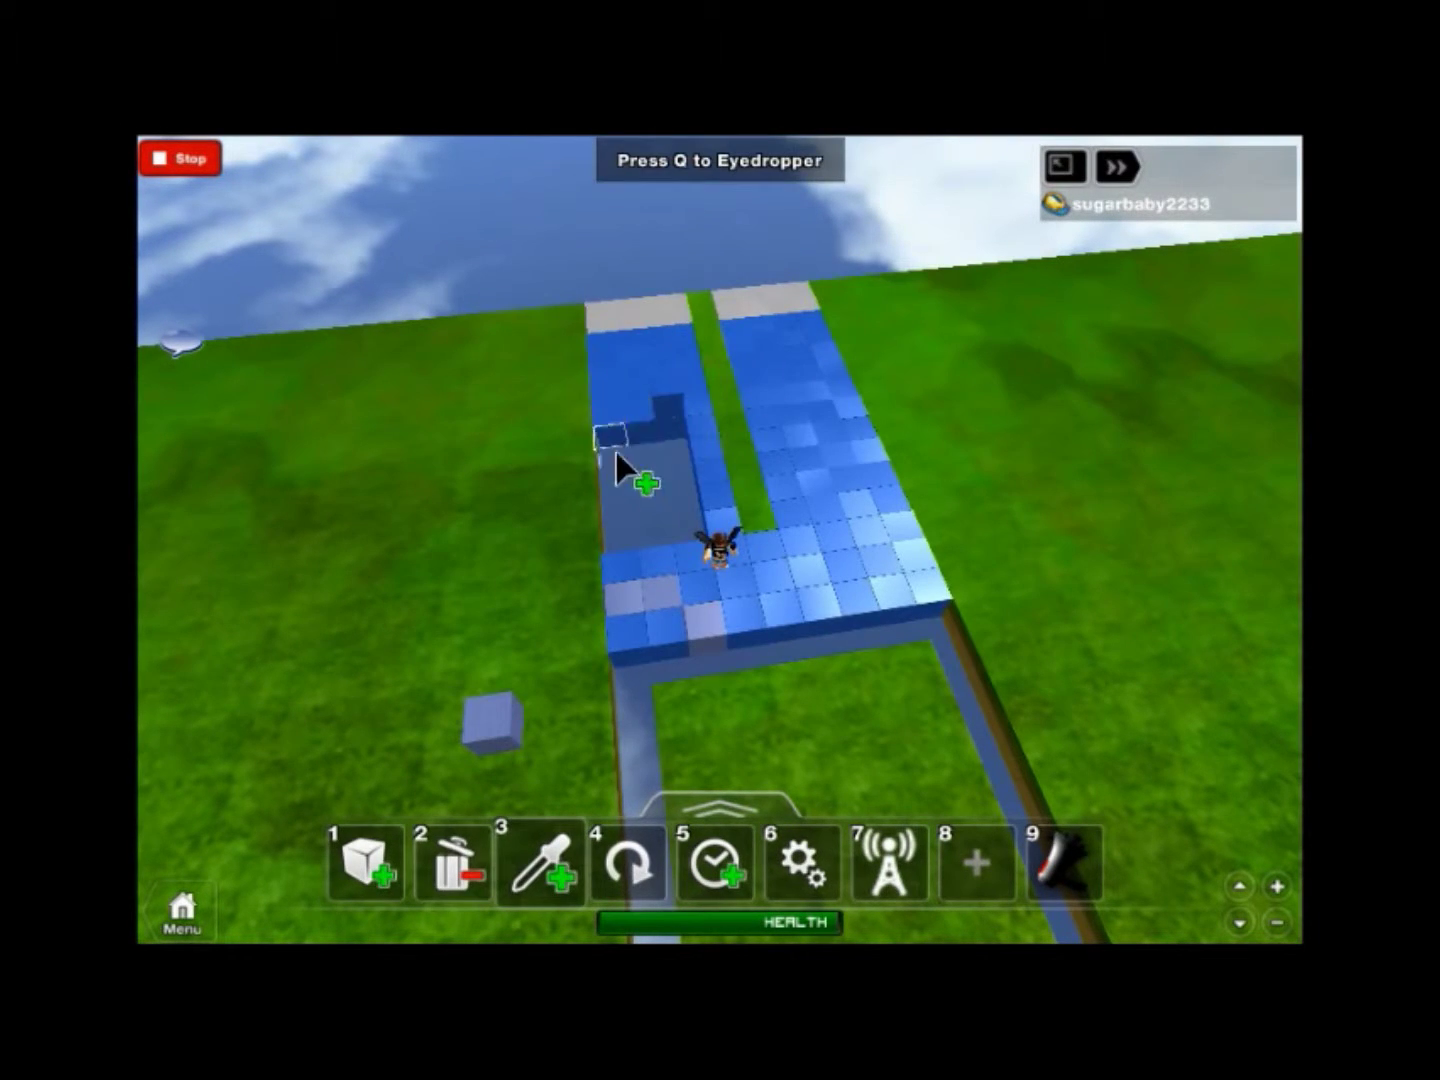
key("2")
key("Left")
key("Left")
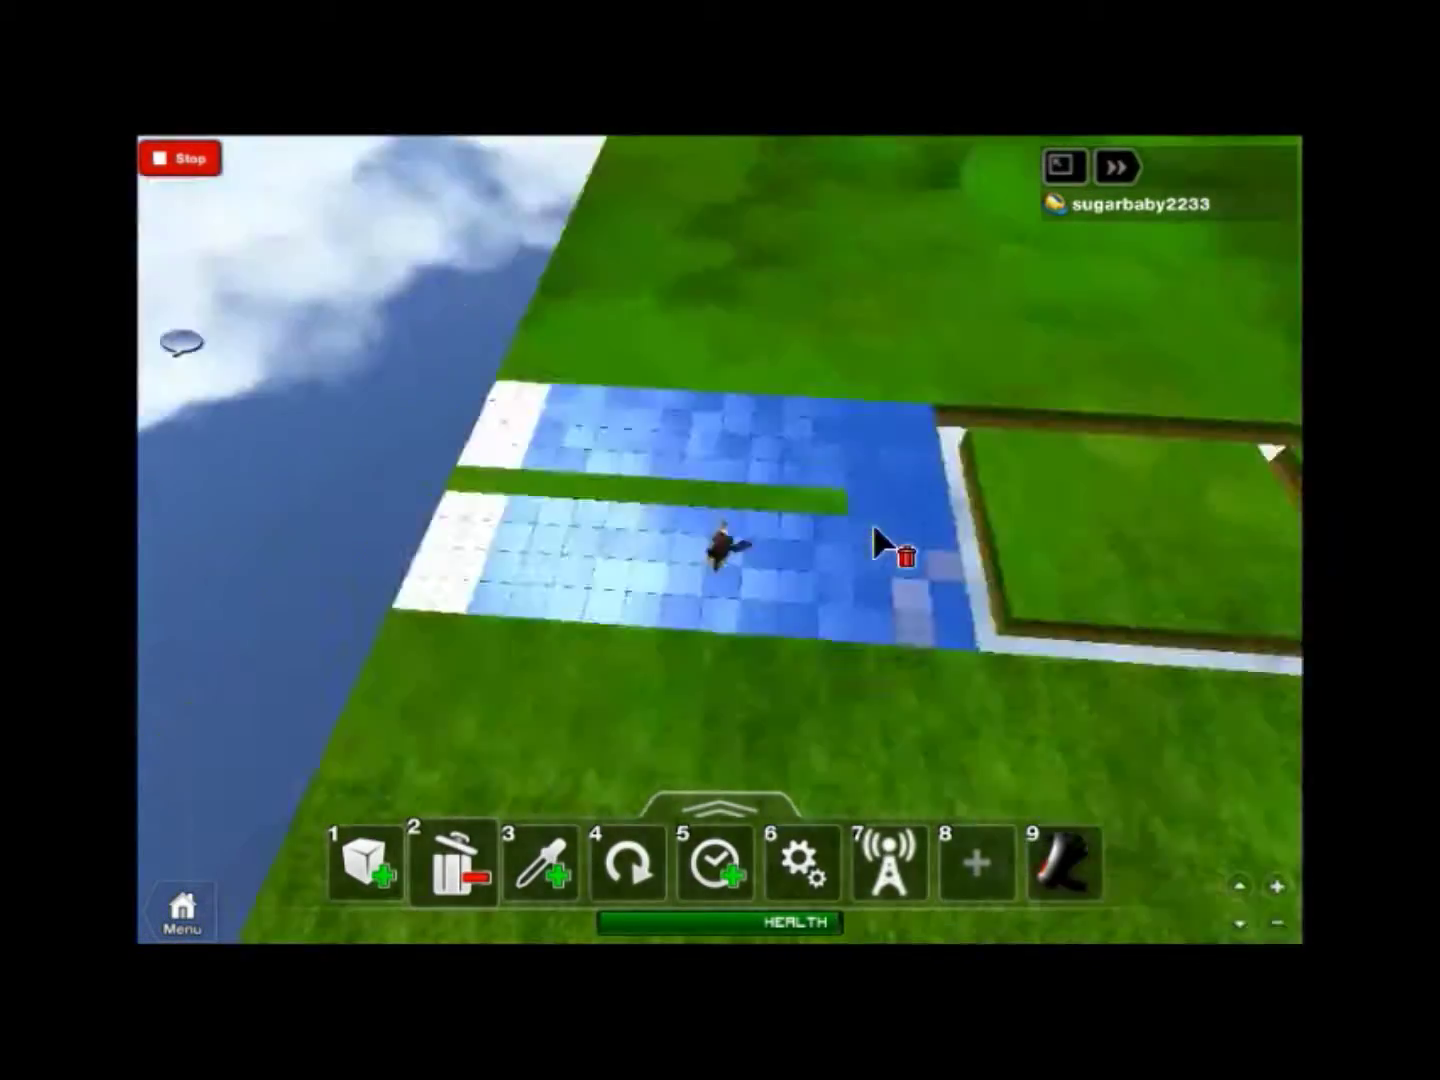
key("Left")
key("Left")
left_click(630, 490)
key("3")
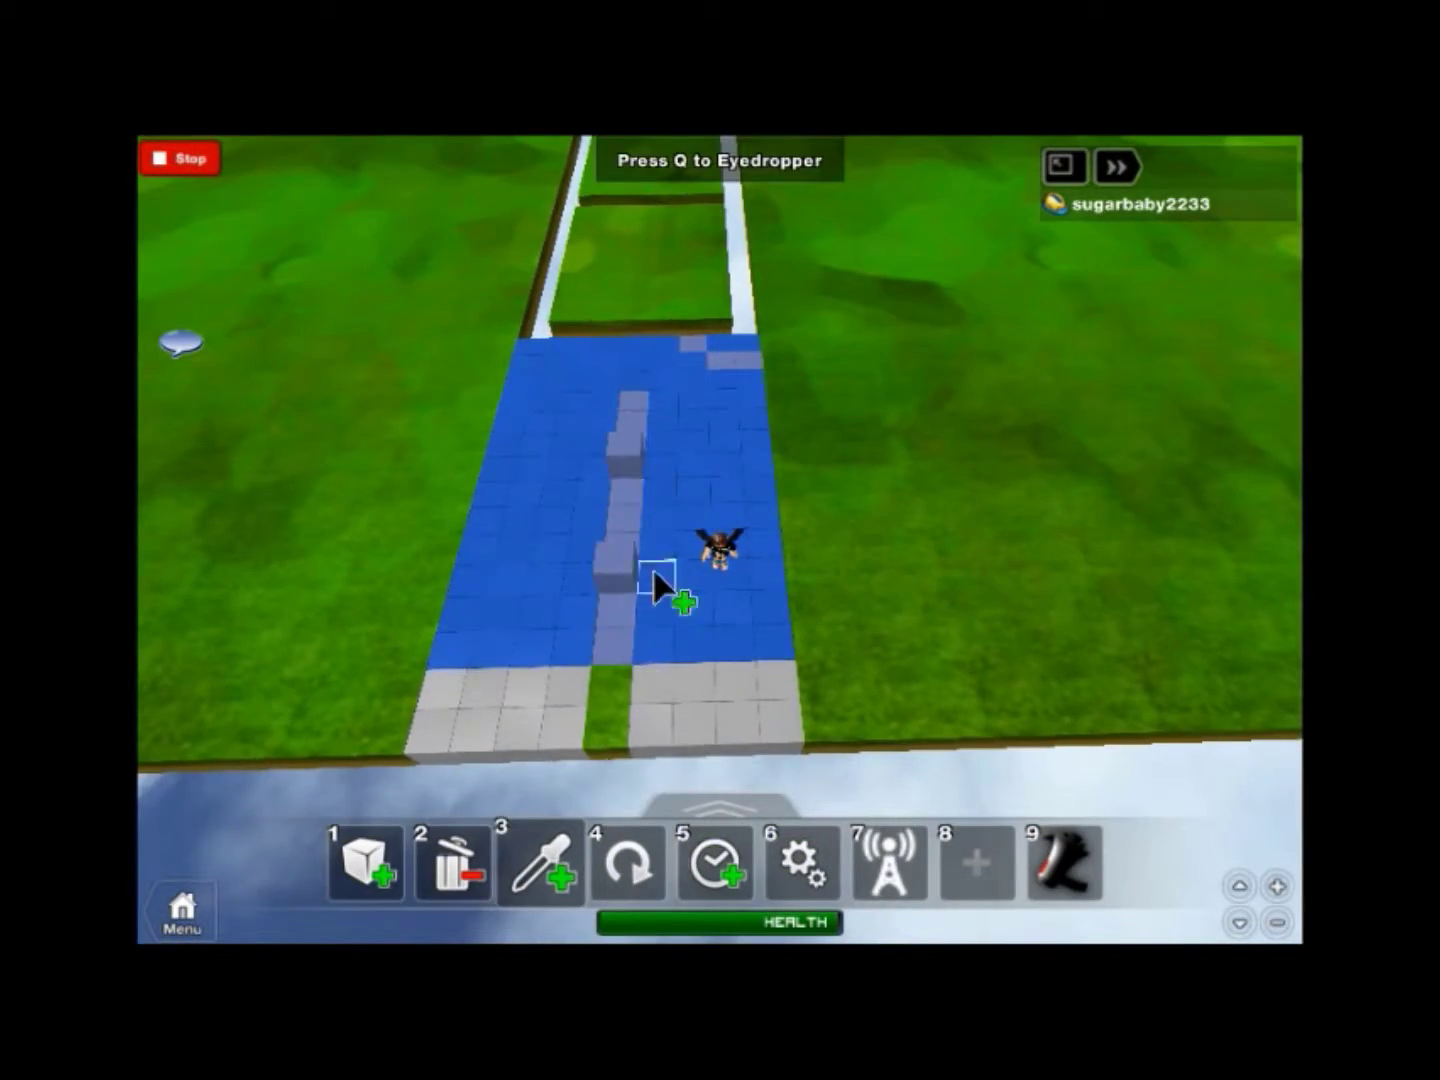
key("2")
left_click(638, 501)
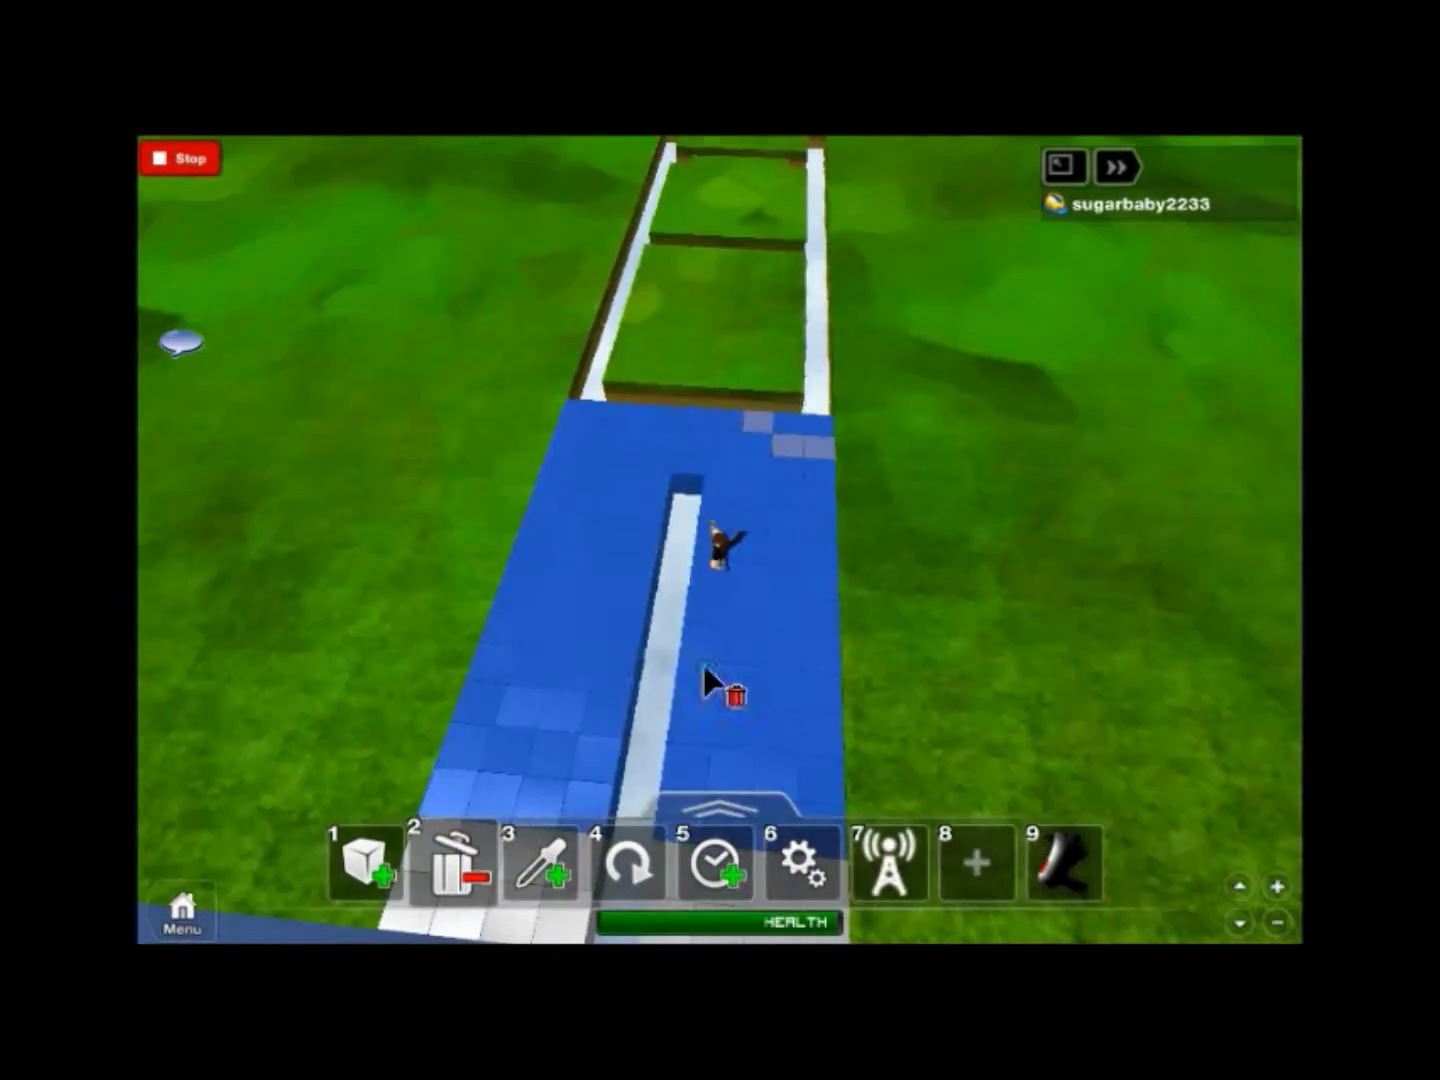
left_click(702, 662)
Fill the gaps in the blue floor with blue blocks.
key("3")
left_click(819, 660)
key("2")
left_click(742, 587)
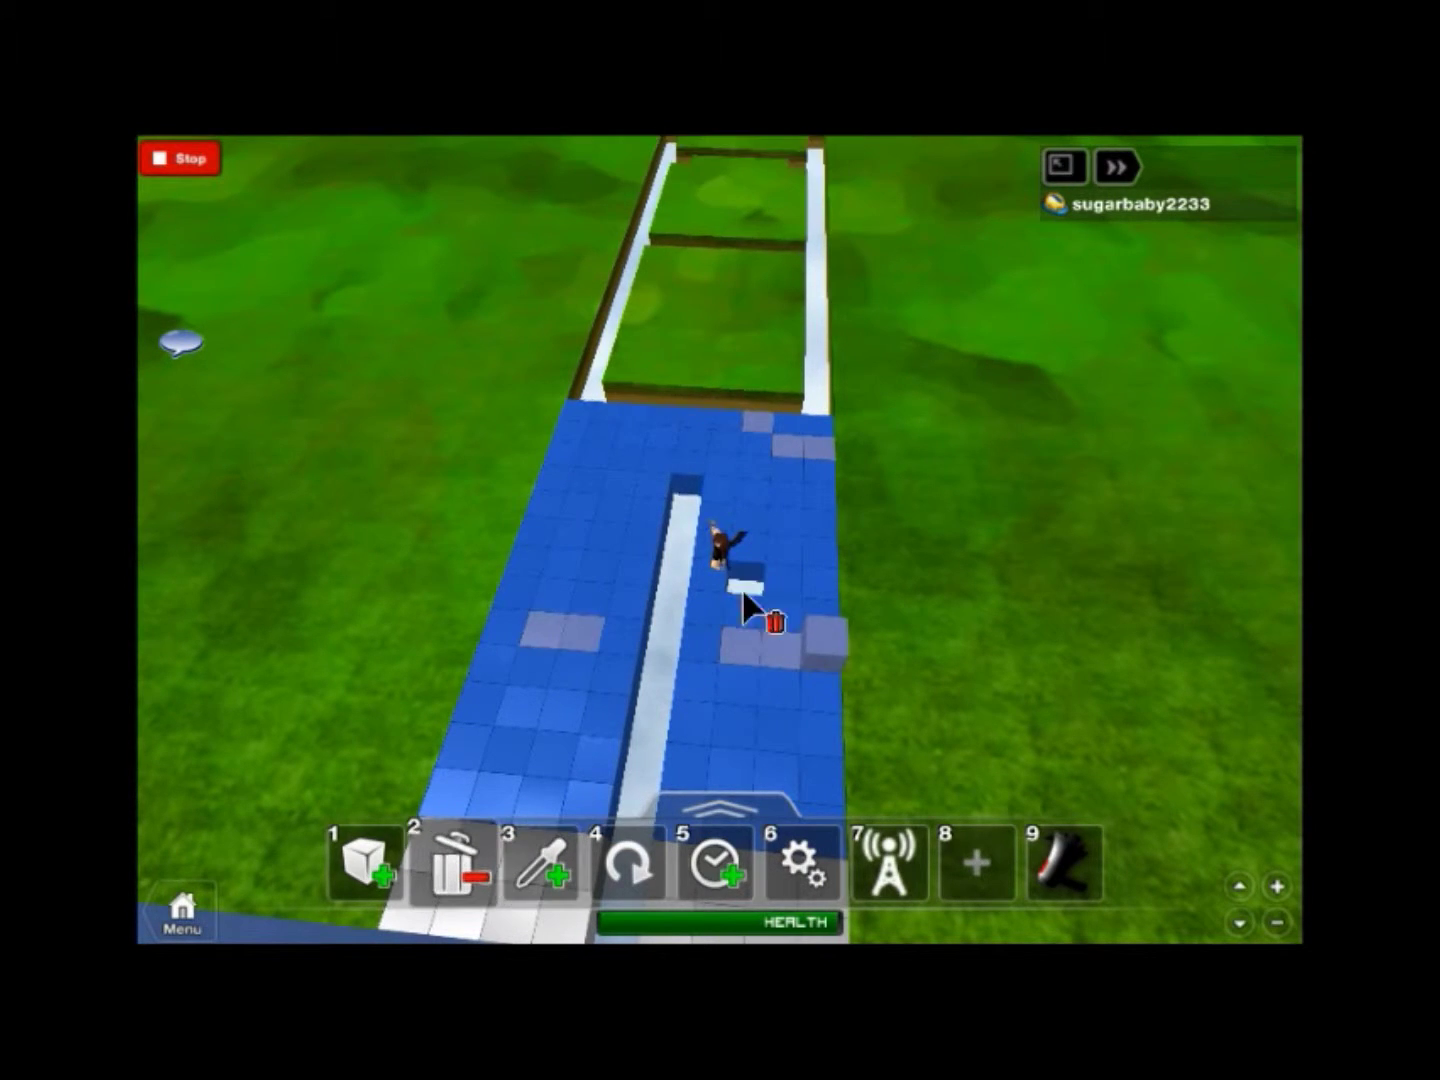
Walk to the end of the blue floor and delete grass to expose white floor.
key("w")
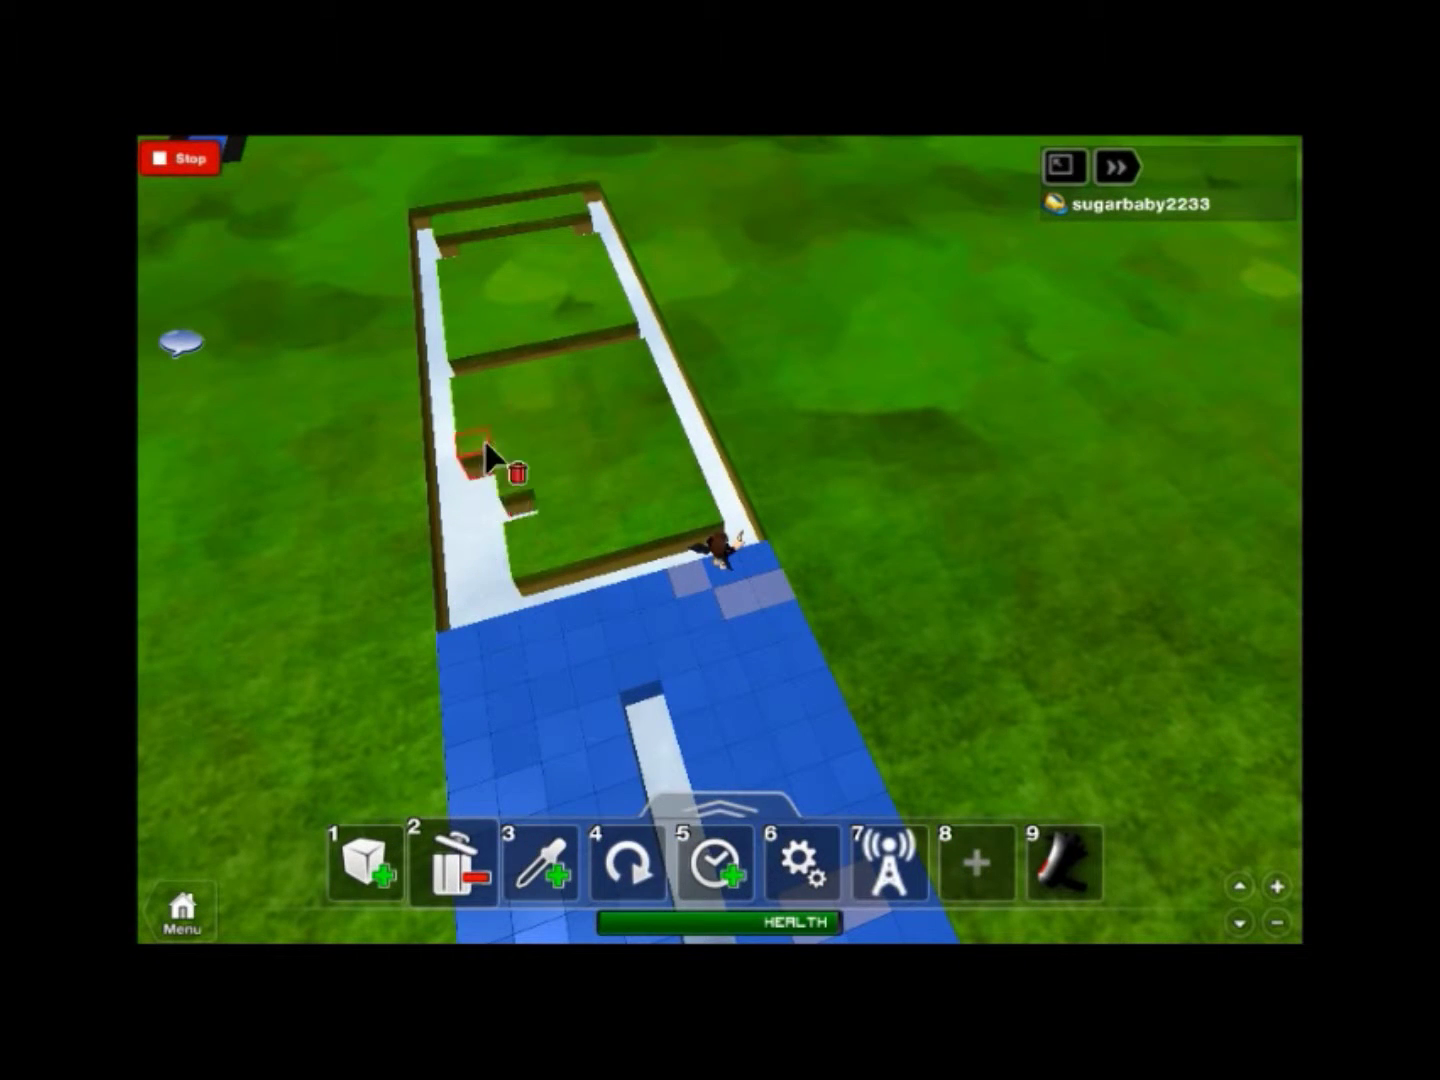
left_click(563, 484)
left_click(642, 547)
left_click(692, 450)
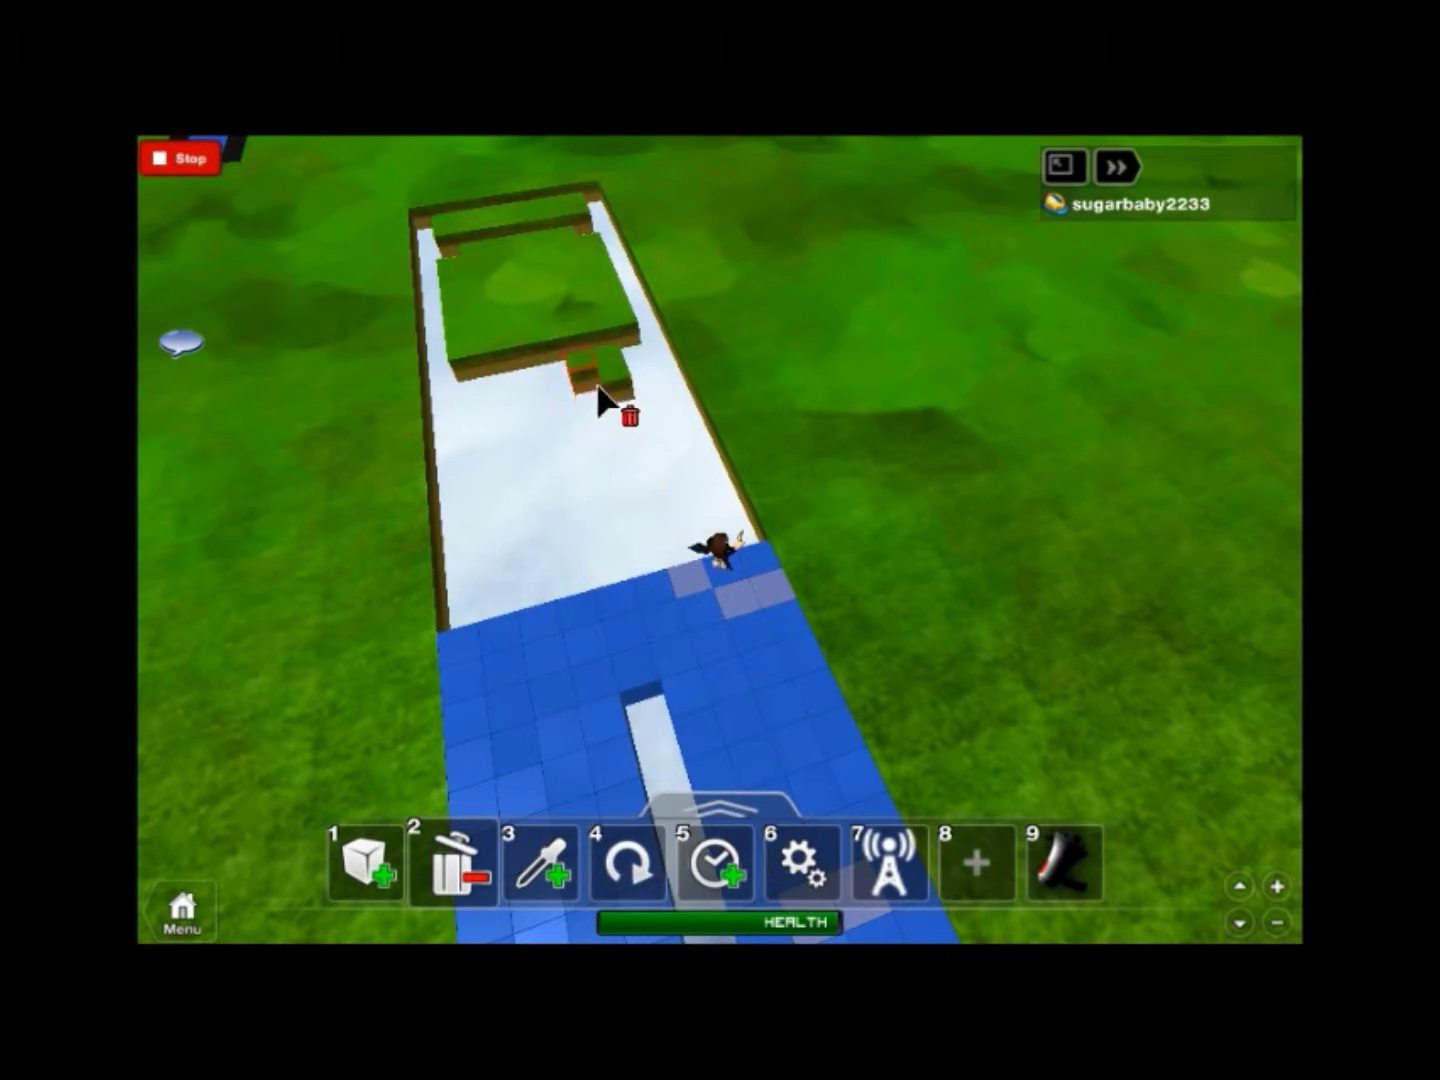
key("1")
Fill the column, top row and remaining holes of the shirt area with cyan blocks.
key("q")
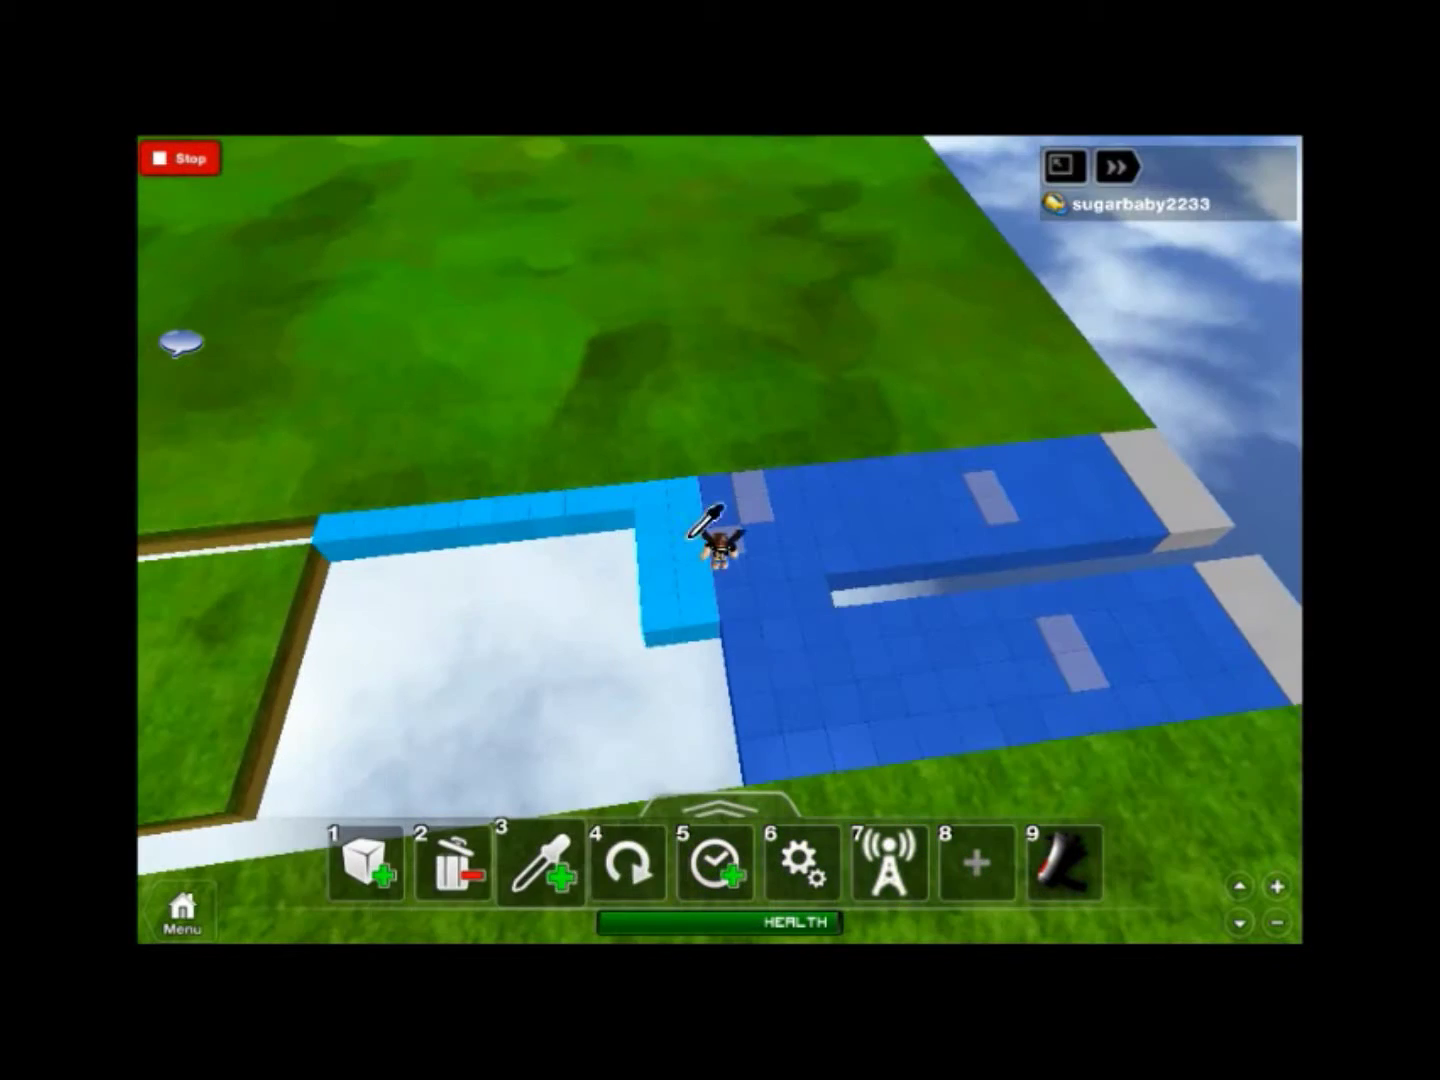
left_click(742, 626)
left_click(708, 754)
left_click(484, 520)
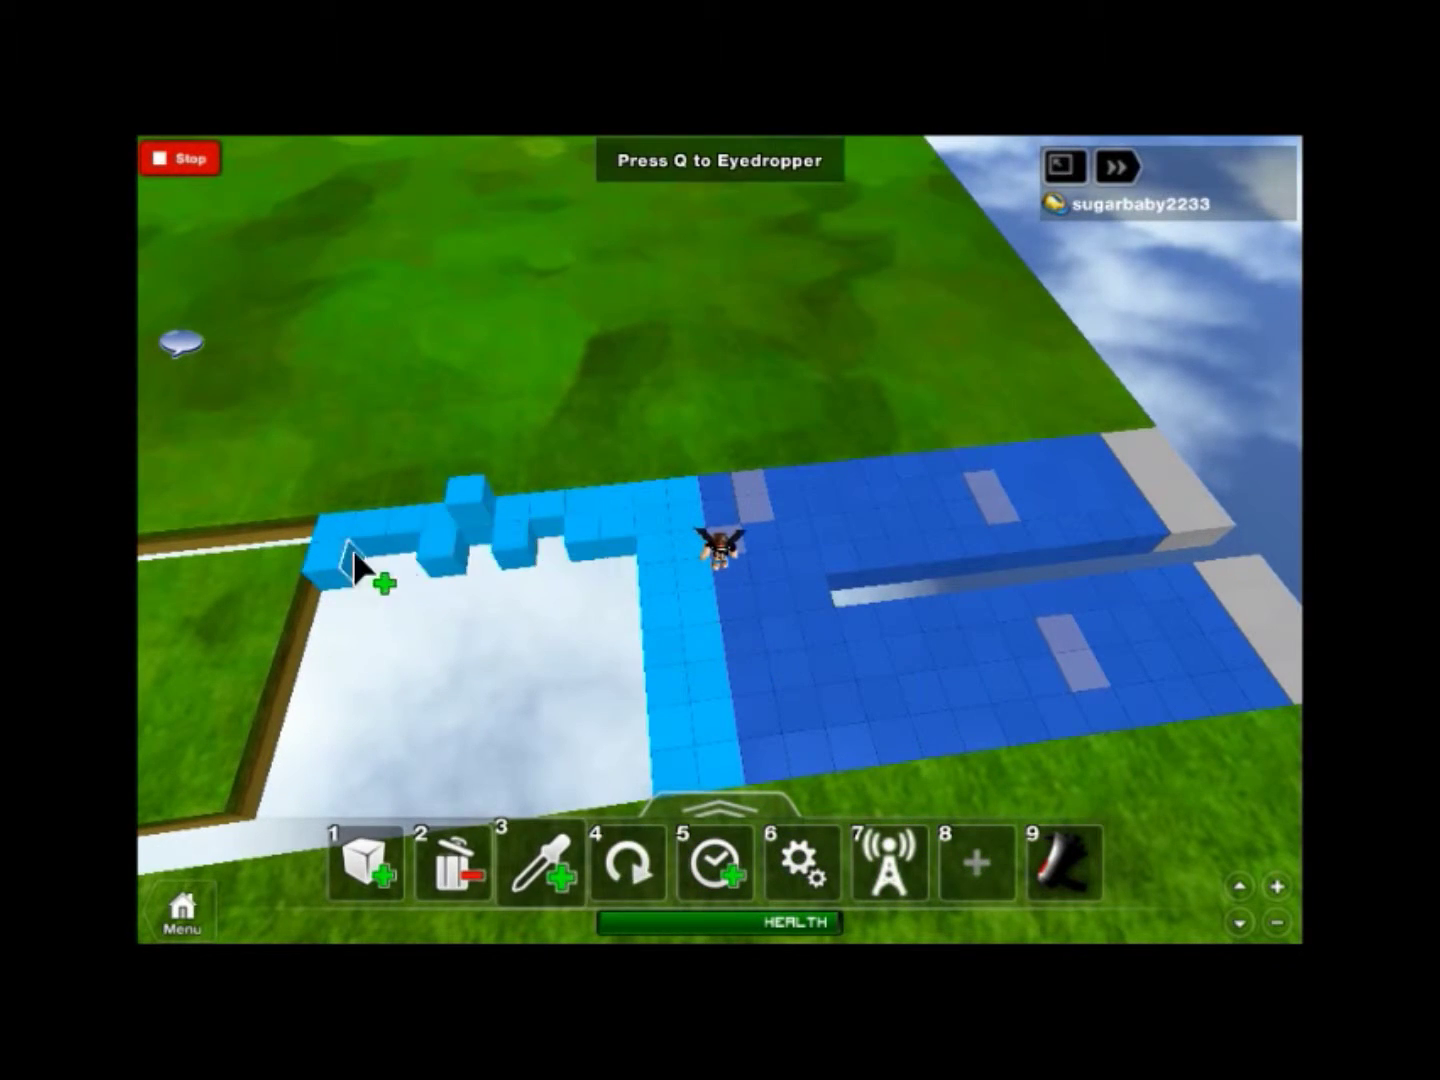
key("Left")
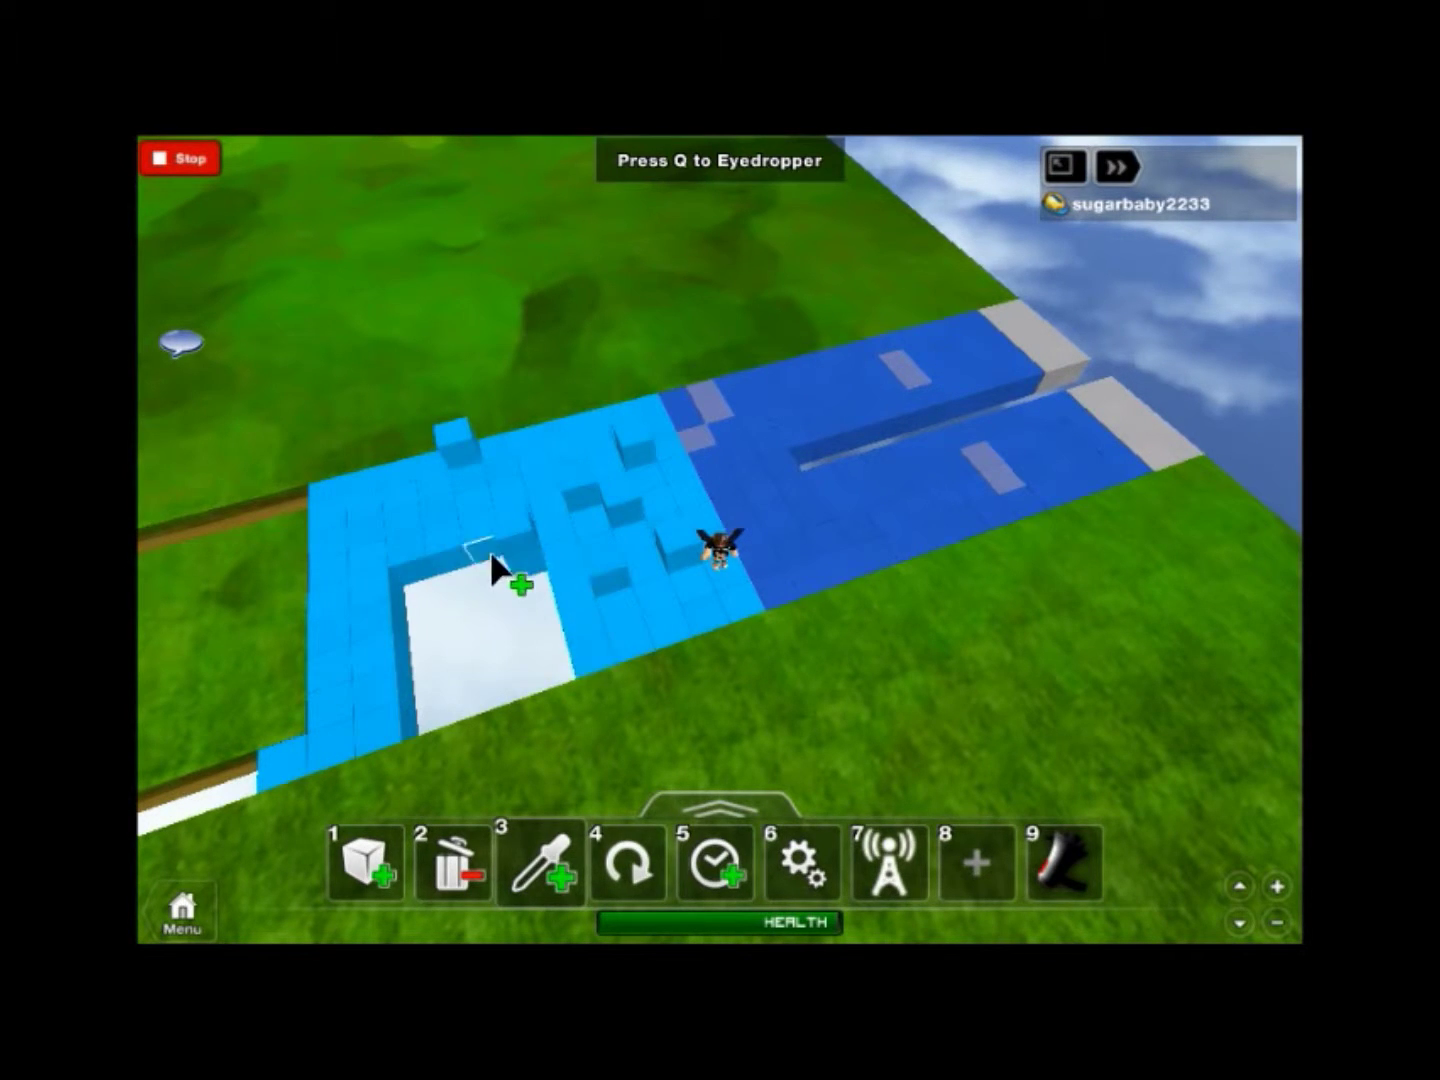
left_click_drag(492, 559, 428, 689)
left_click_drag(513, 670, 605, 488)
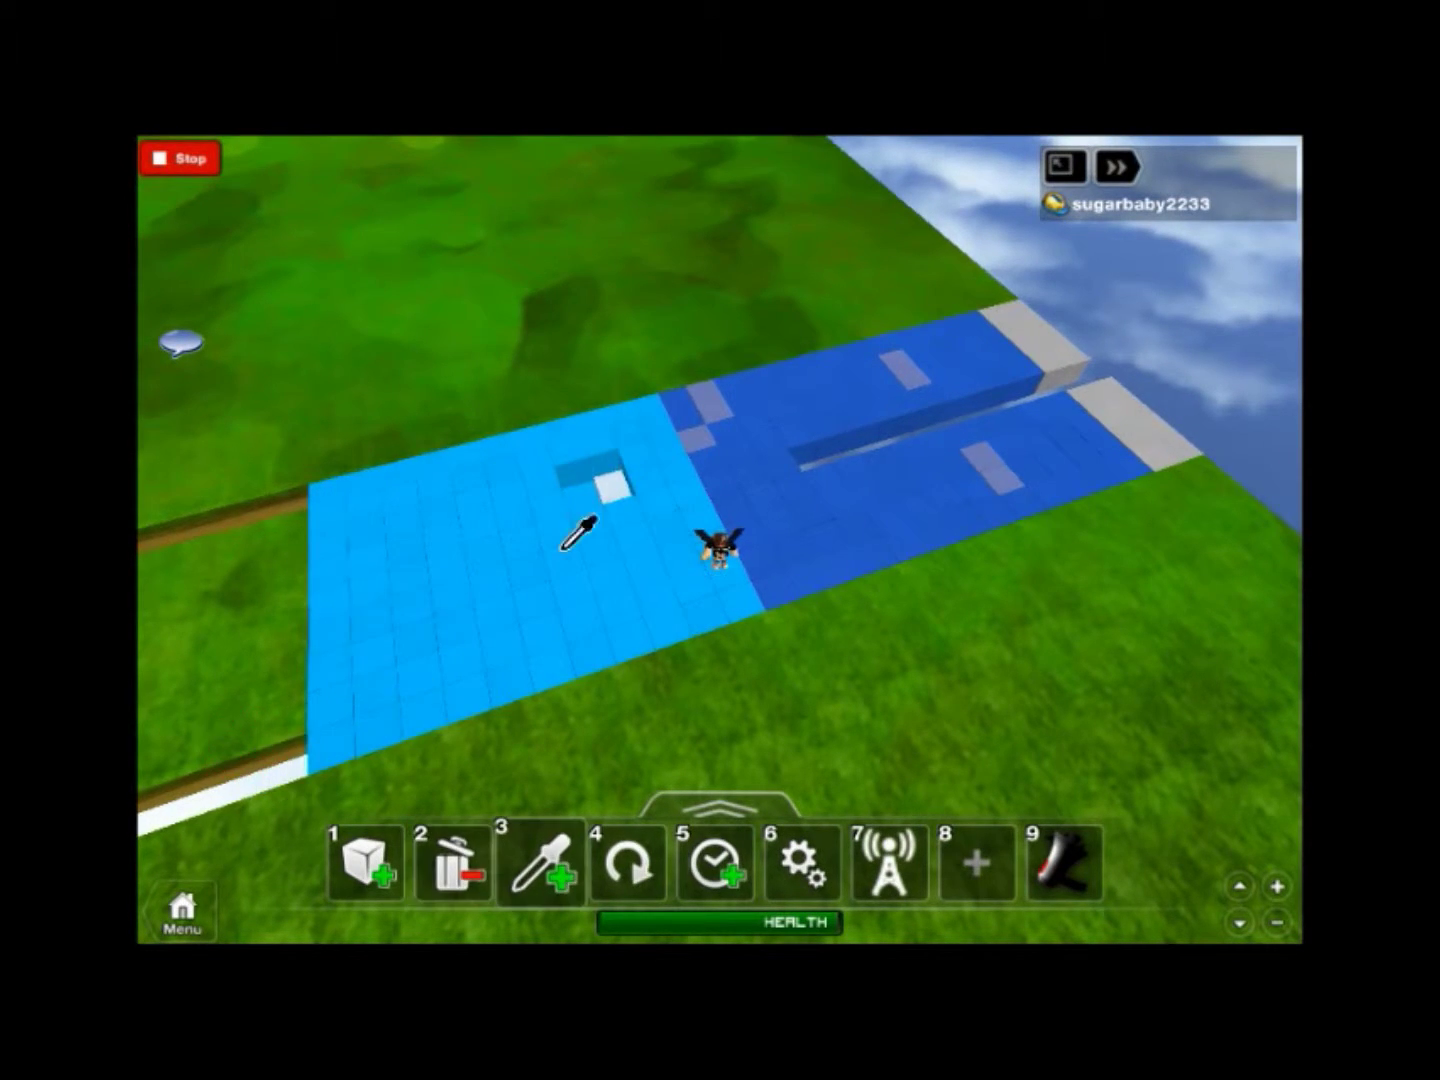
key("Left")
Move into the brown face frame and select Block - White from the parts list.
key("2")
key("Left")
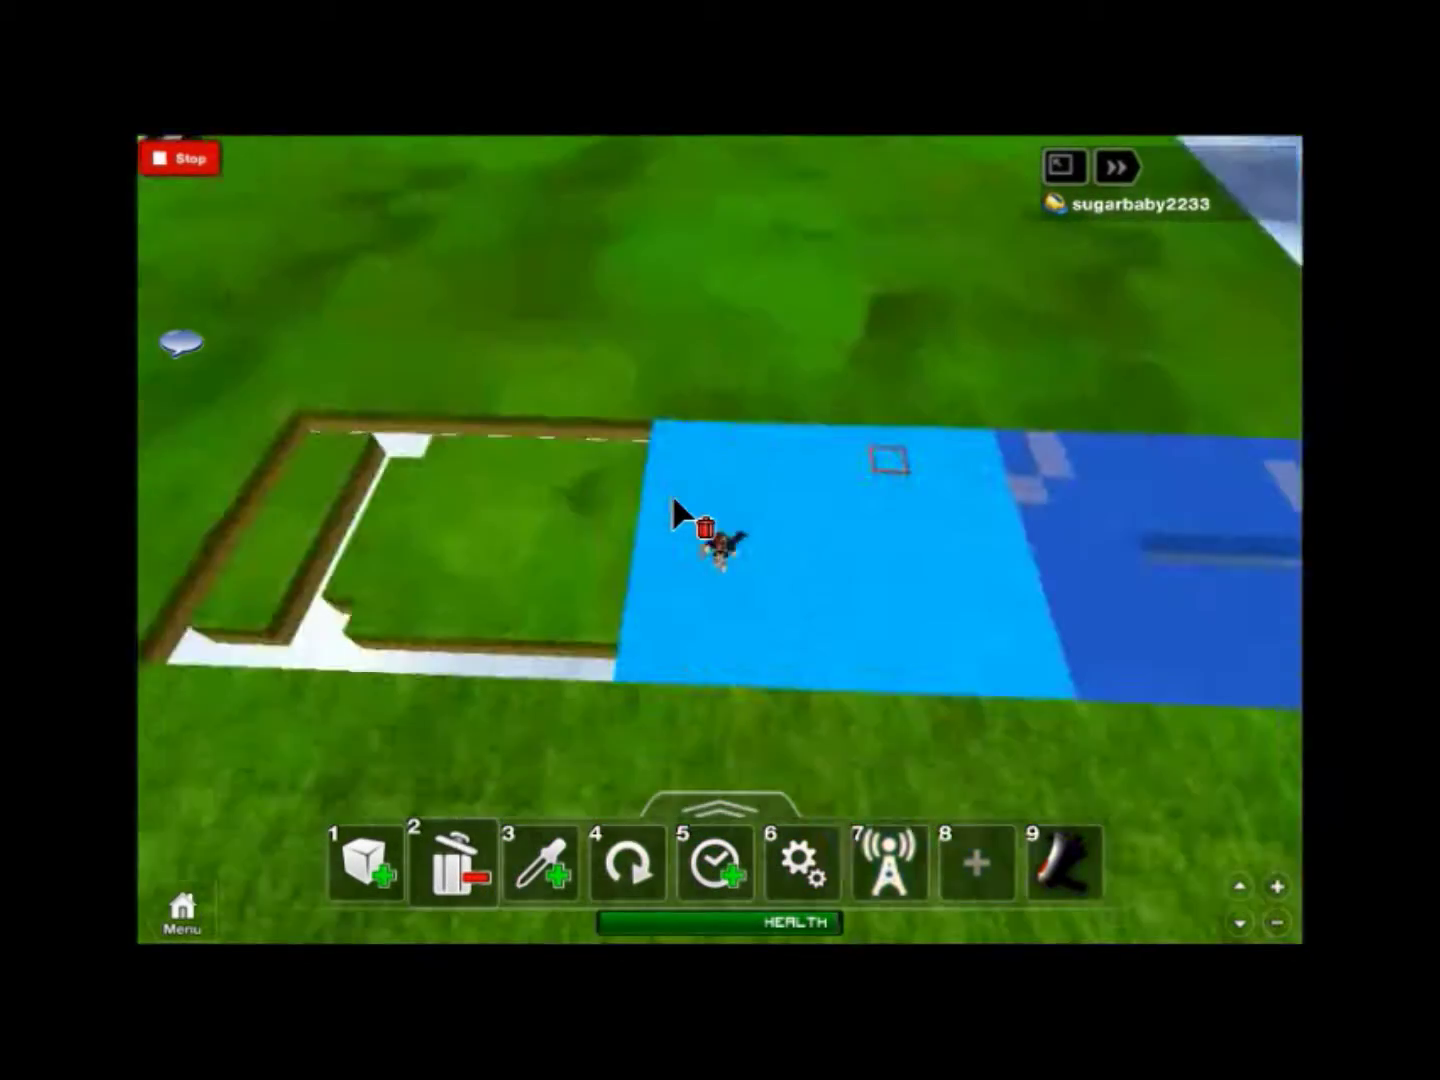
key("Up")
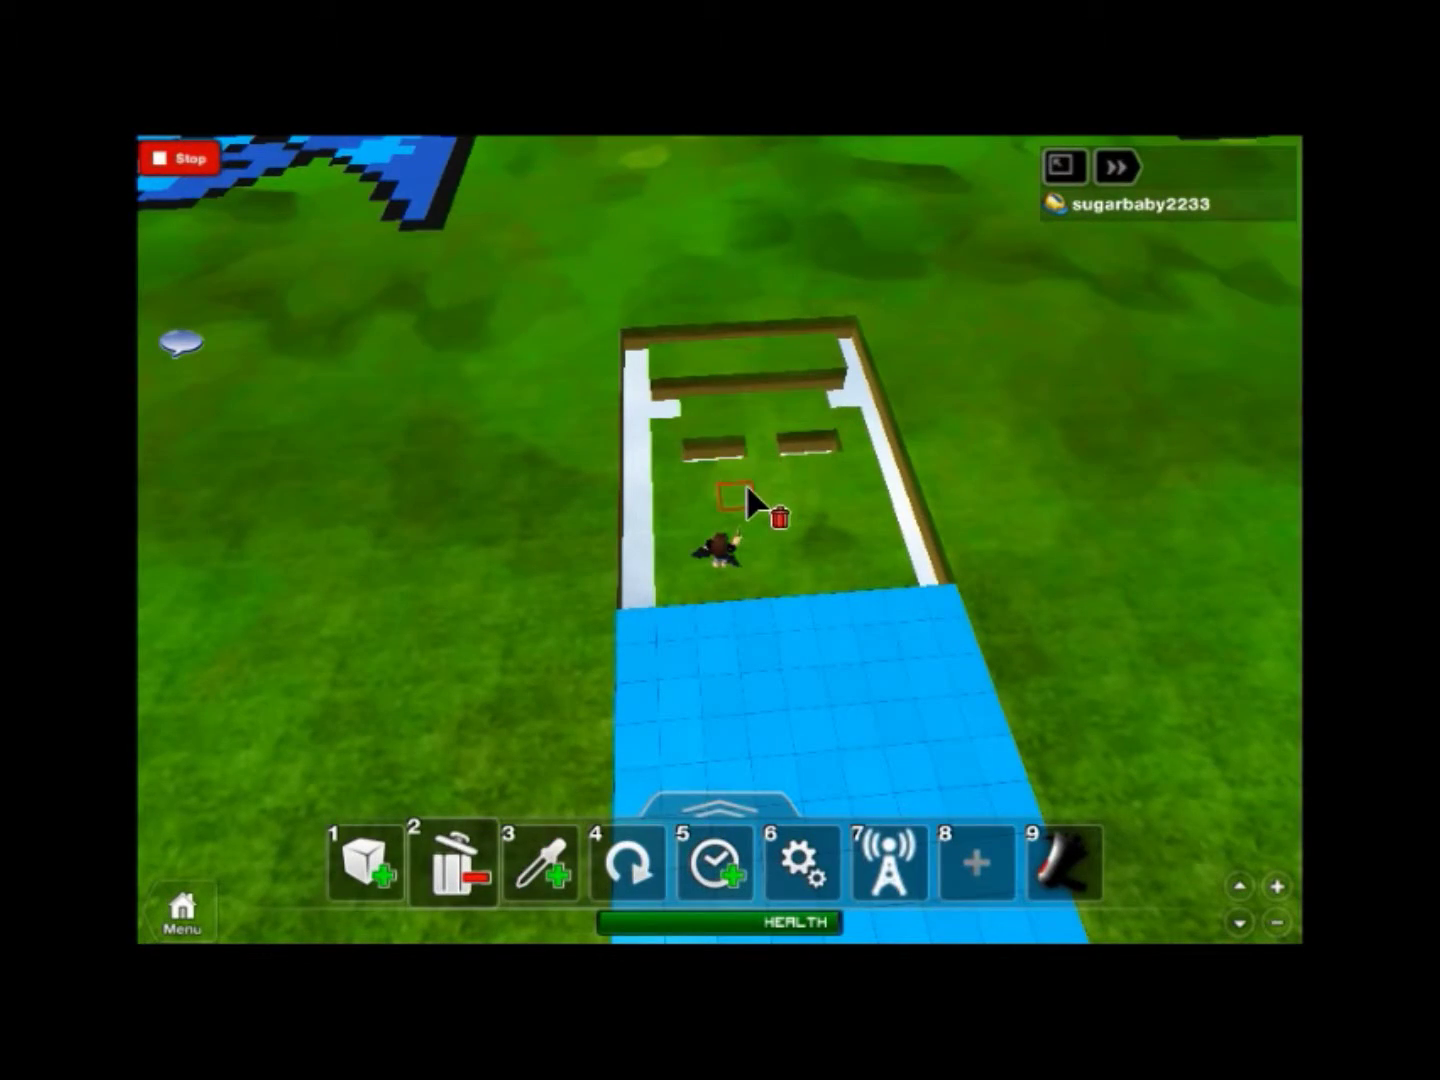
key("Left")
key("Right")
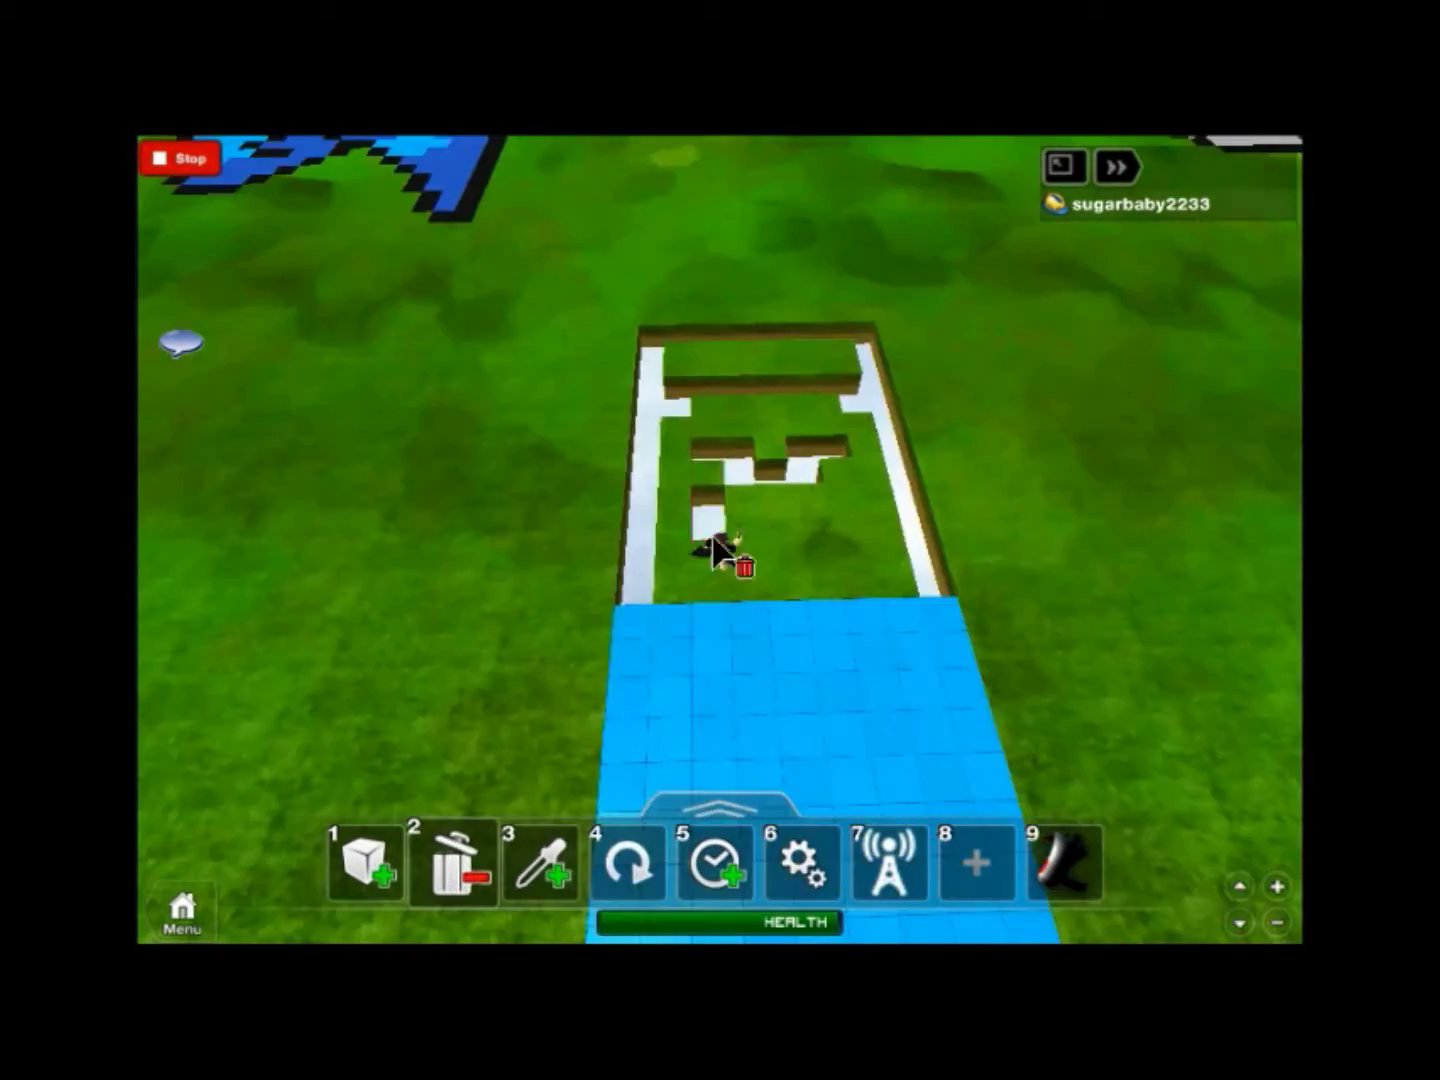
key("Left")
key("1")
key("q")
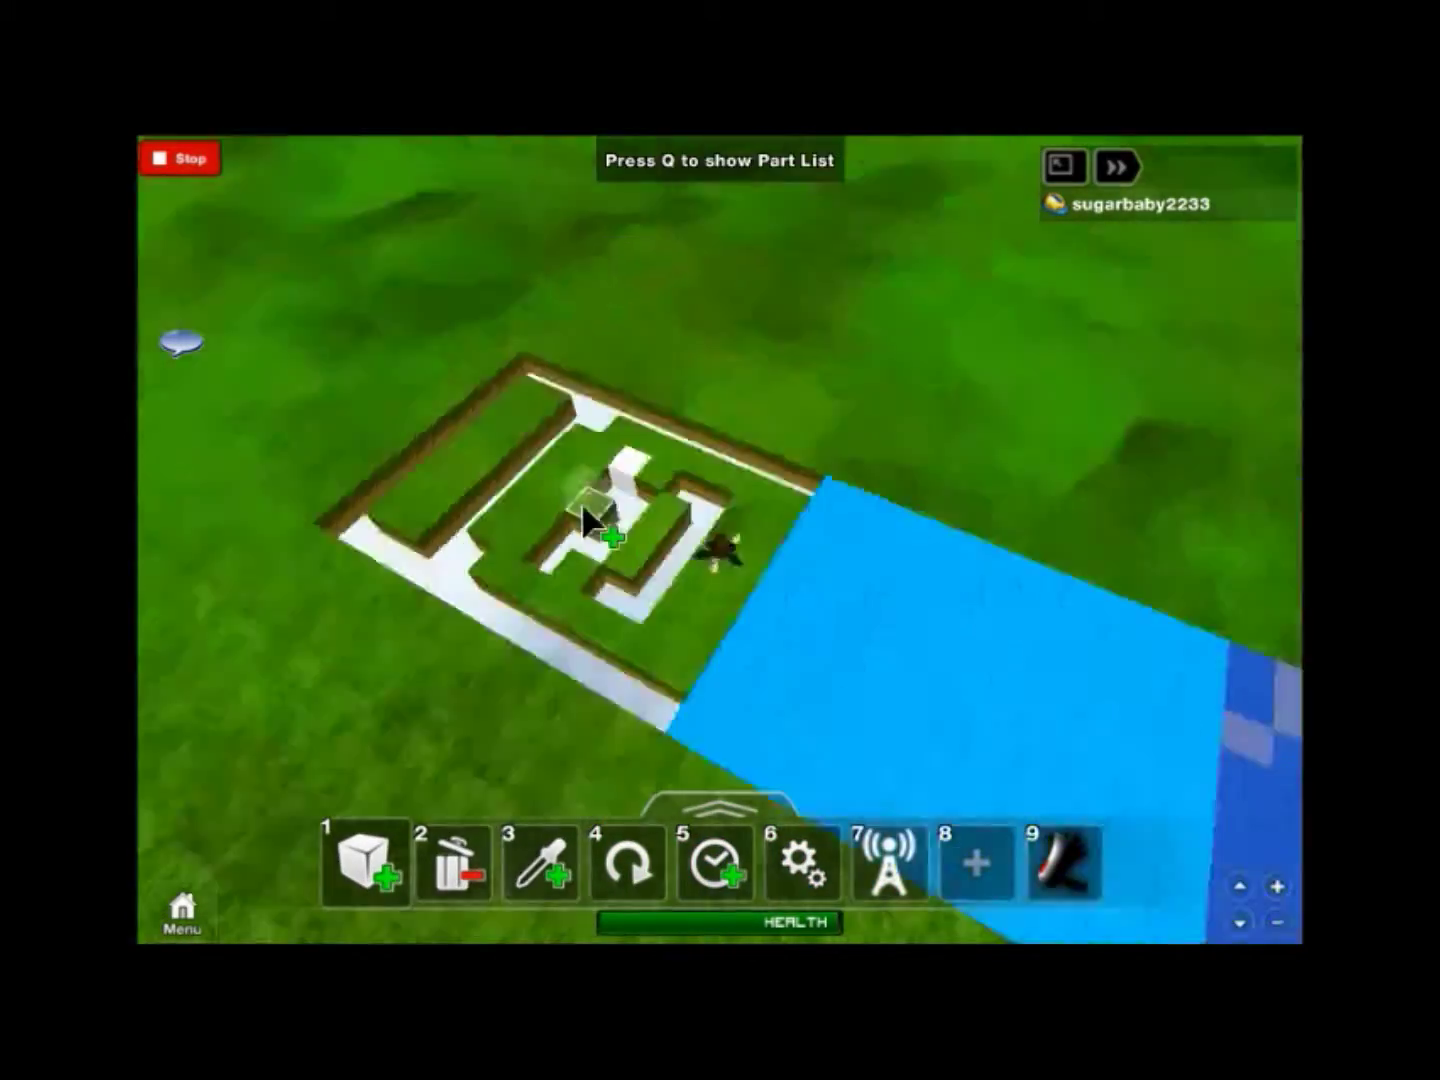
key("q")
left_click(690, 476)
key("q")
key("2")
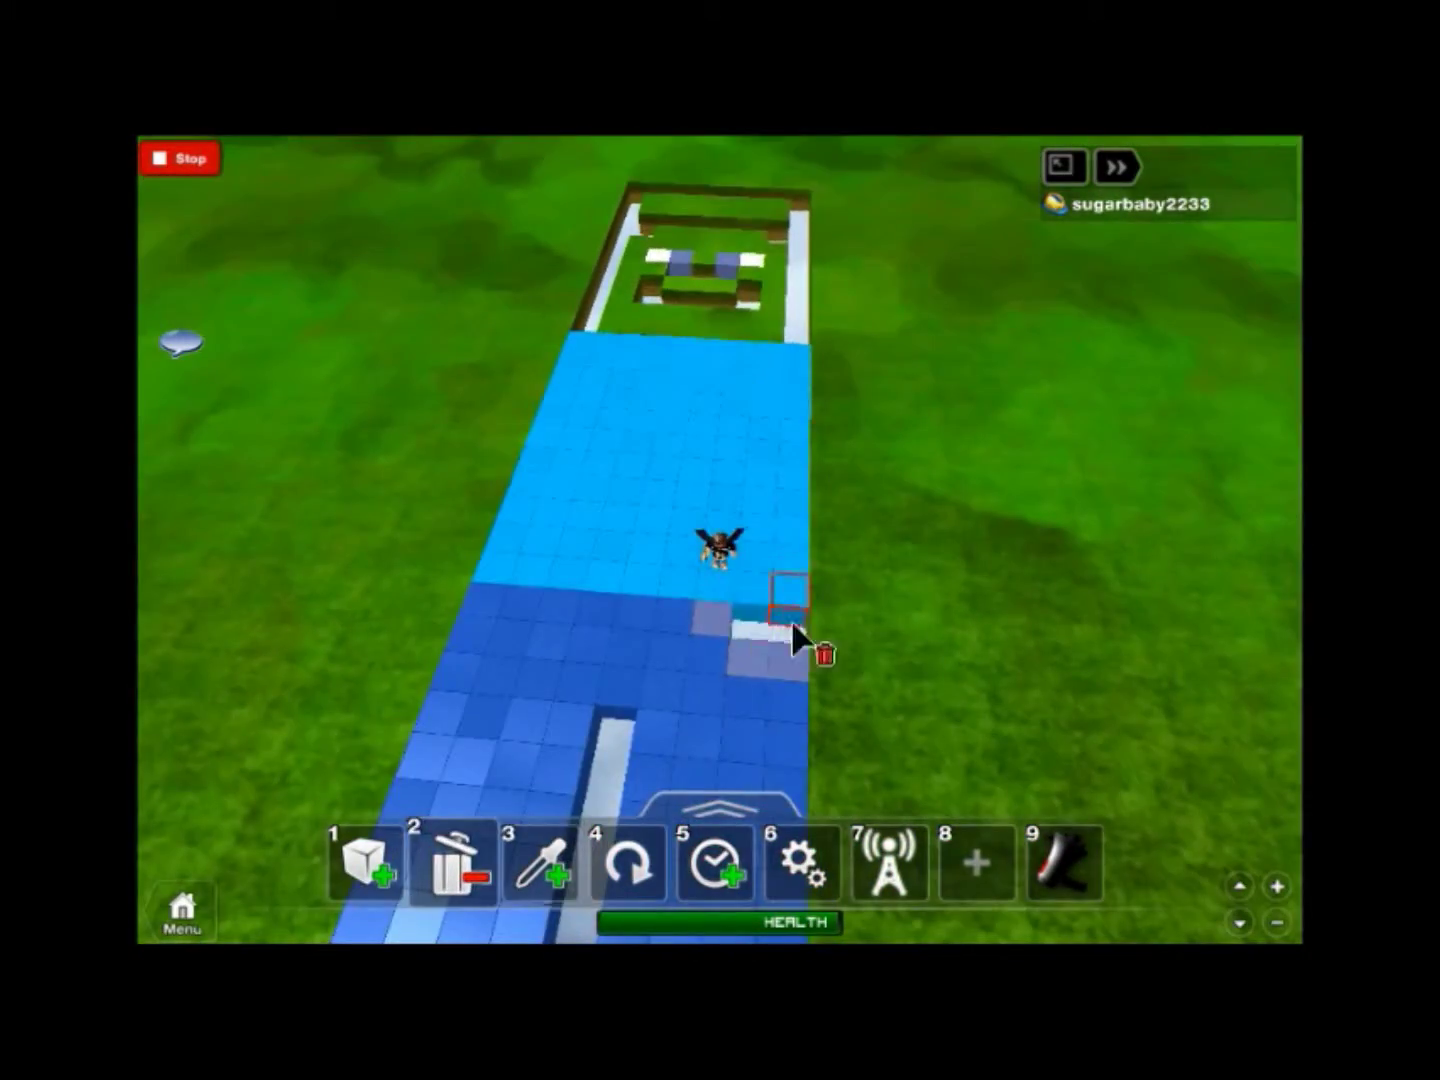
Place two blue blocks above the face area.
key("1")
key("2")
key("Left")
key("Right")
left_click(686, 364)
left_click(746, 363)
Add a third blue block above the face area.
left_click(803, 363)
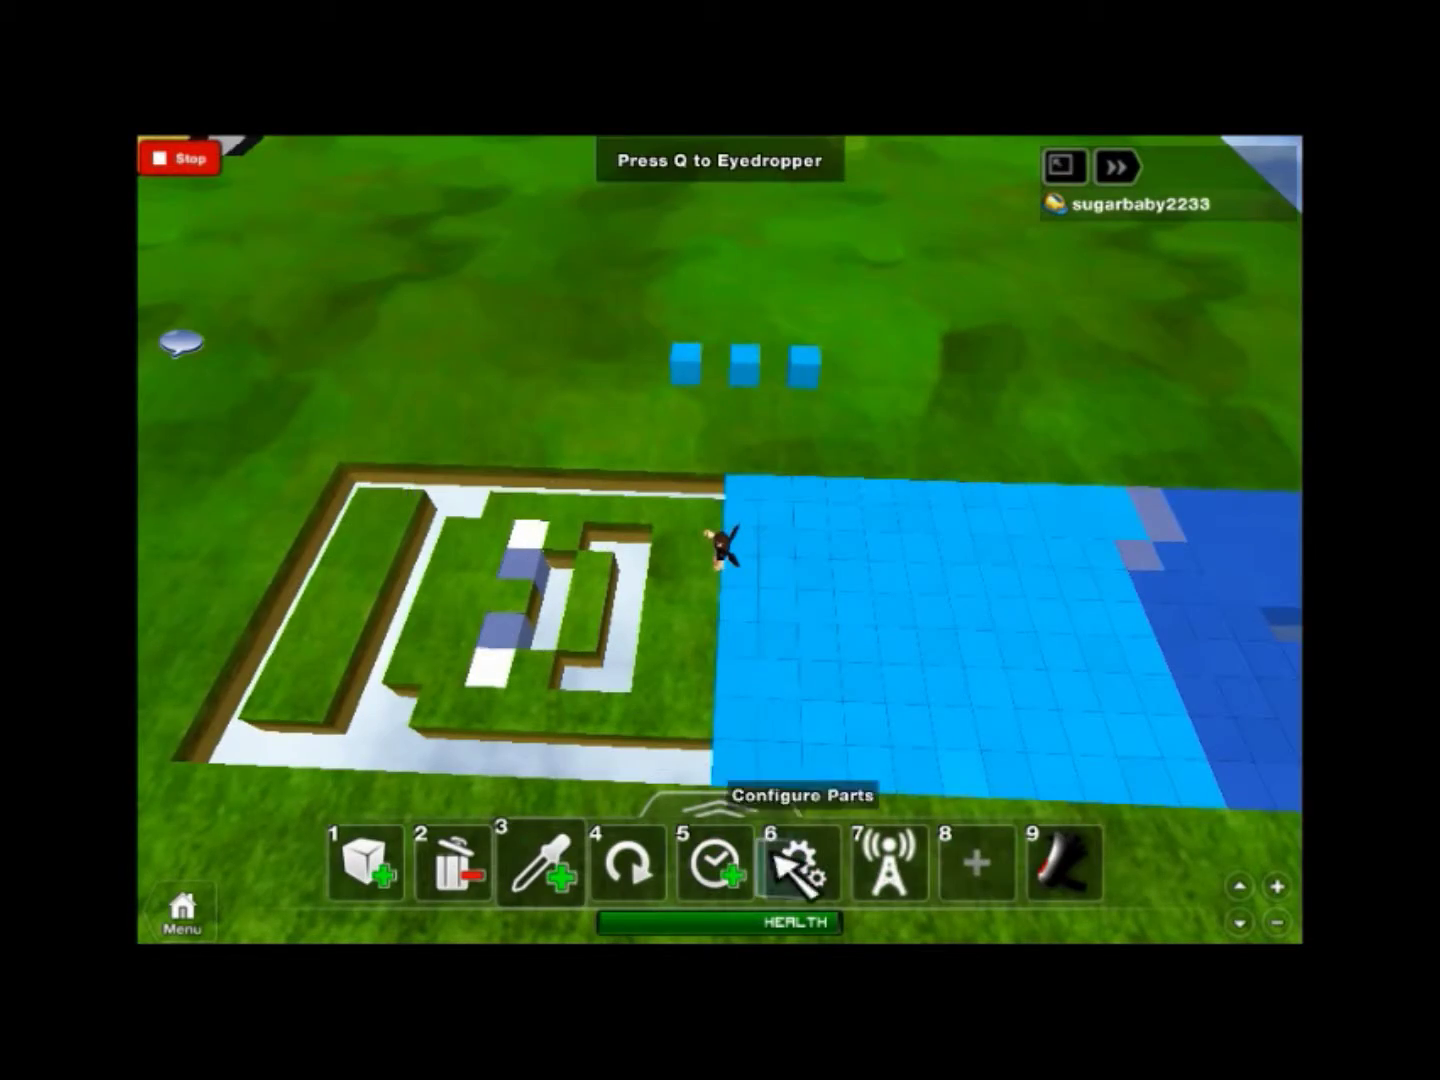
key("8")
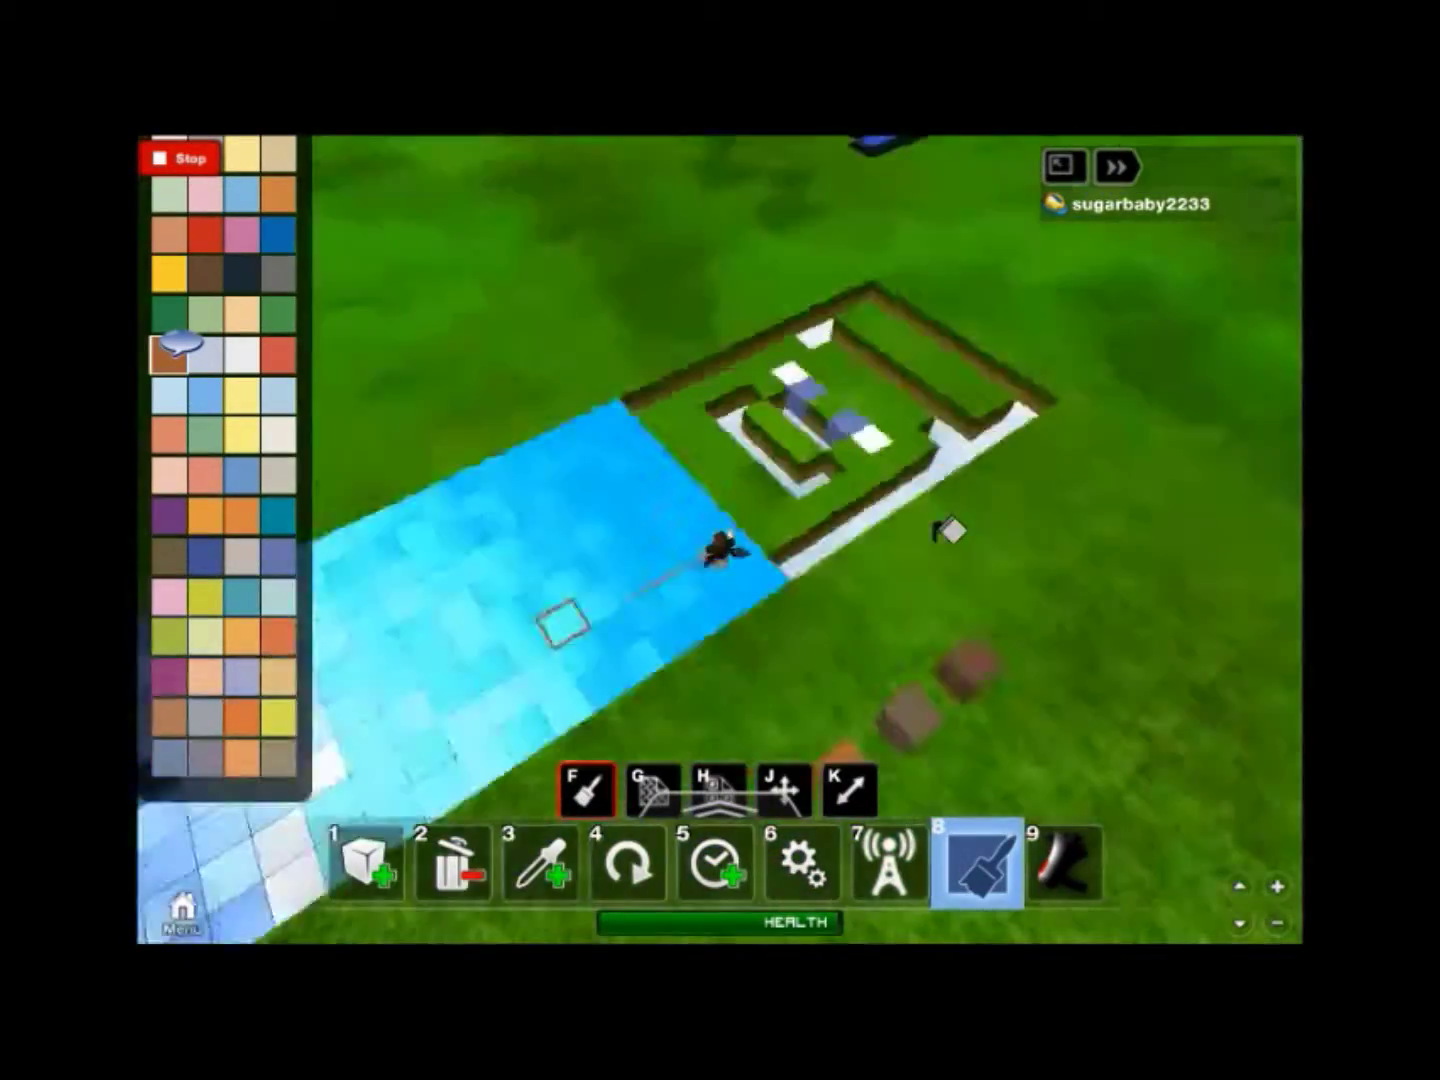
key("1")
key("2")
key("Left")
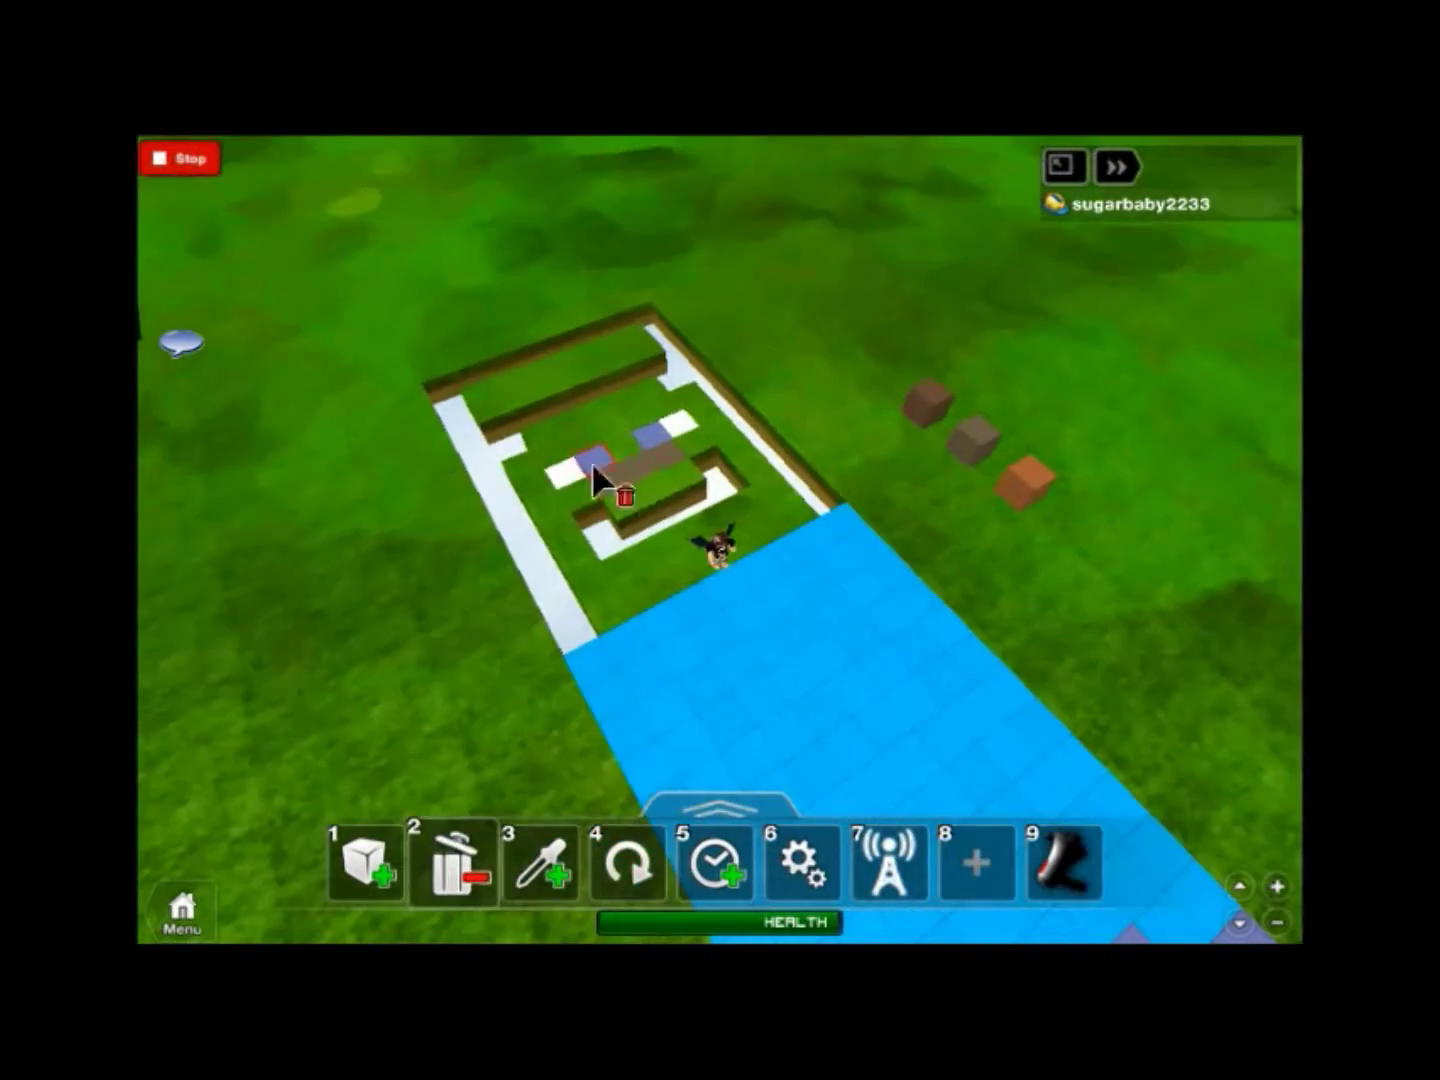
key("4")
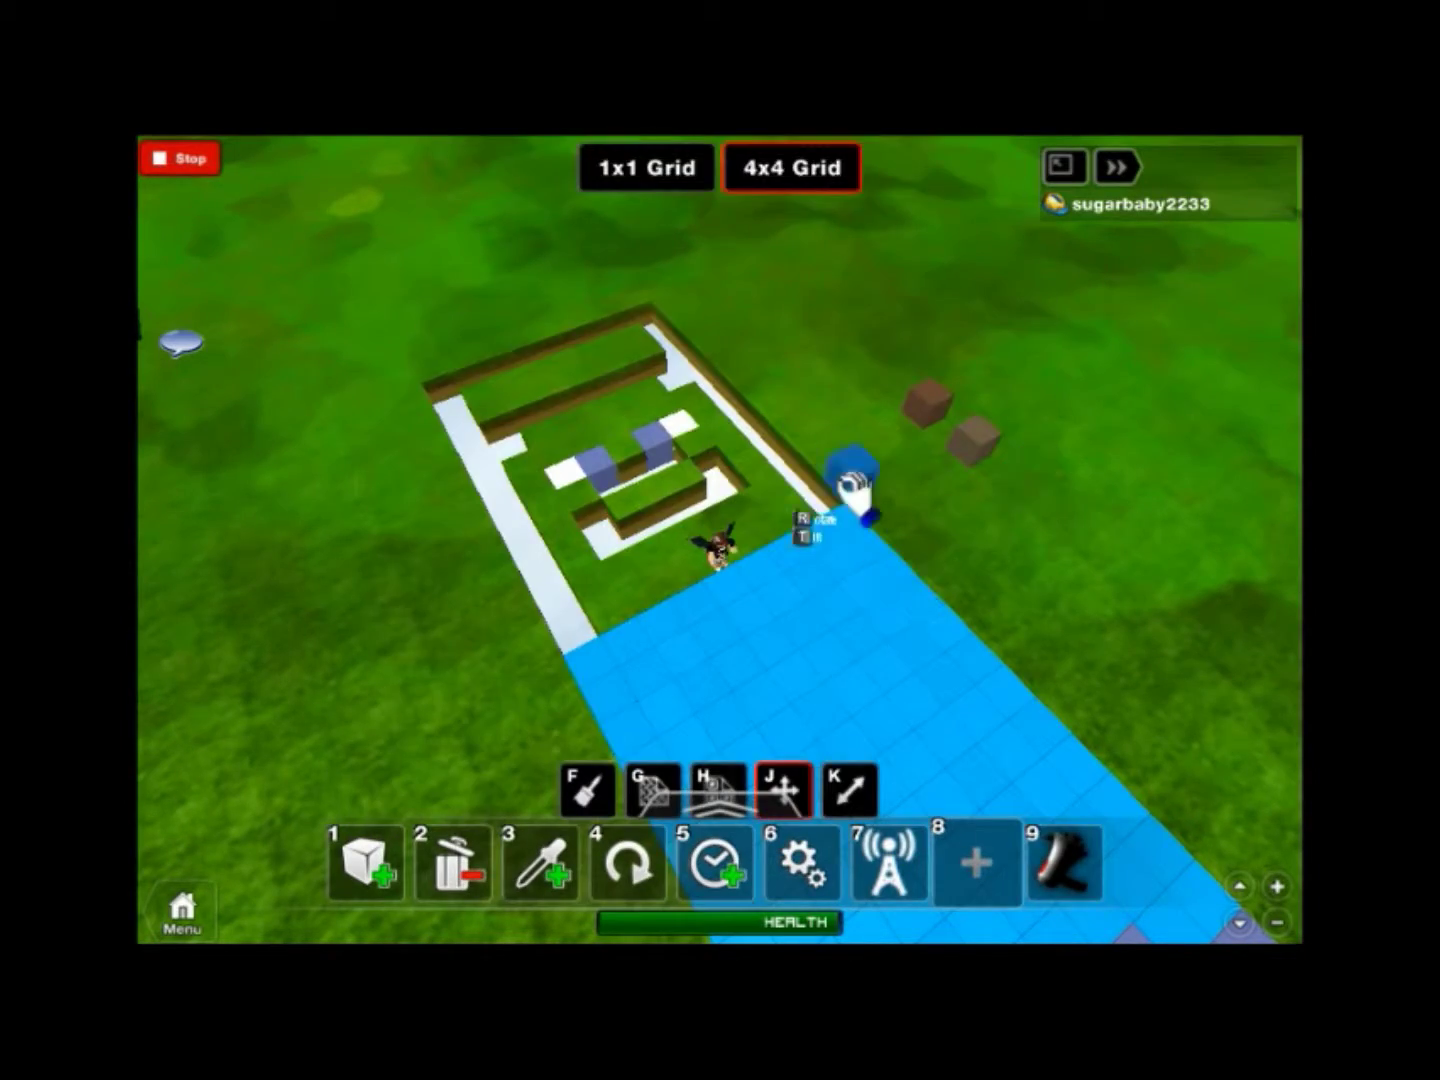
key("Left")
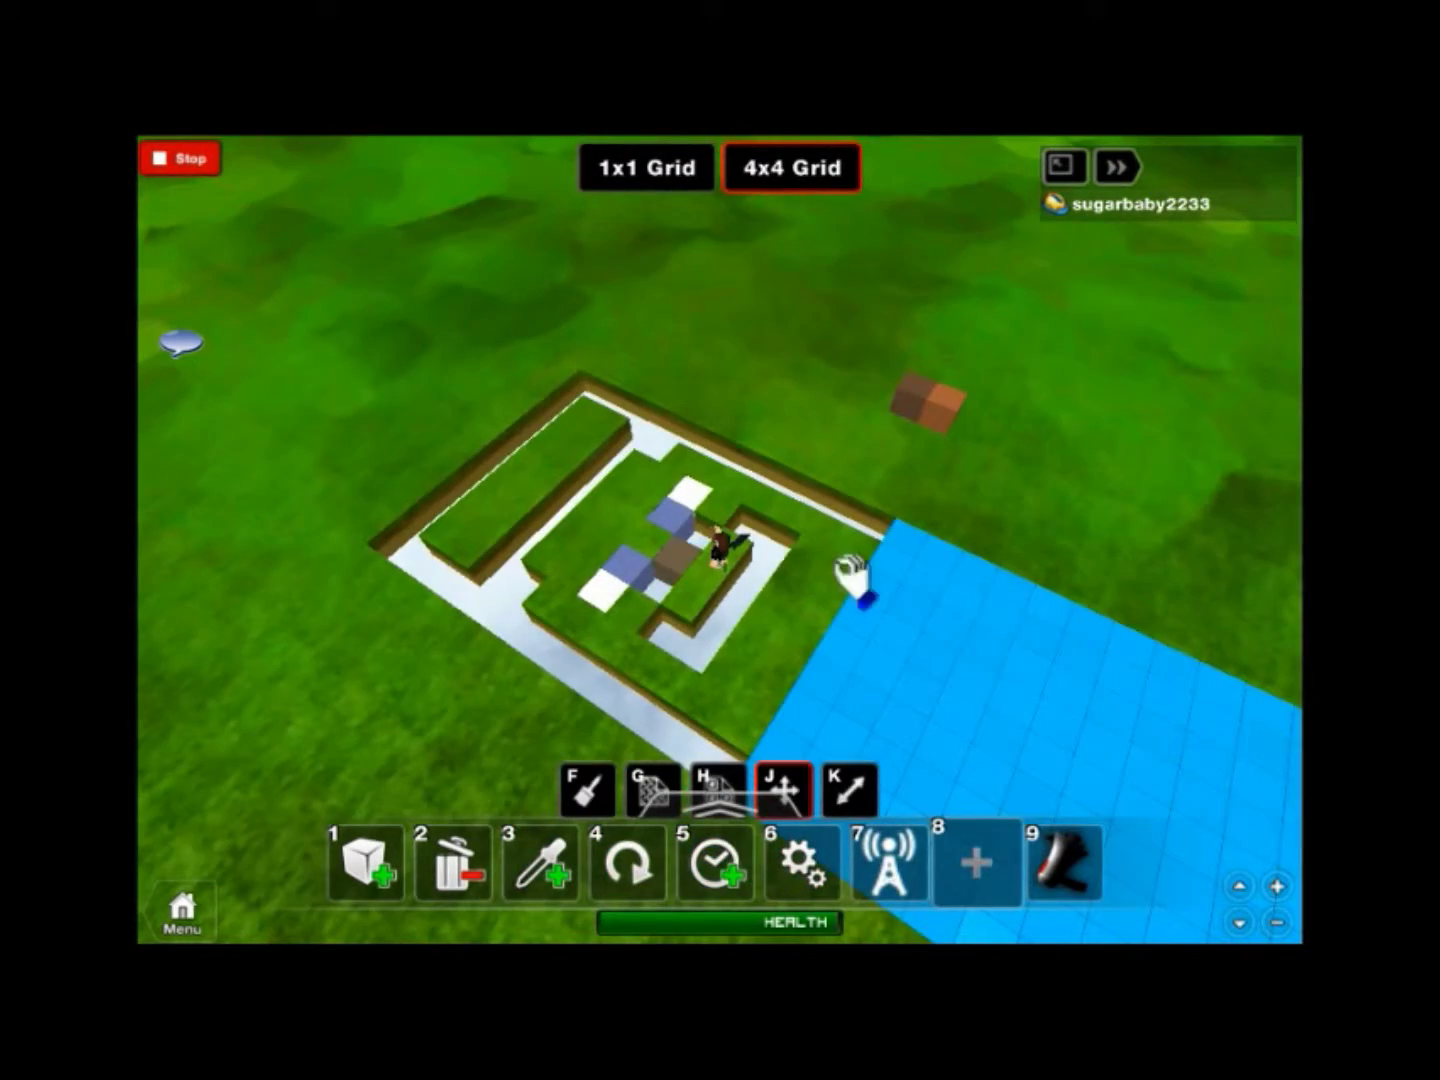
Reposition and resize the brown block using the move (J) and resize (K) subtools.
key("k")
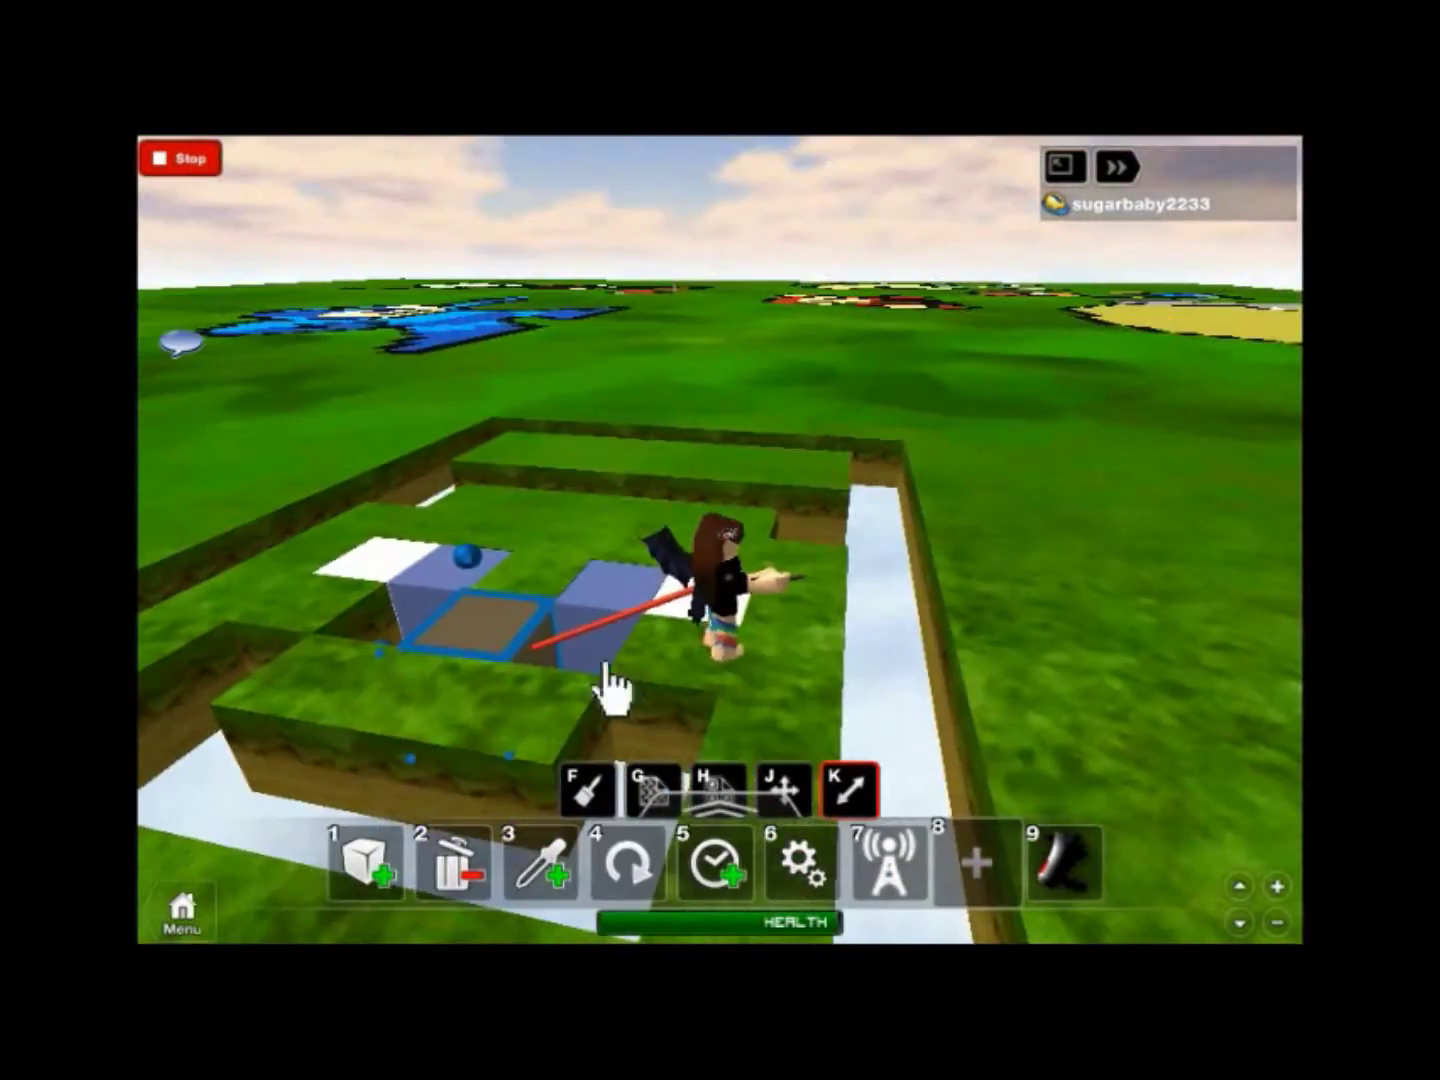
key("2")
key("4")
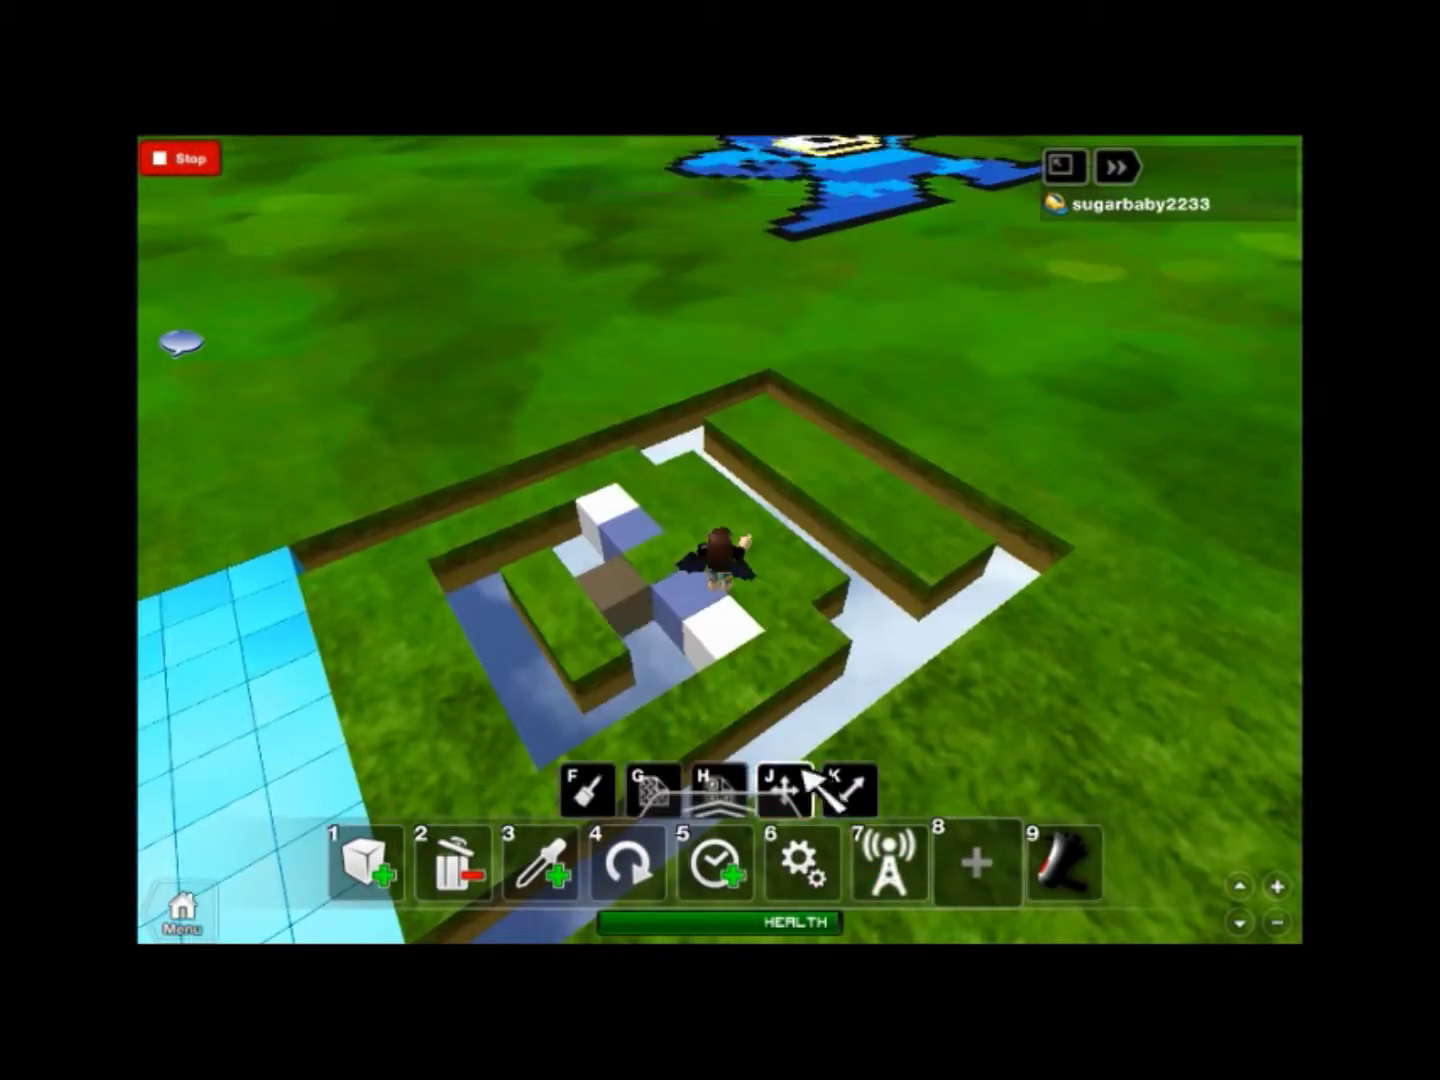
key("j")
left_click_drag(630, 642, 720, 602)
key("k")
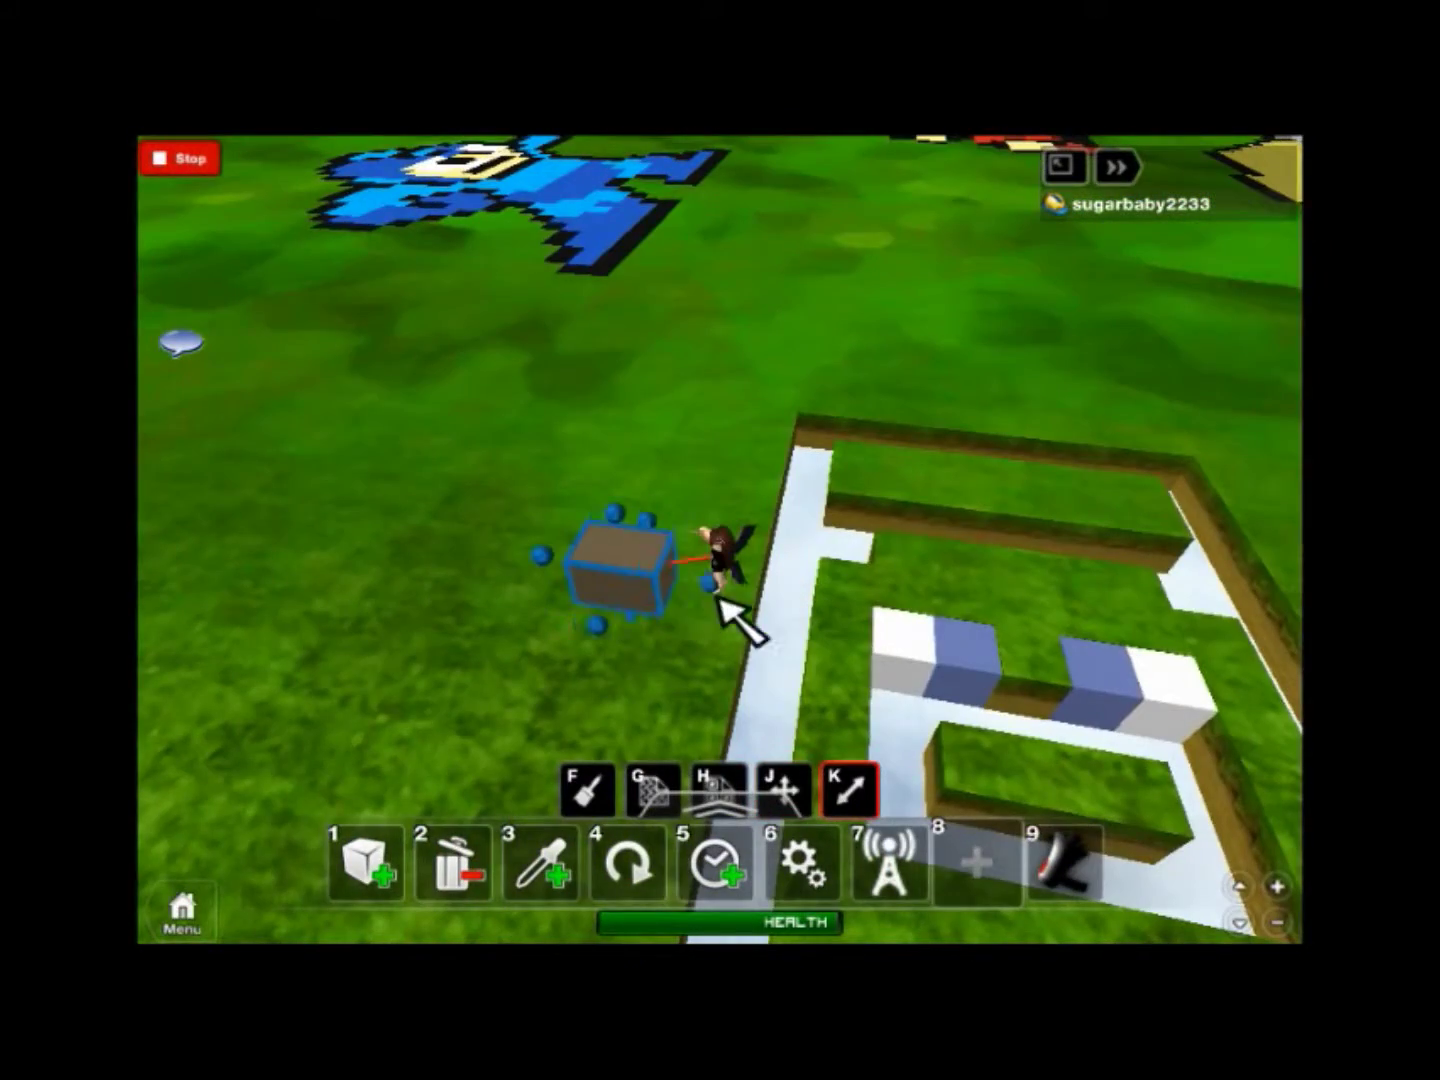
key("3")
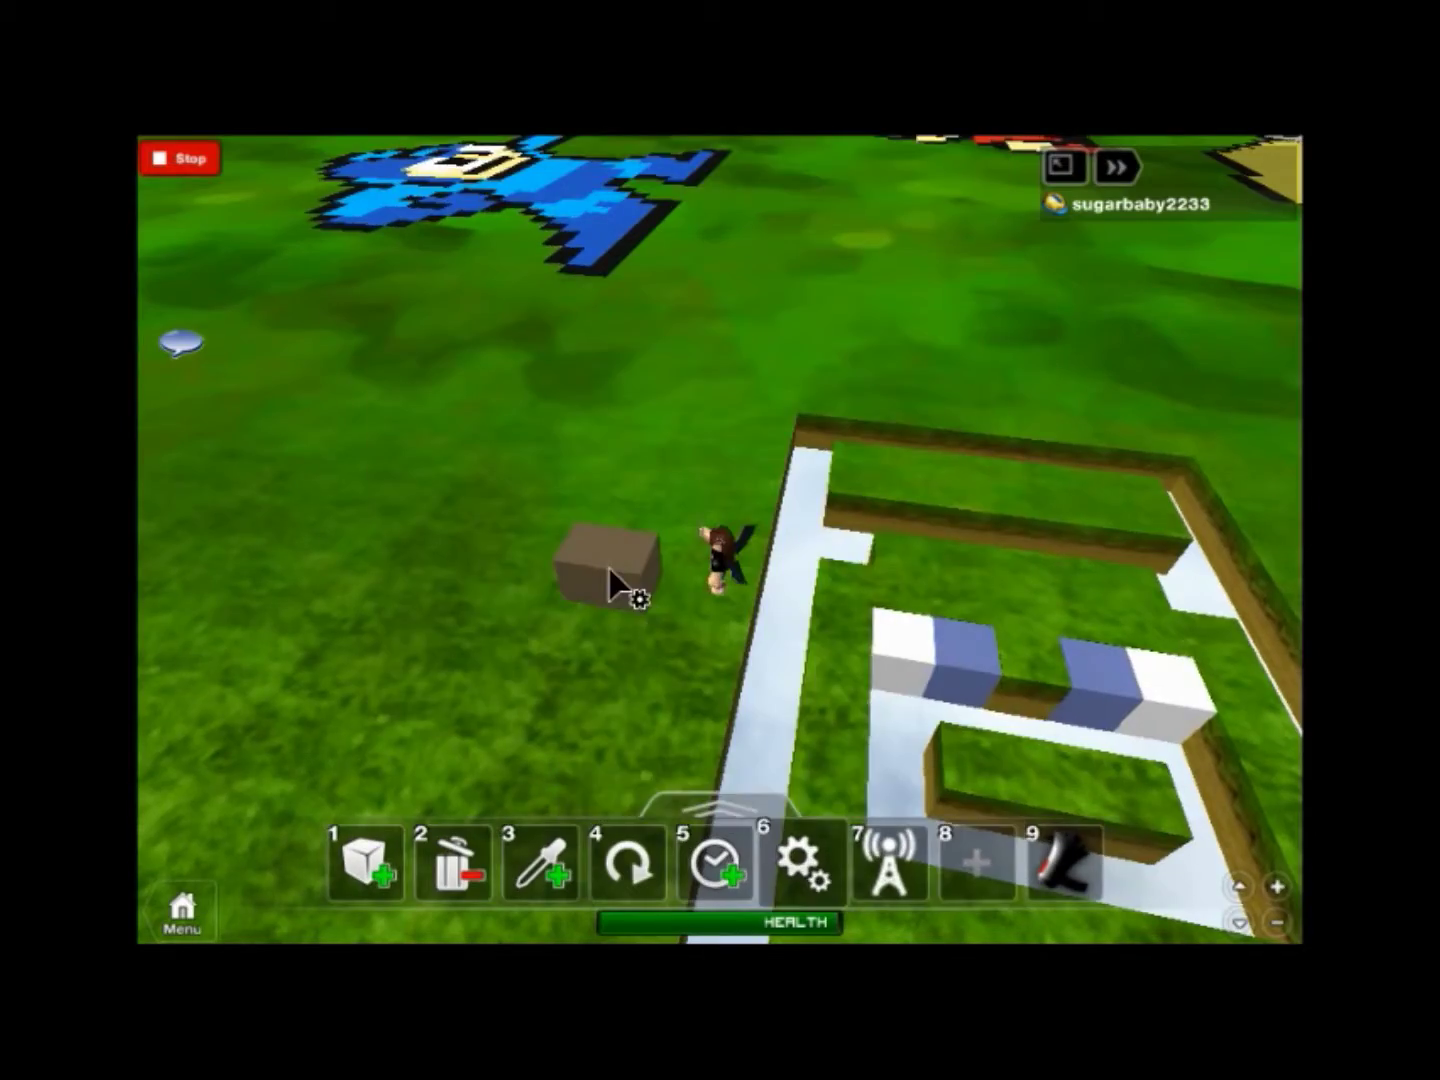
key("j")
key("k")
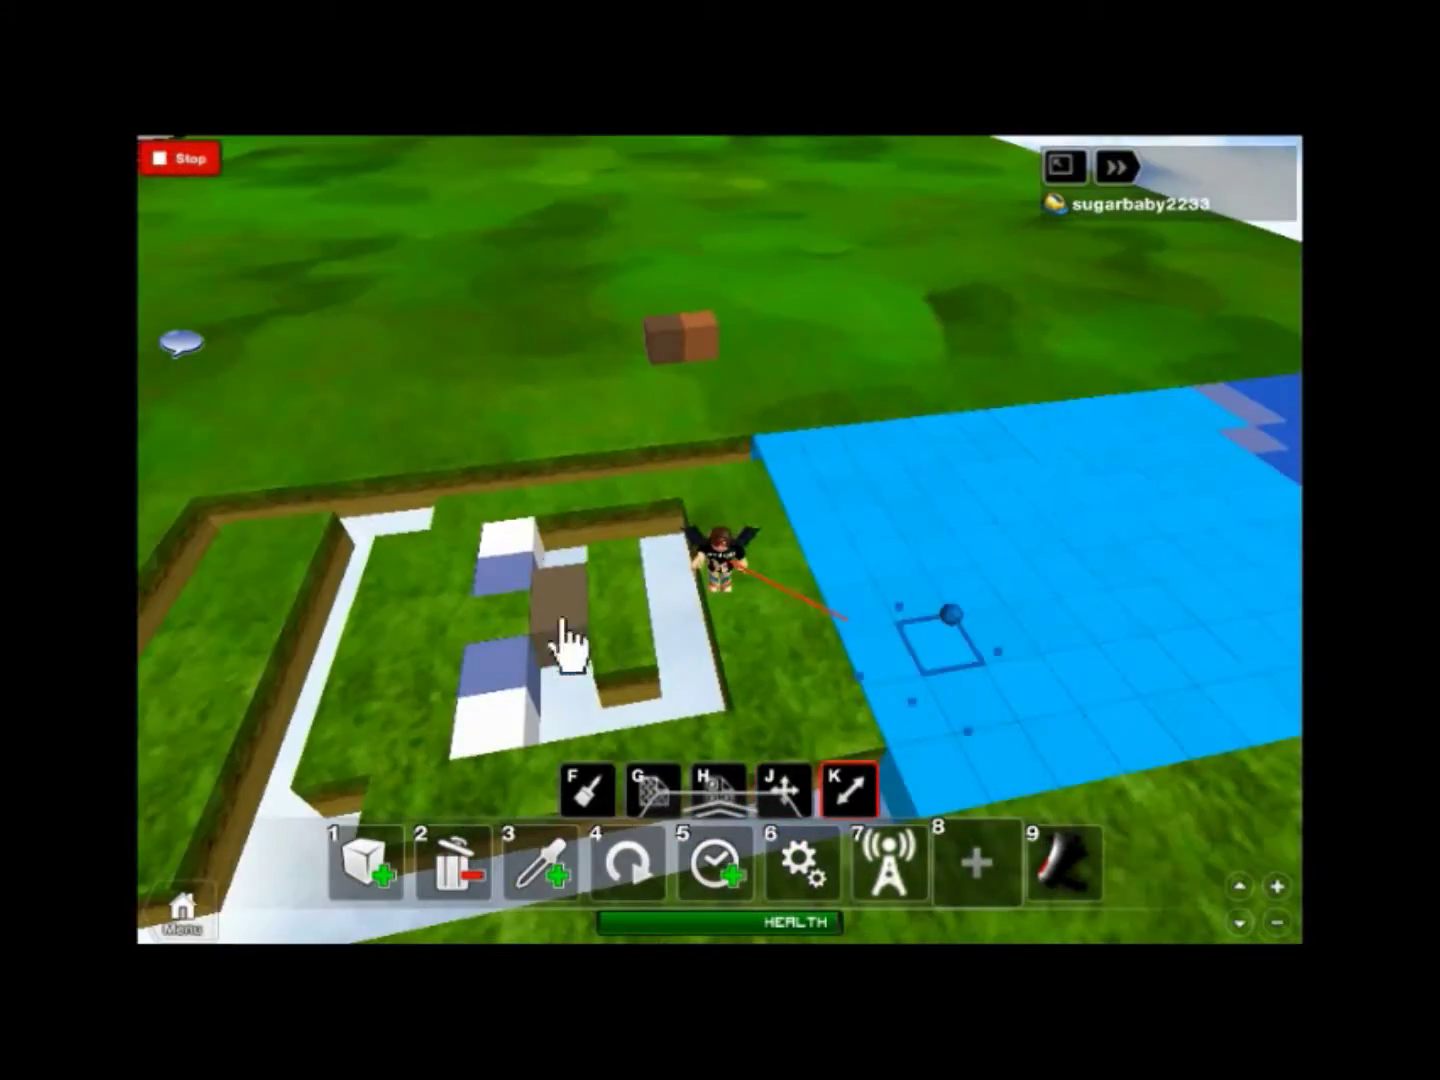
key("3")
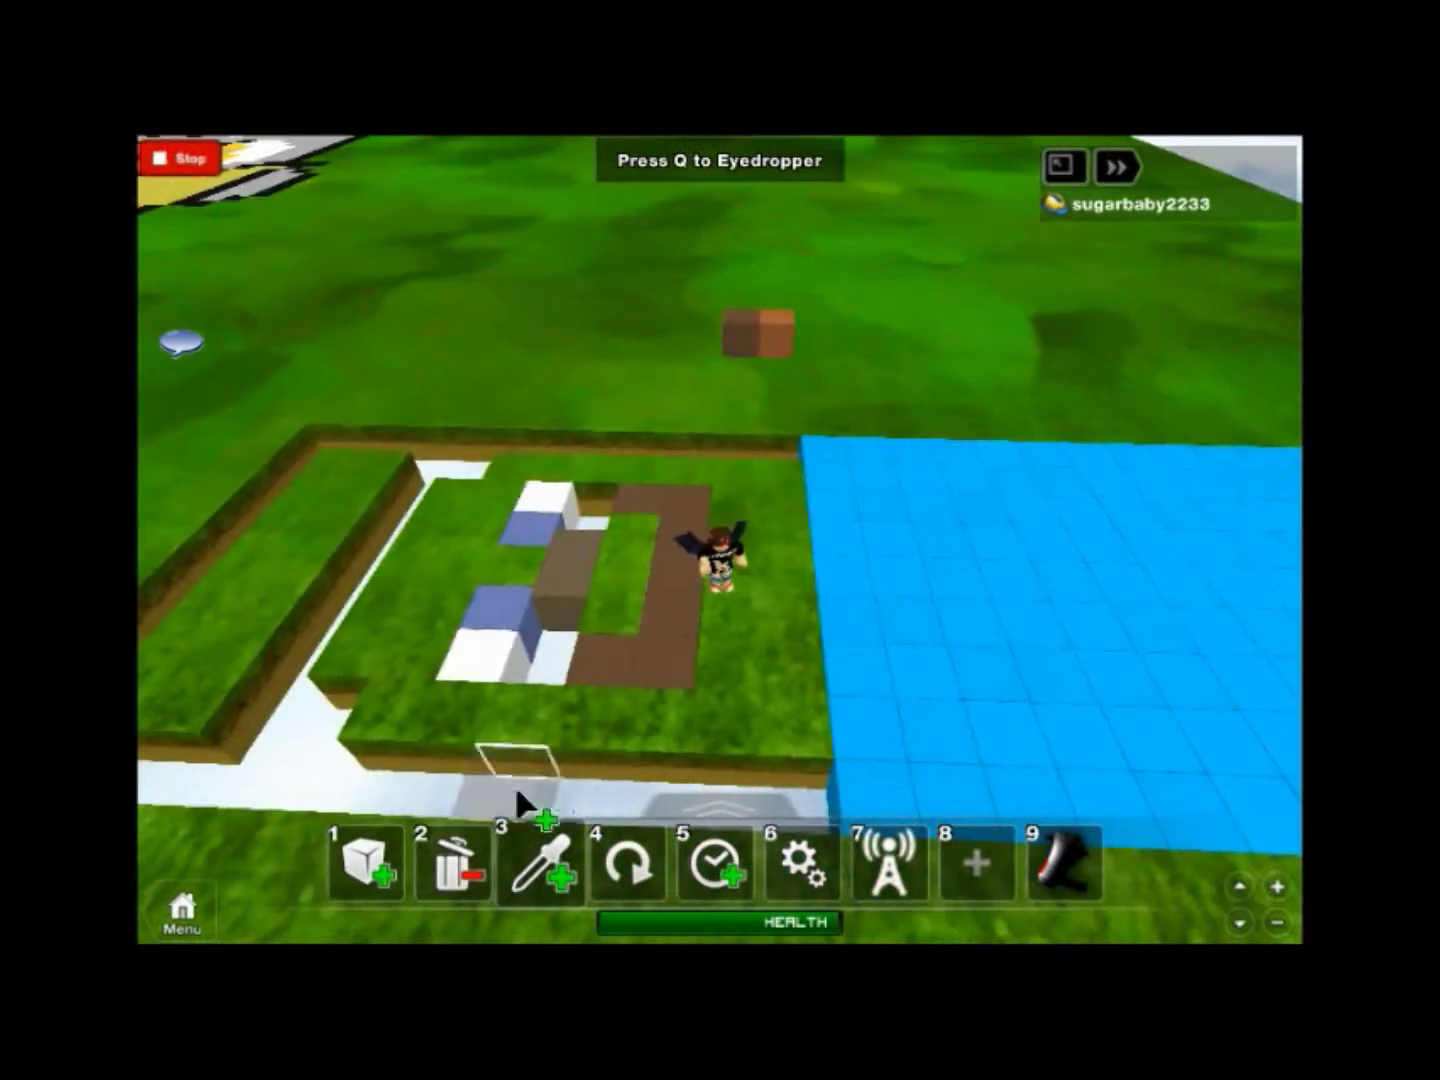
Replace a cyan block at the shirt's top edge with sampled brown blocks.
key("2")
left_click(633, 519)
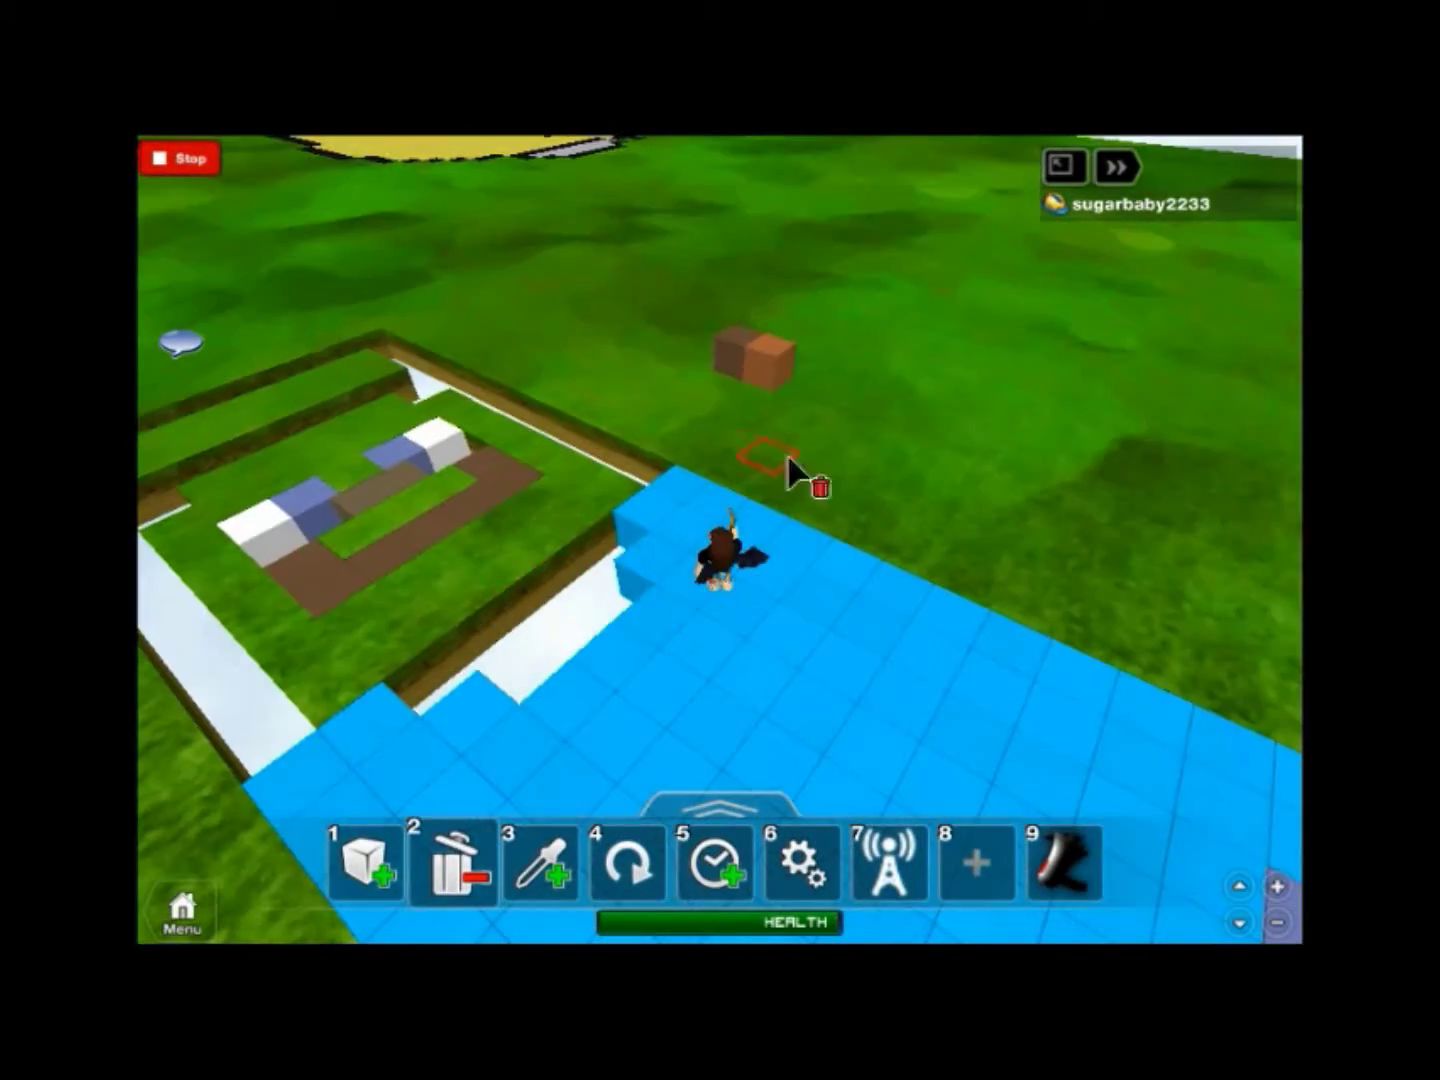
key("3")
left_click(600, 569)
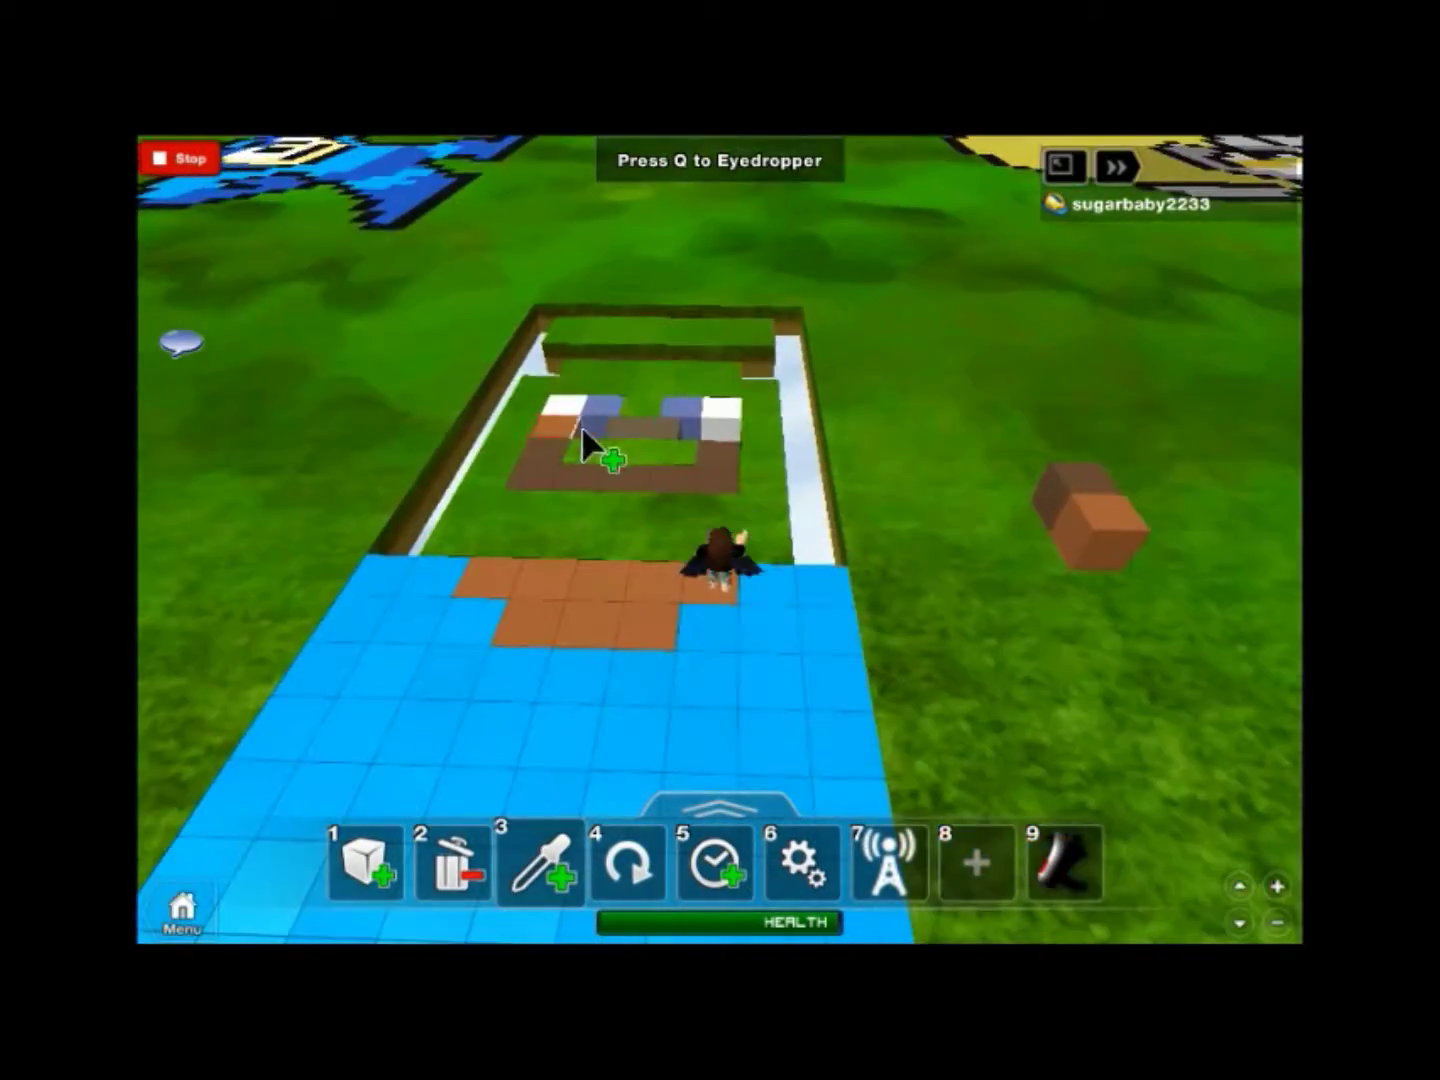
key("1")
left_click(613, 337)
key("3")
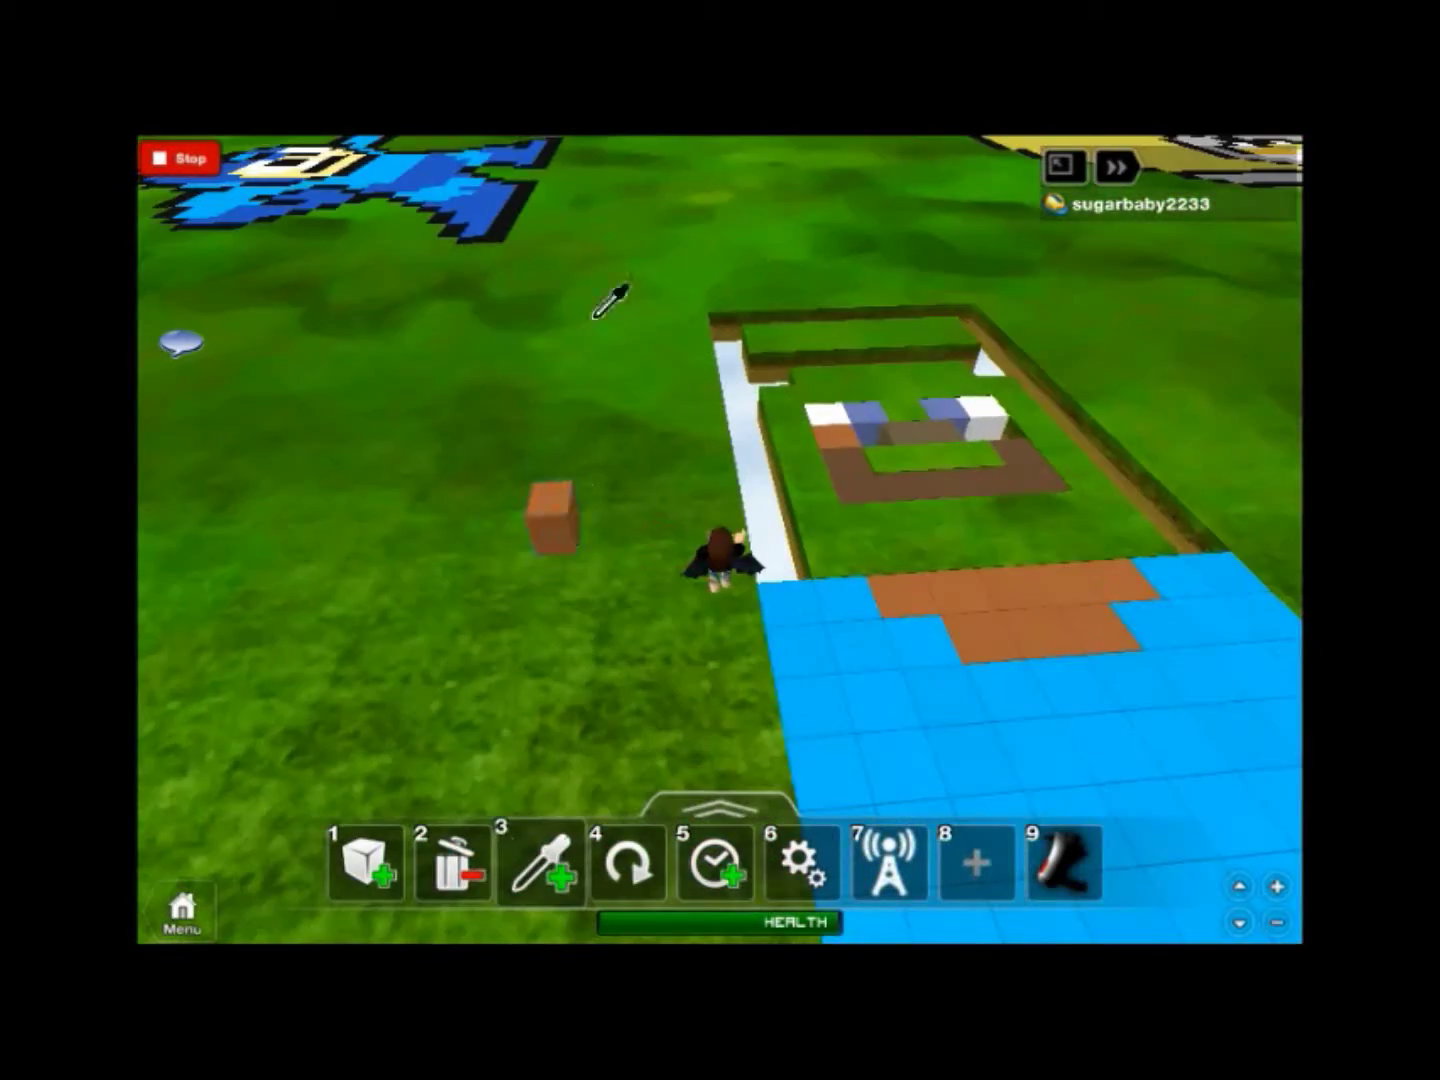
Place a brown block on the face and stretch it into a long shape.
key("w")
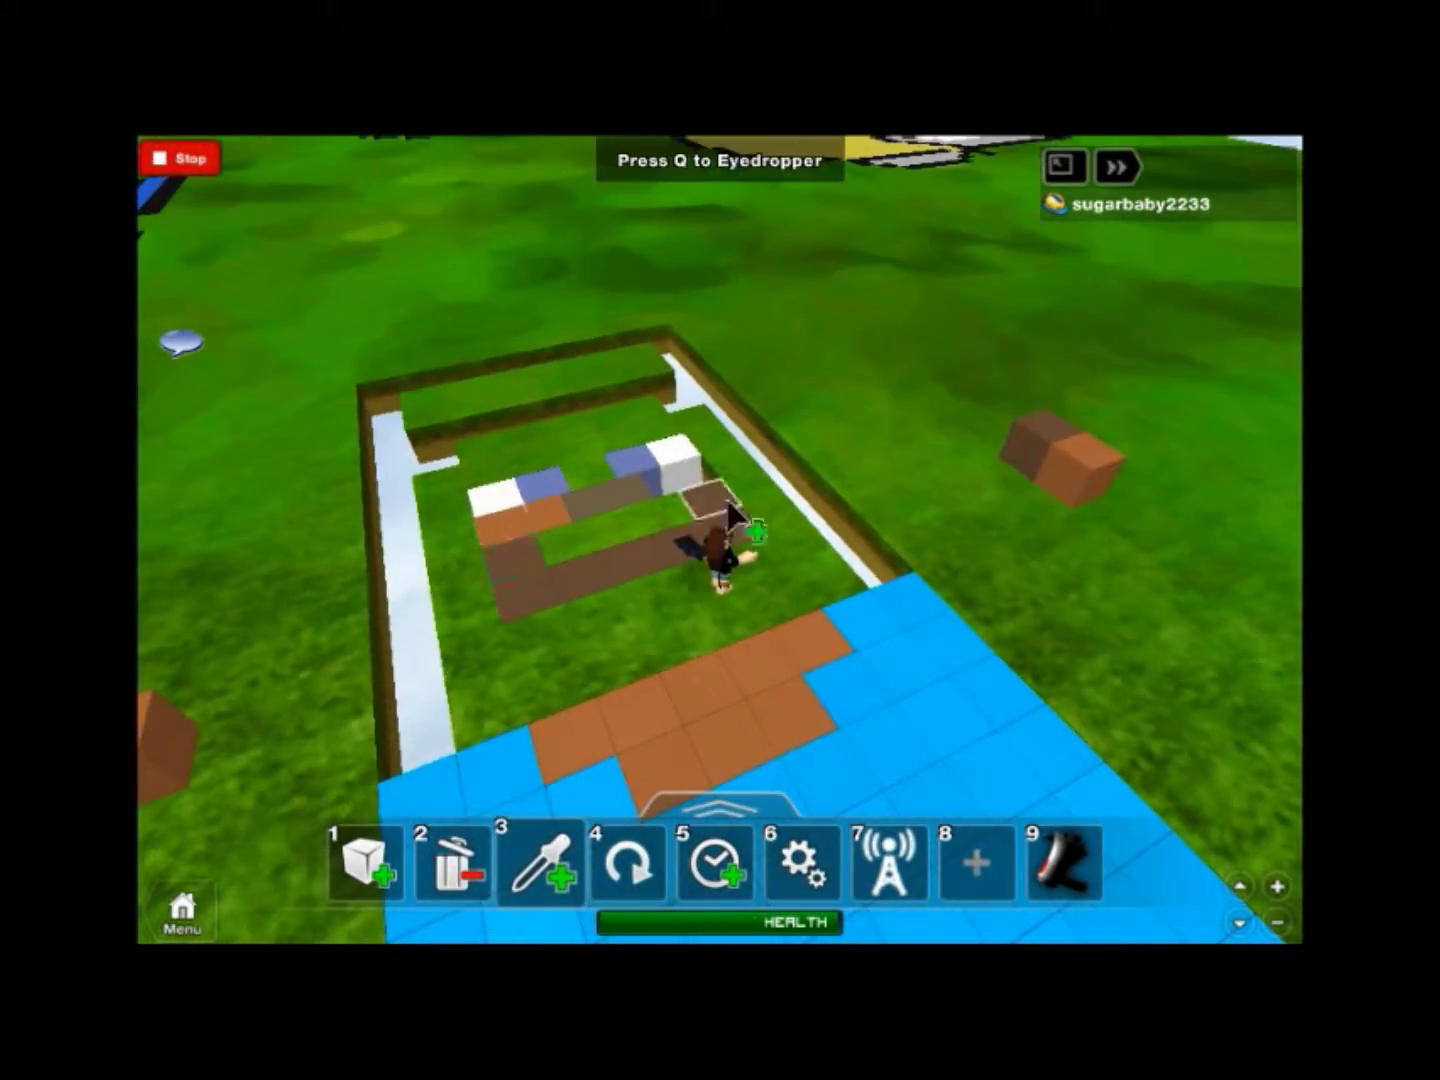
left_click(408, 672)
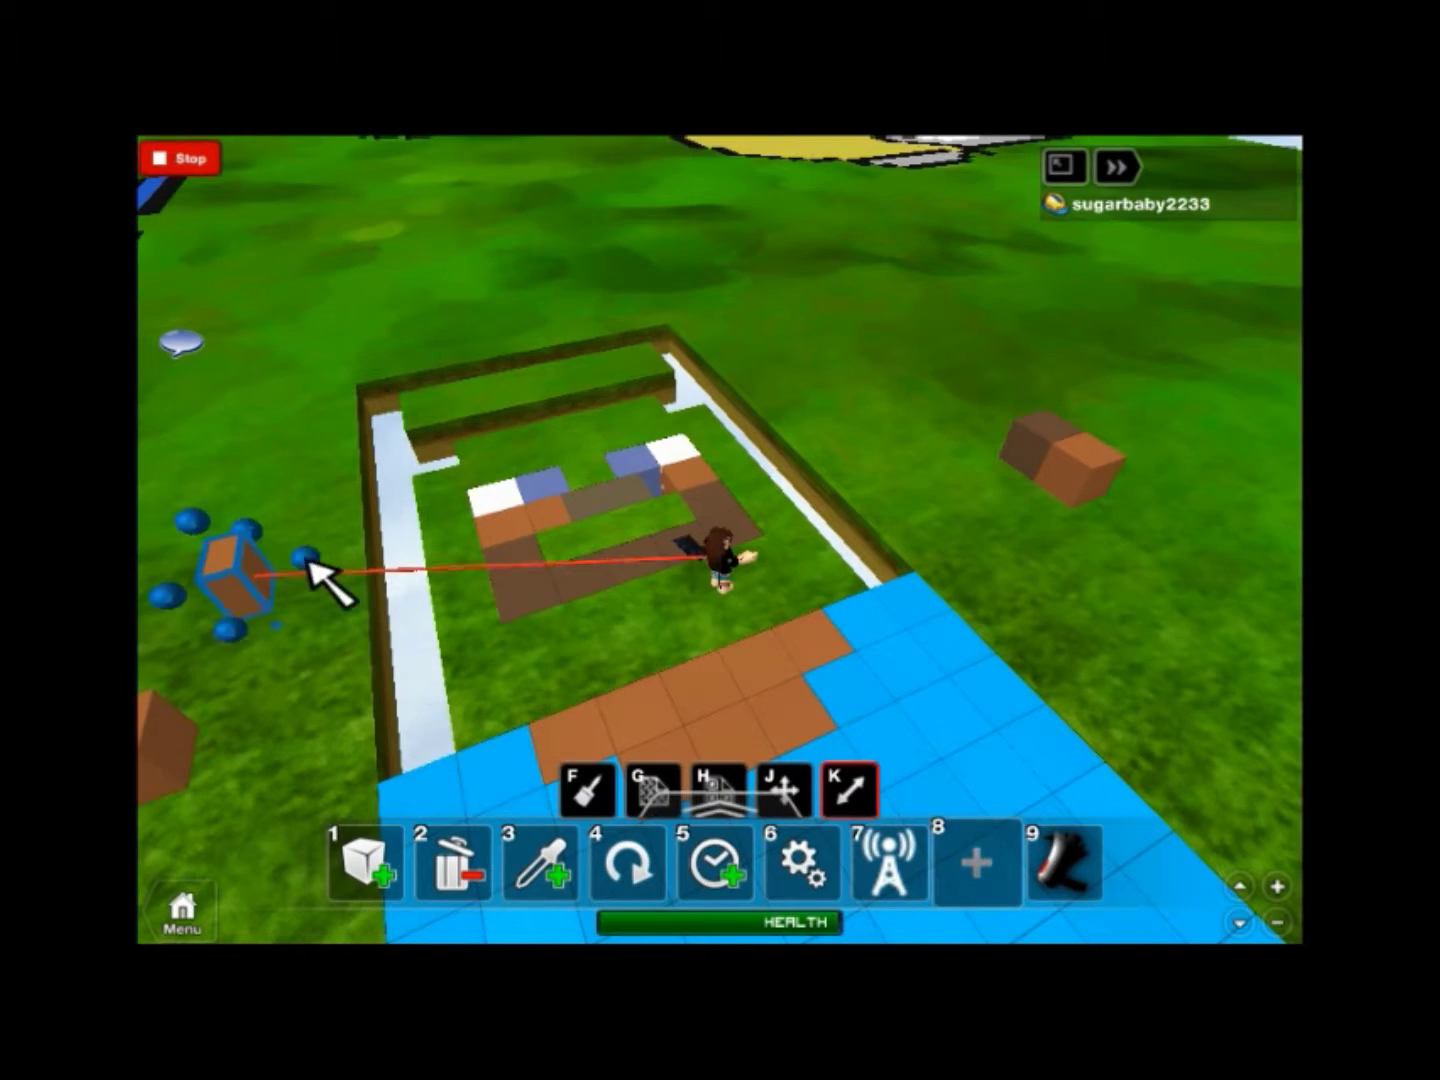
key("w")
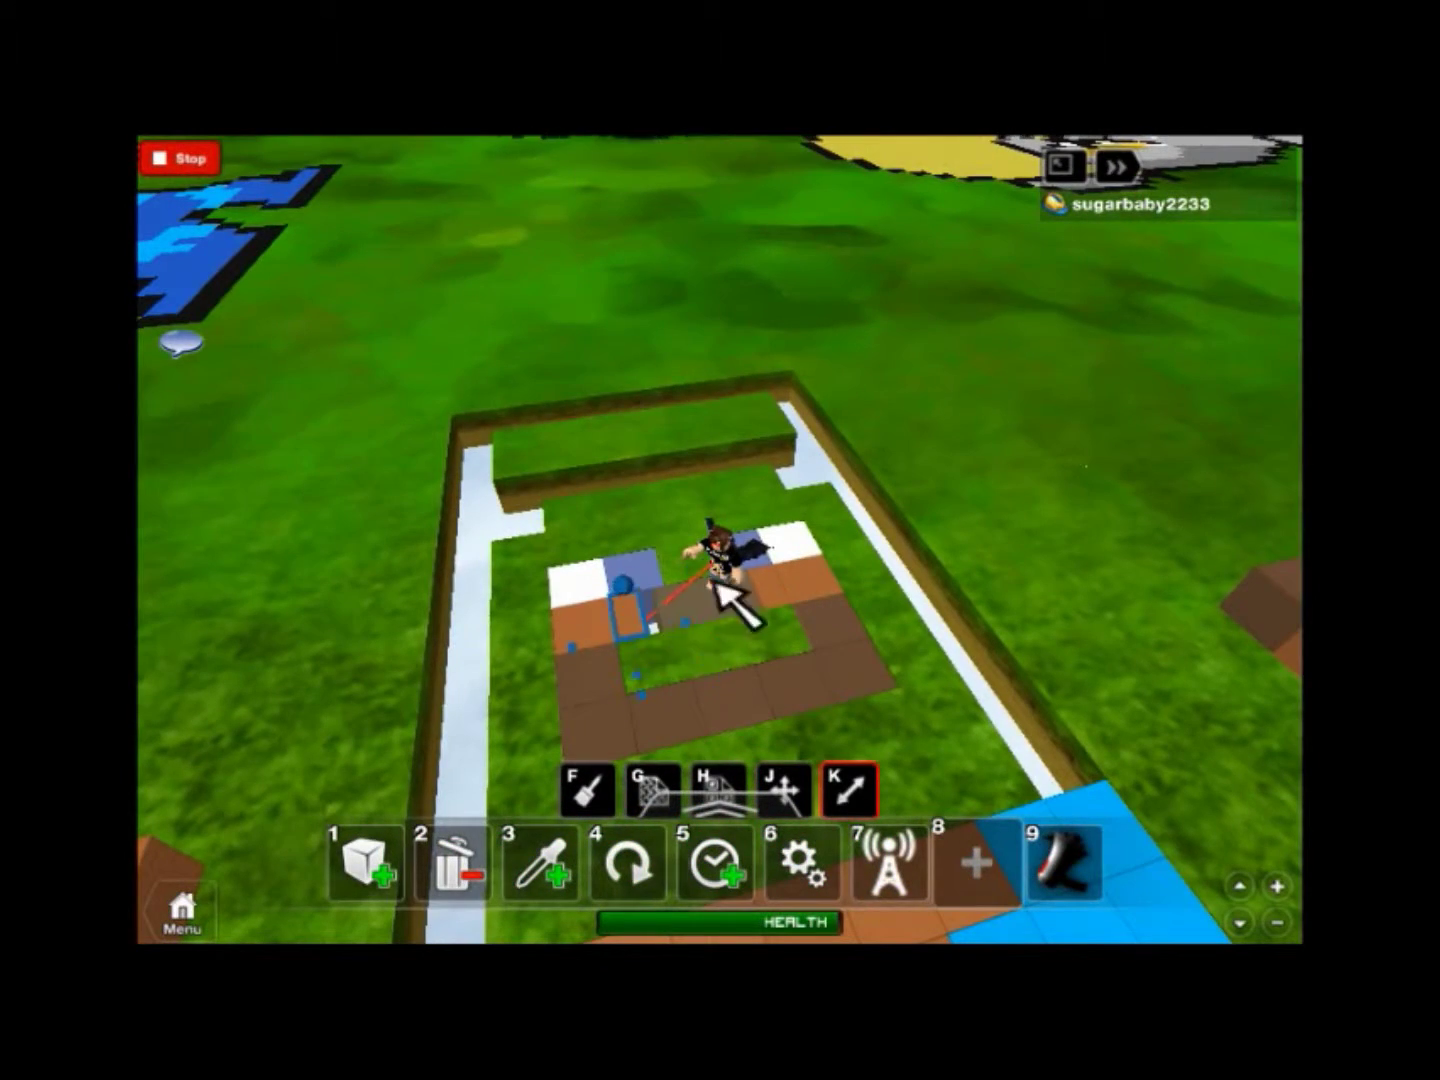
key("j")
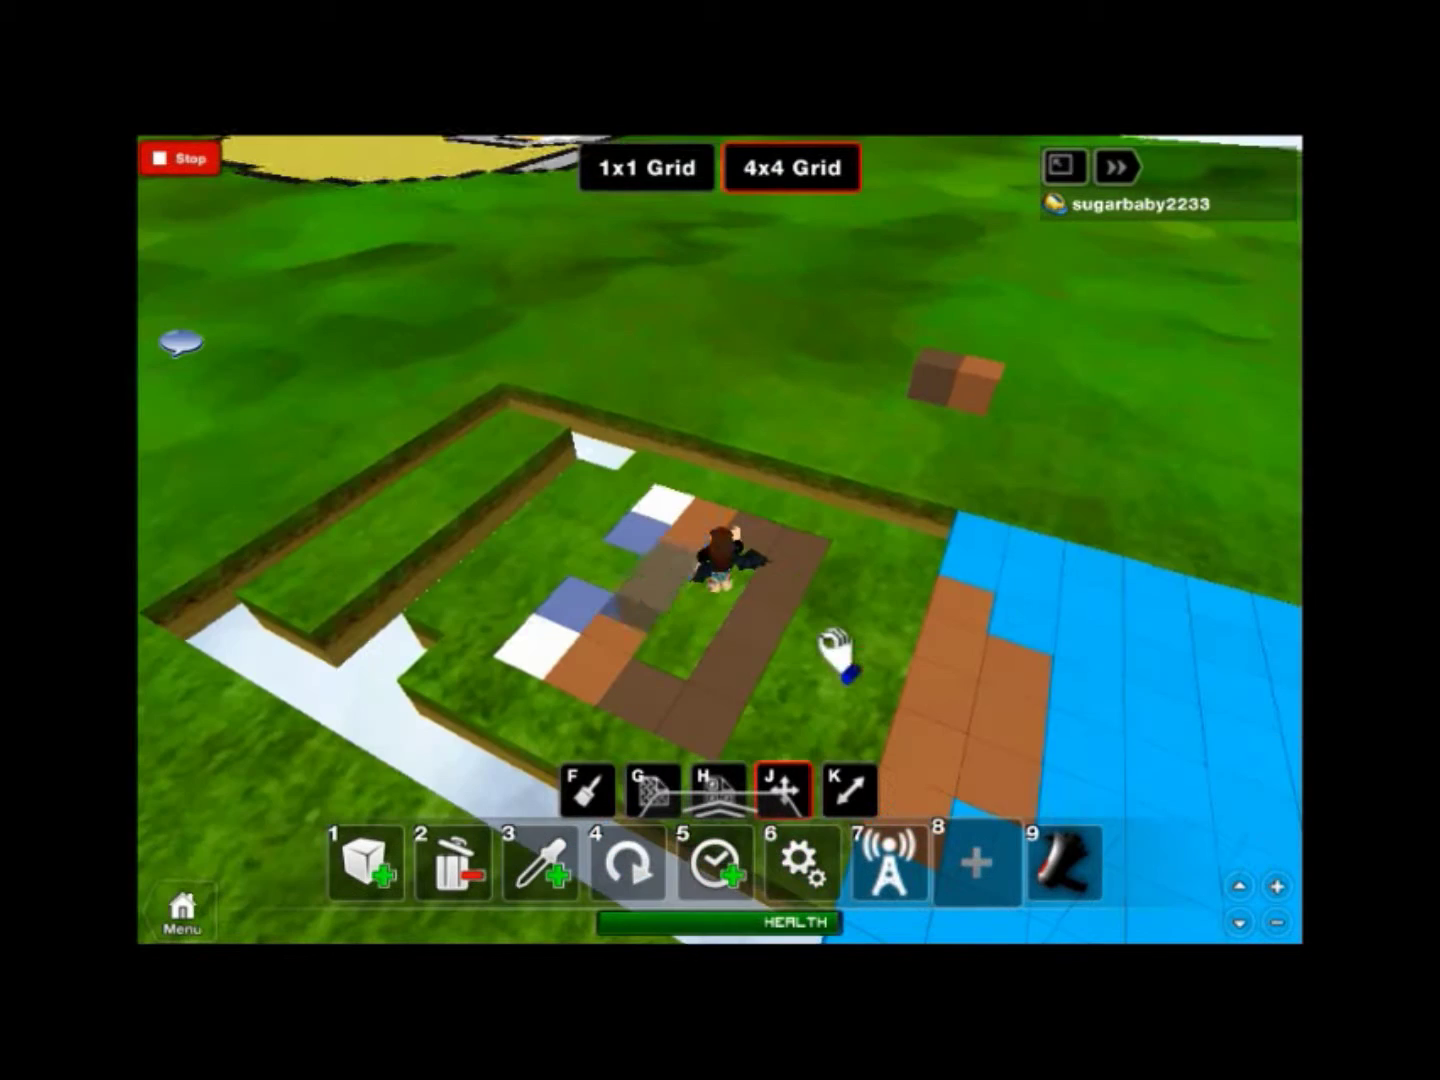
left_click(551, 574)
key("k")
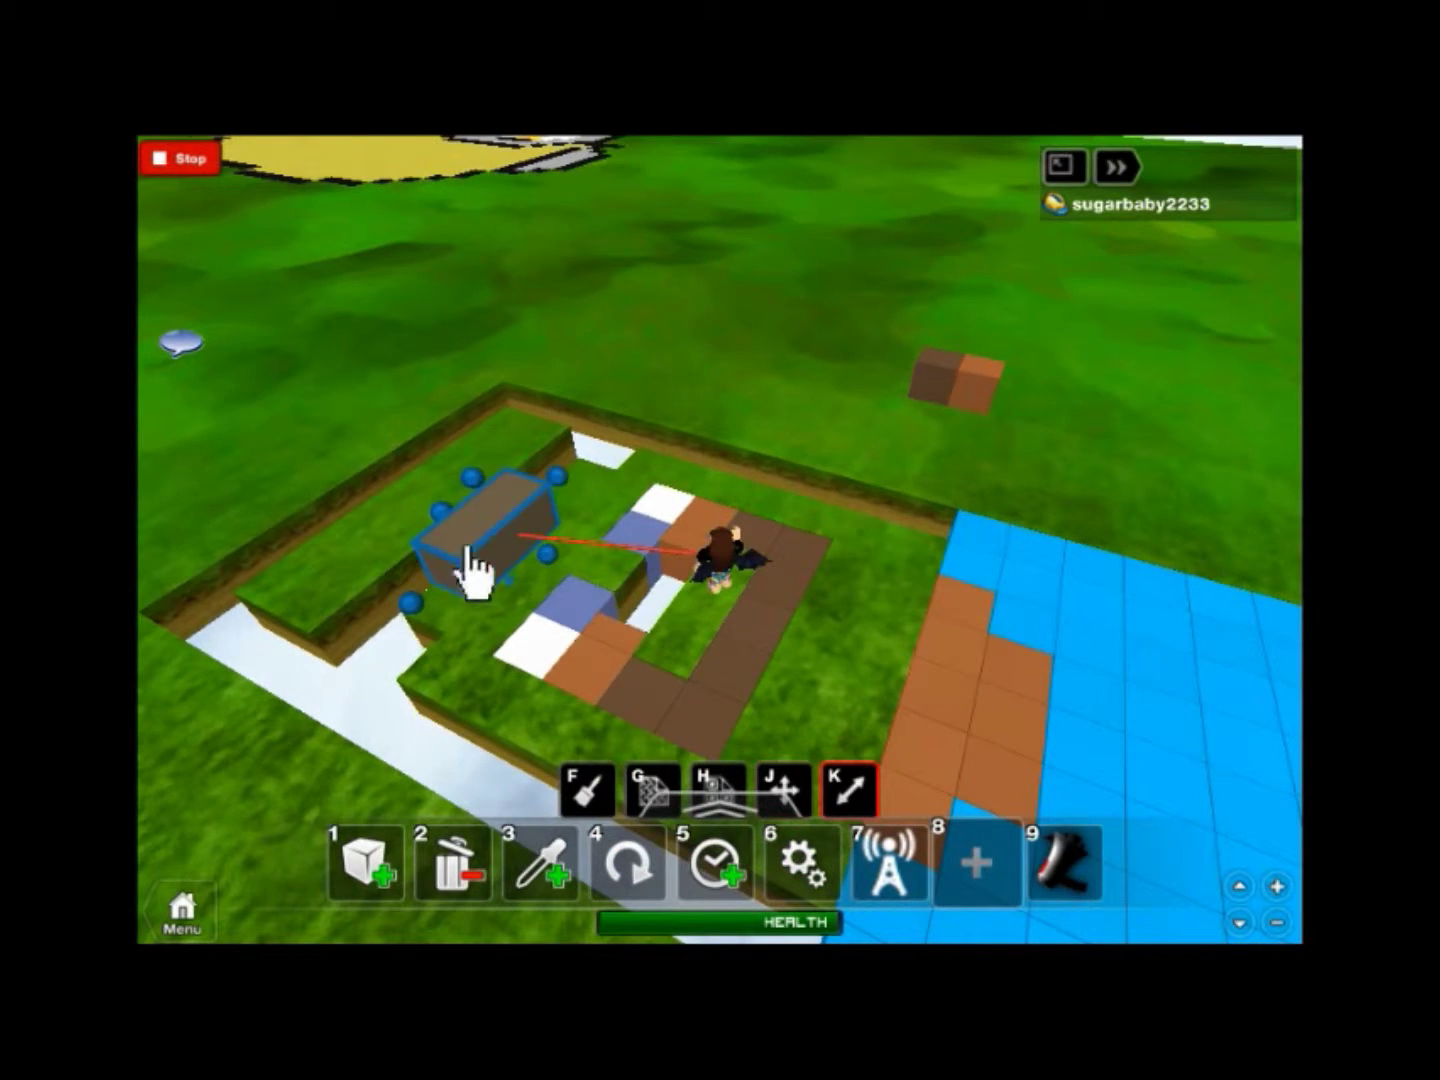
left_click_drag(473, 571, 506, 585)
key("j")
key("k")
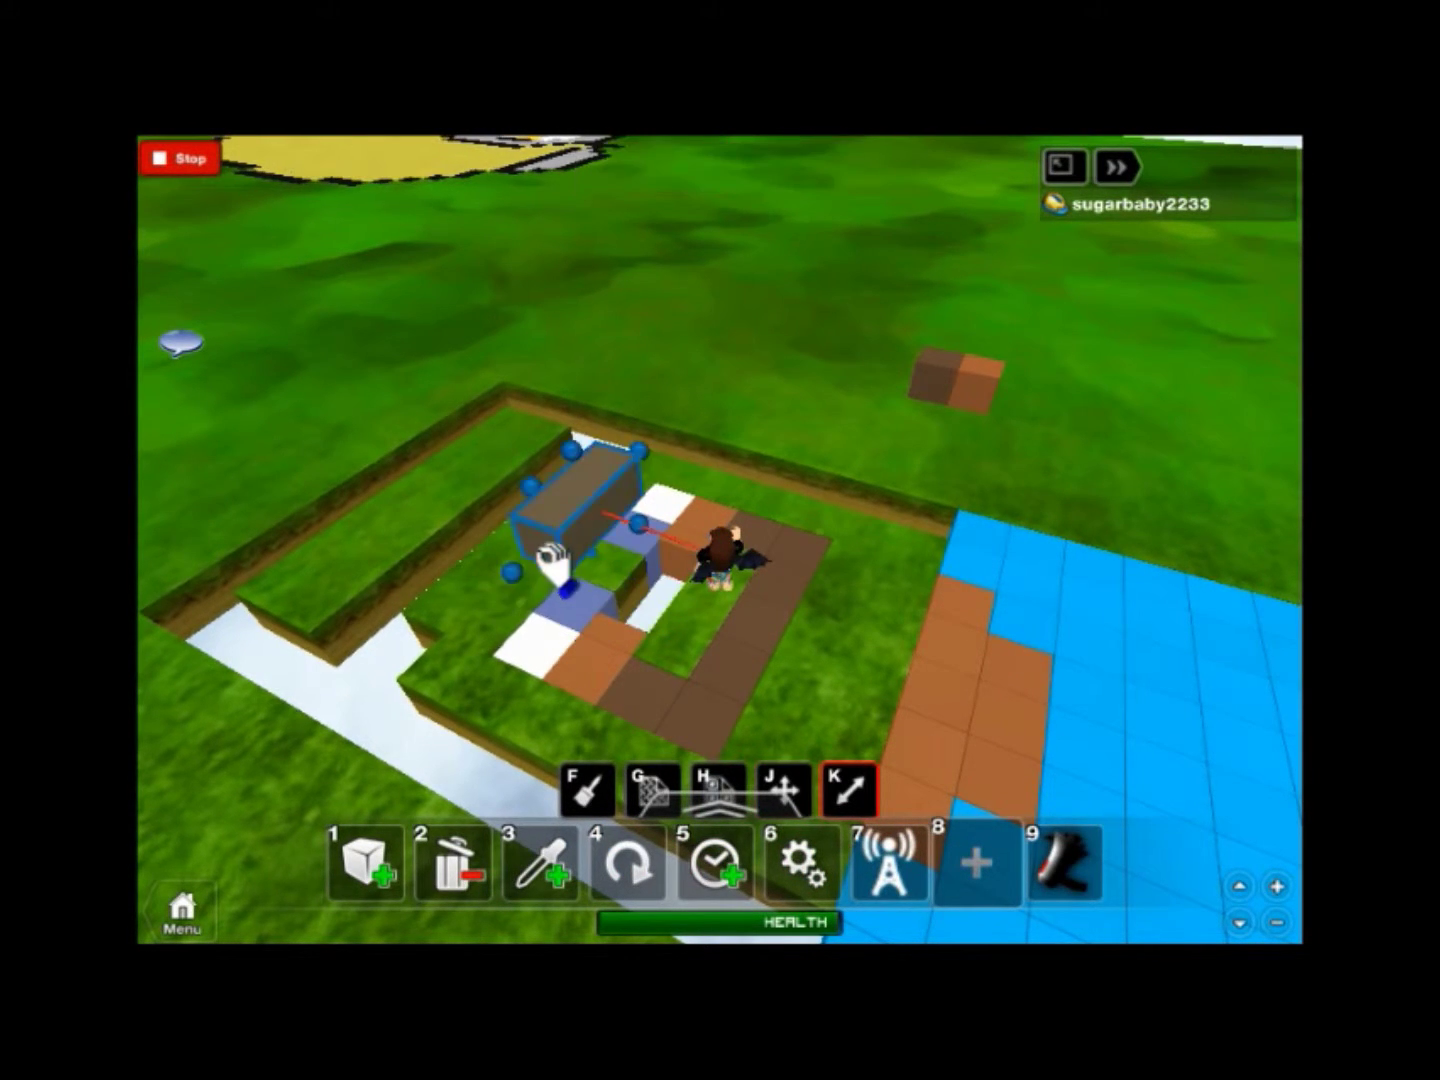
key("j")
key("k")
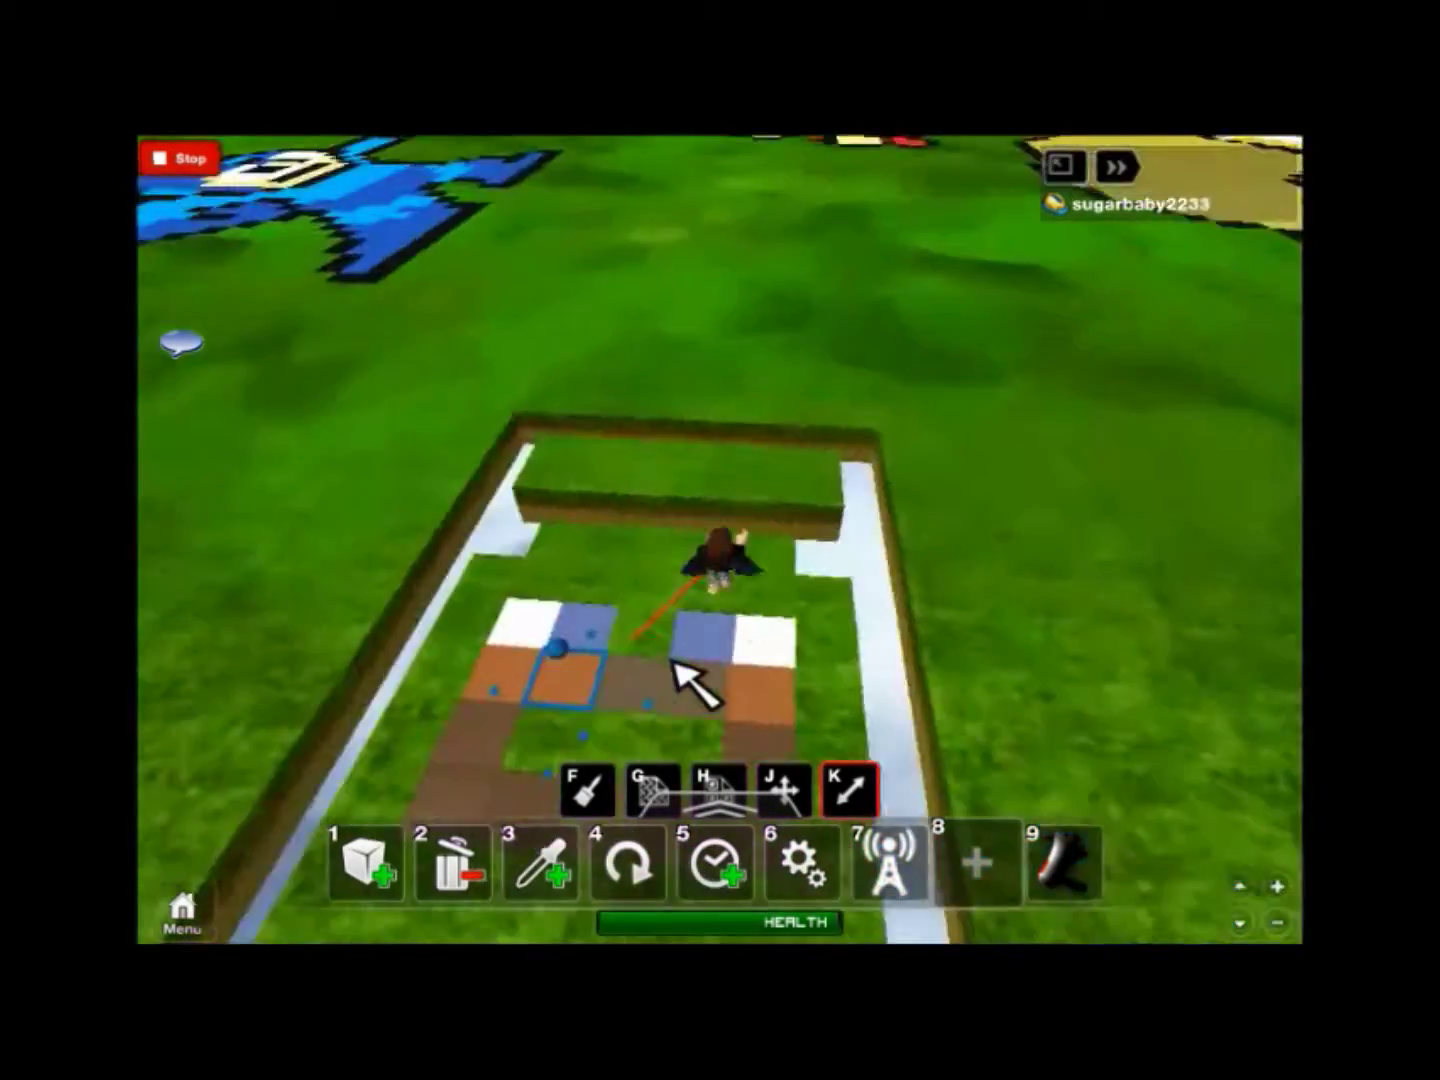
key("j")
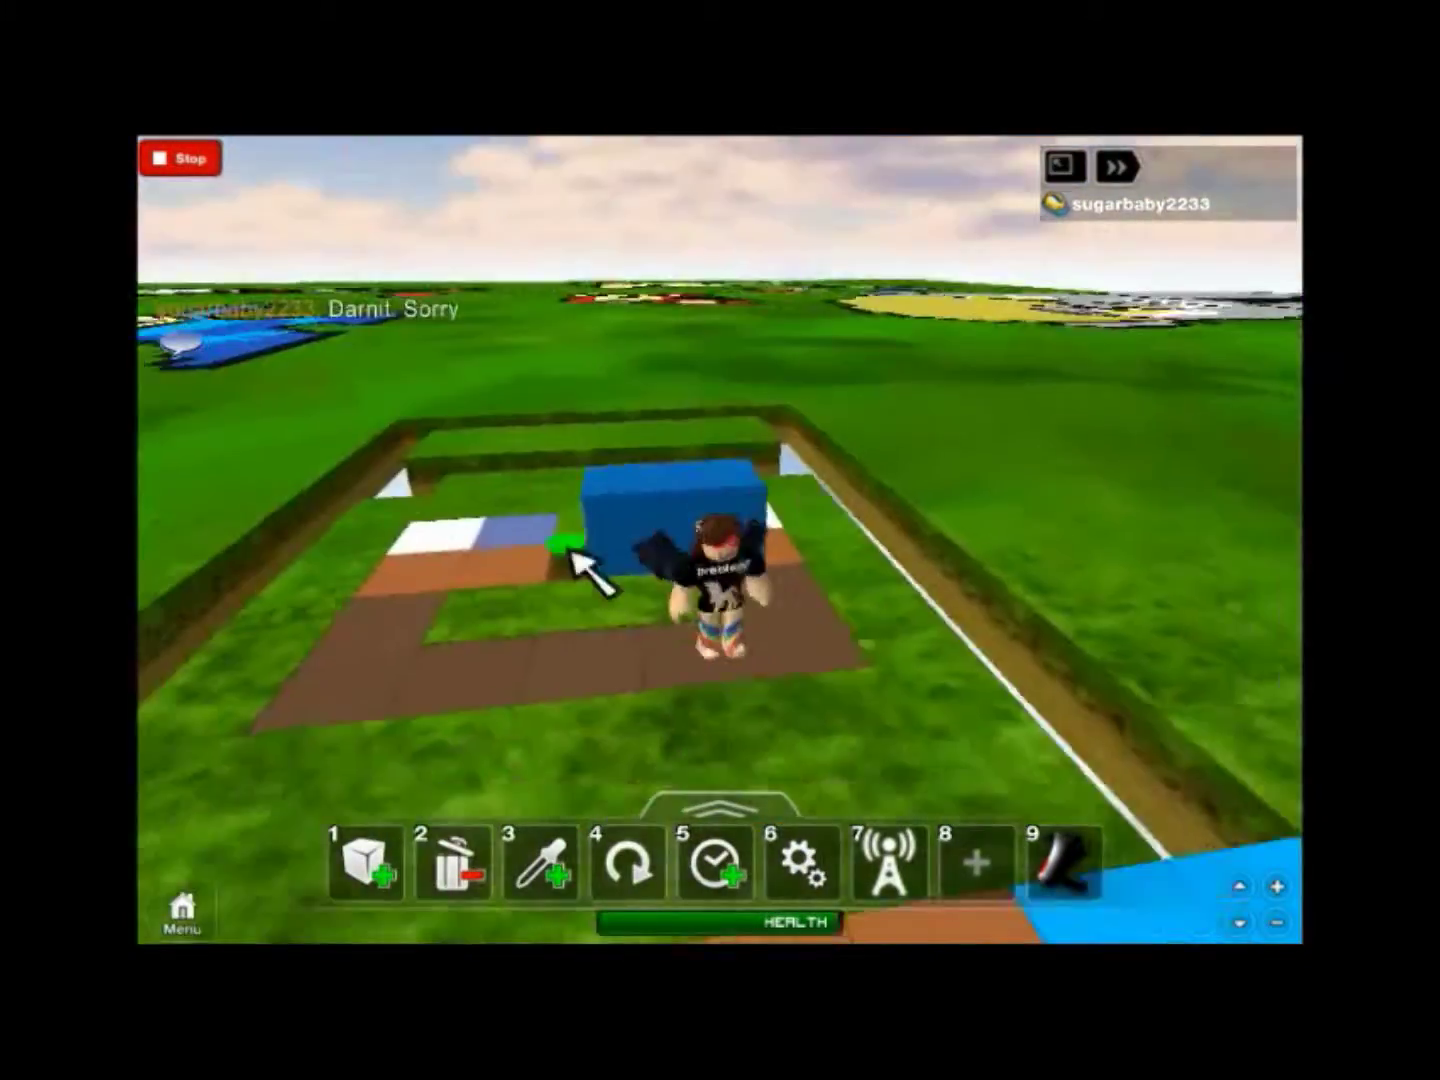
Clone the brown brick and lay skin bricks along the face's lower edge.
key("j")
key("2")
key("f")
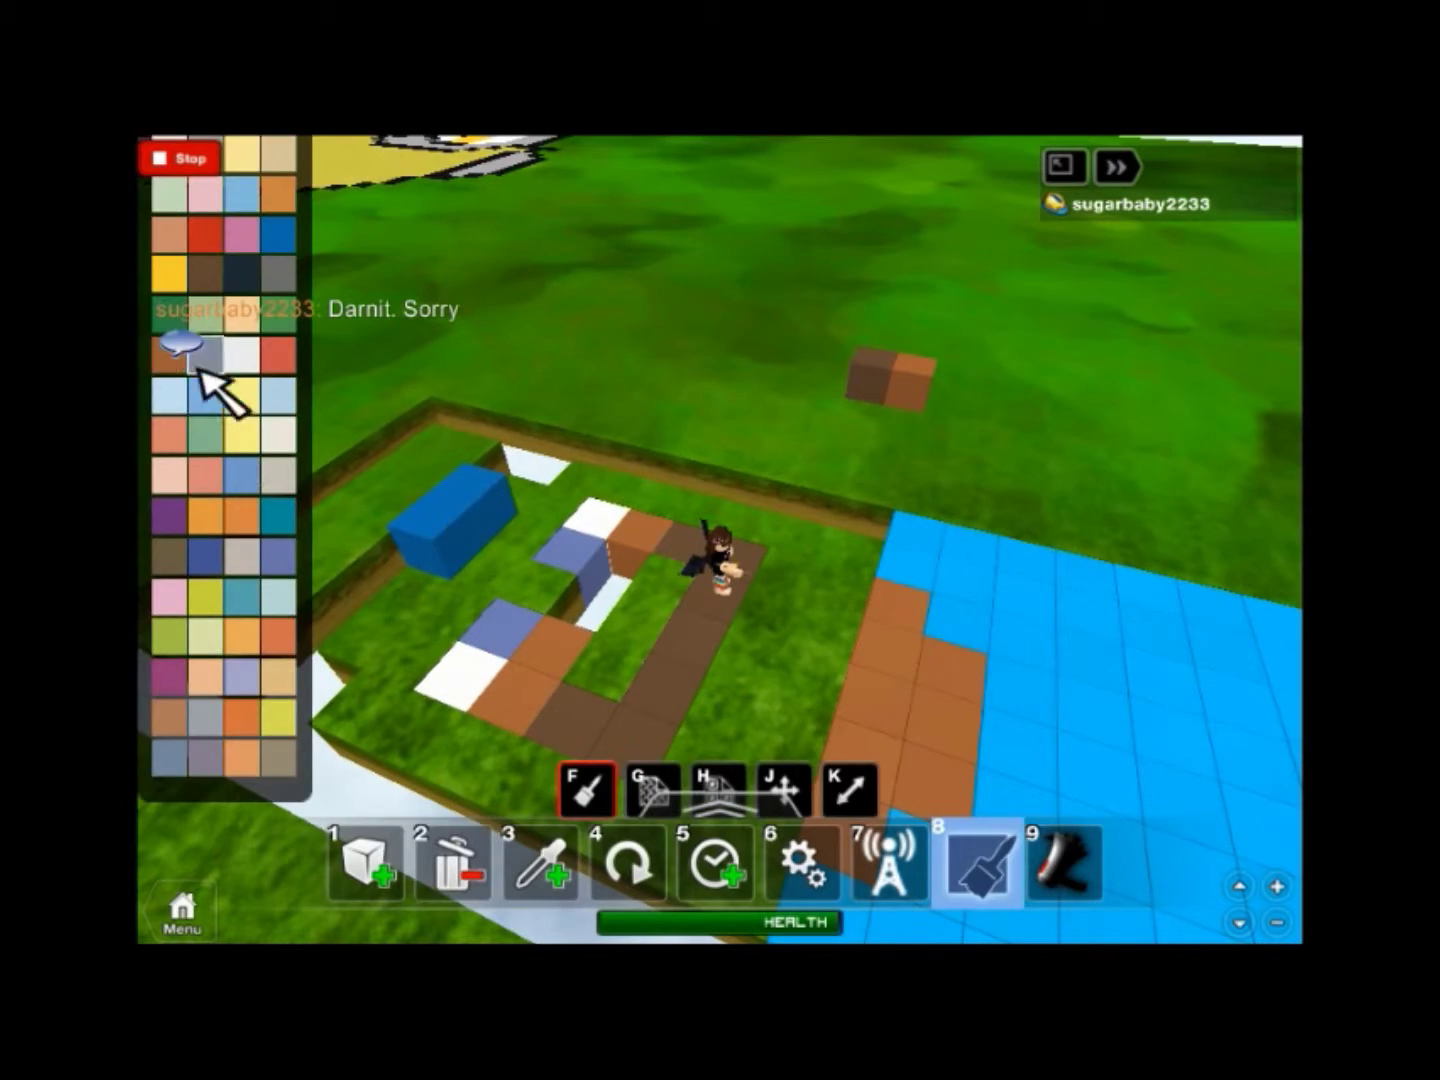
left_click(546, 871)
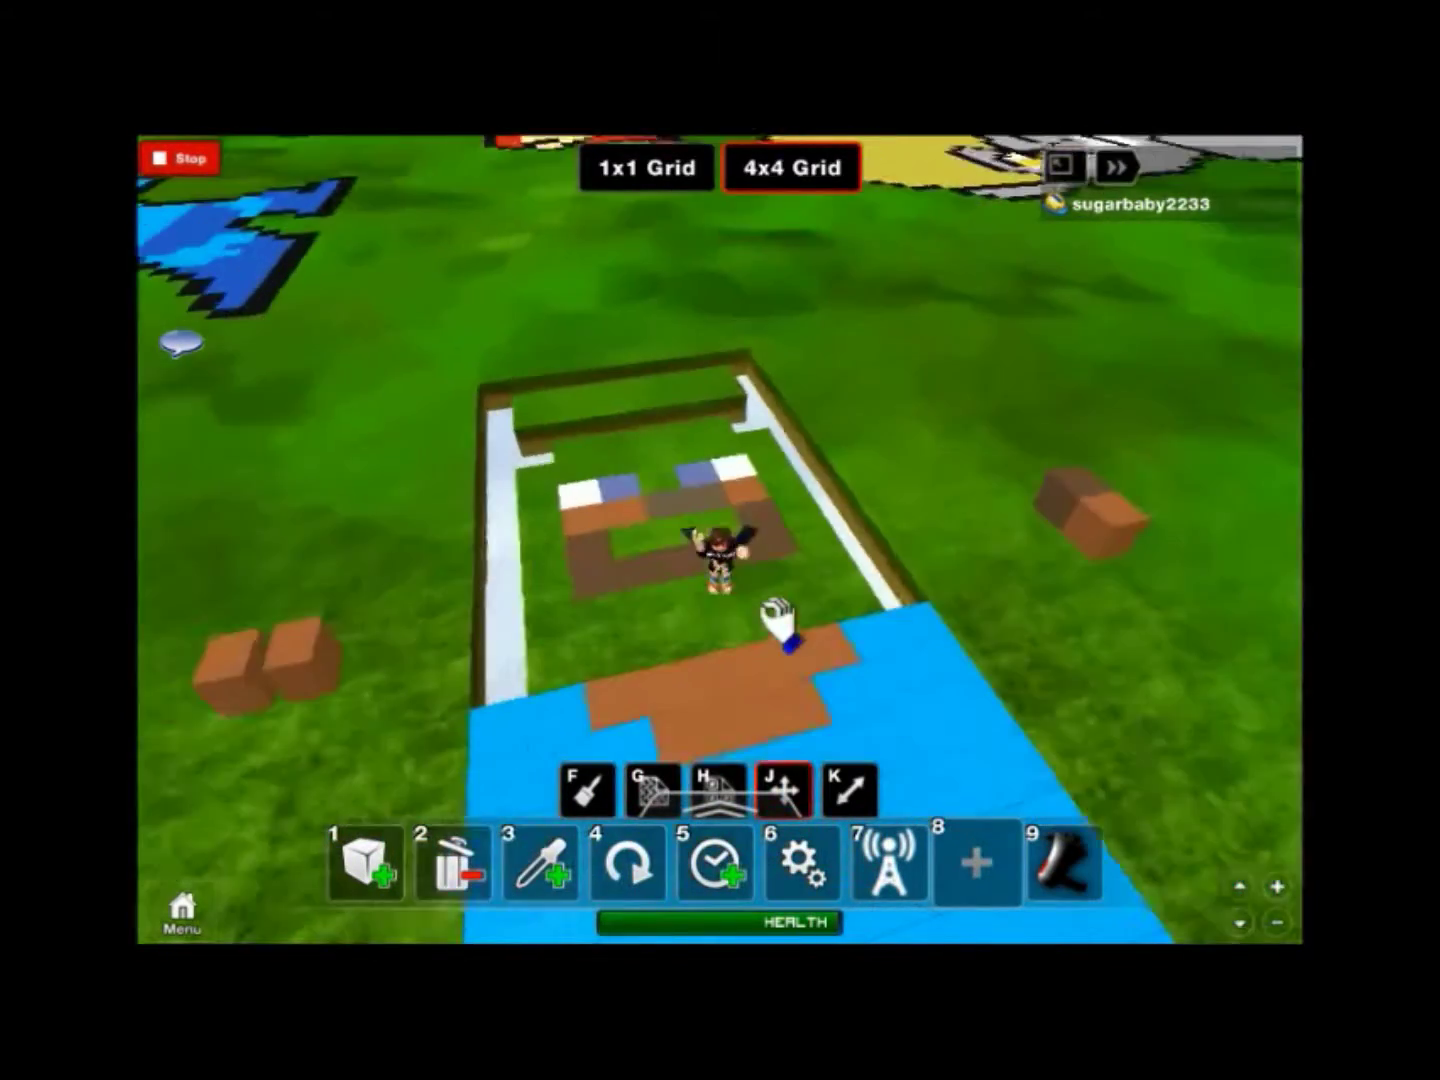
key("period")
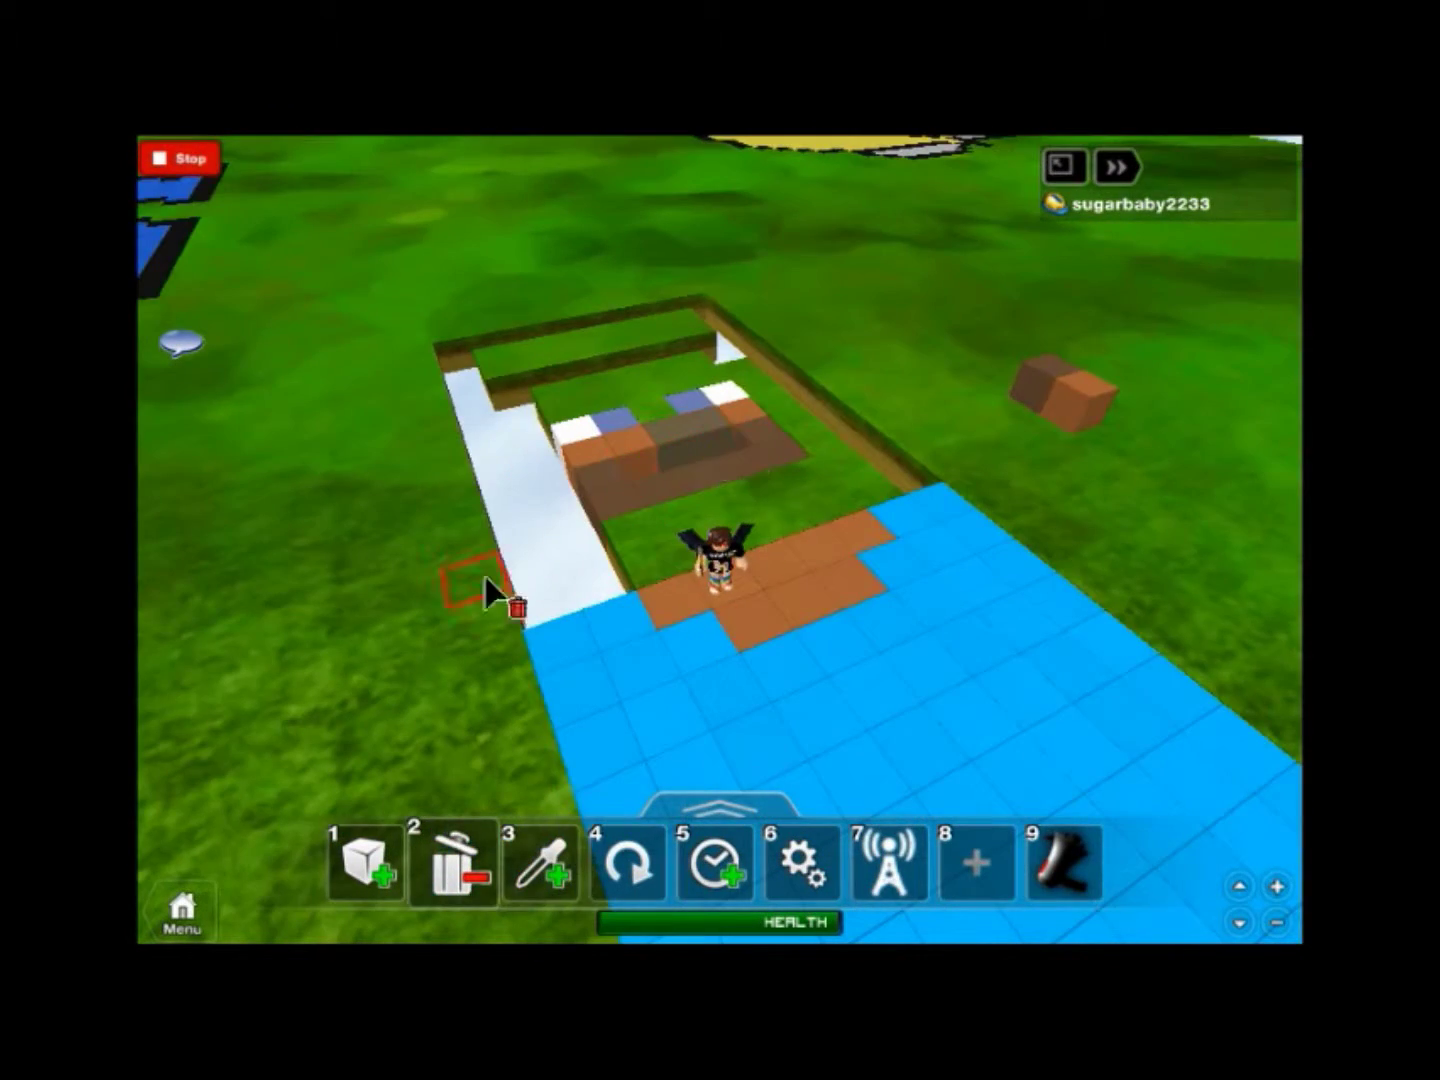
left_click(1083, 403)
left_click(585, 551)
key("period")
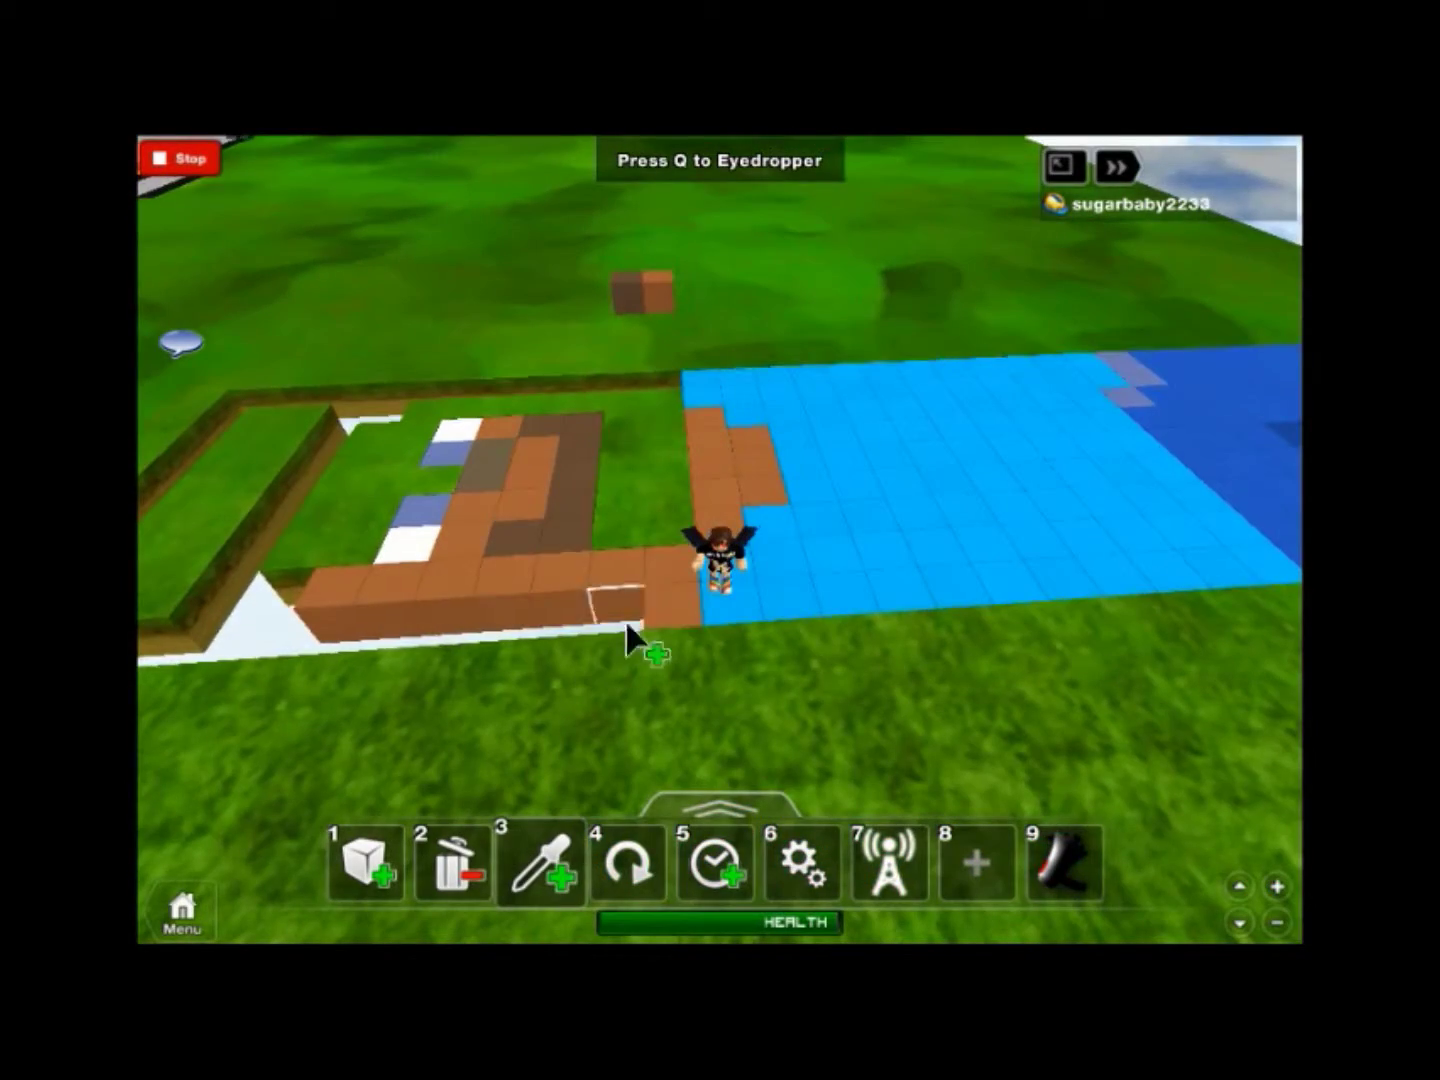
Remove the raised brown ridge and place a skin brick in the face.
key("2")
key("period")
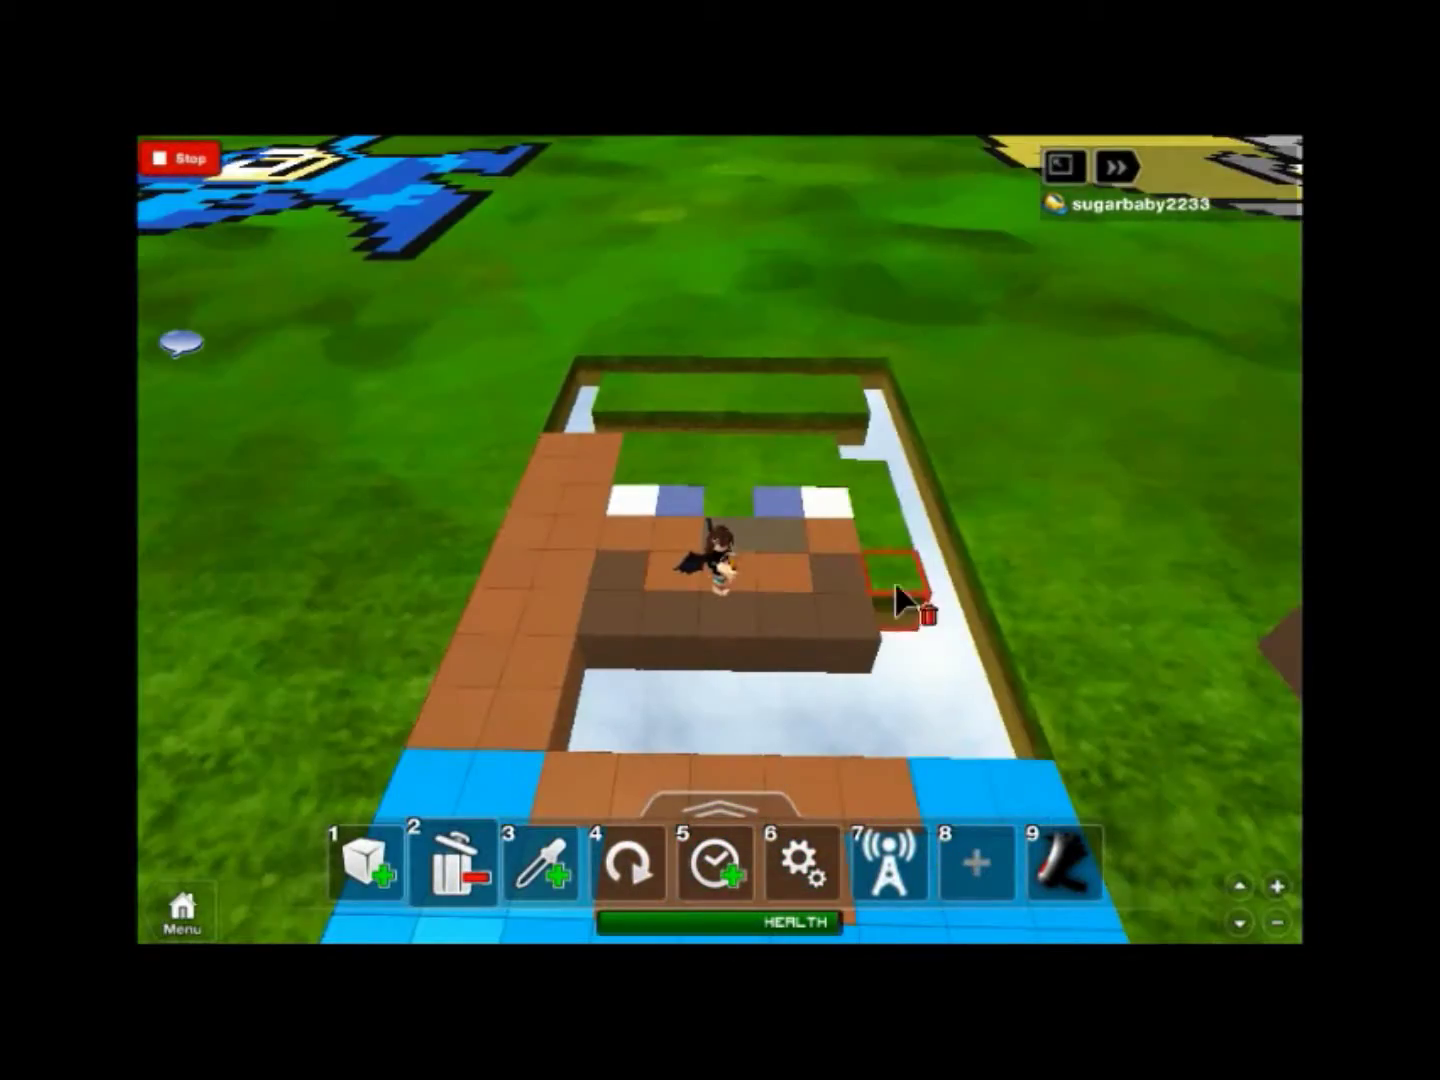
key("comma")
left_click(902, 559)
key("3")
left_click(756, 478)
left_click(650, 478)
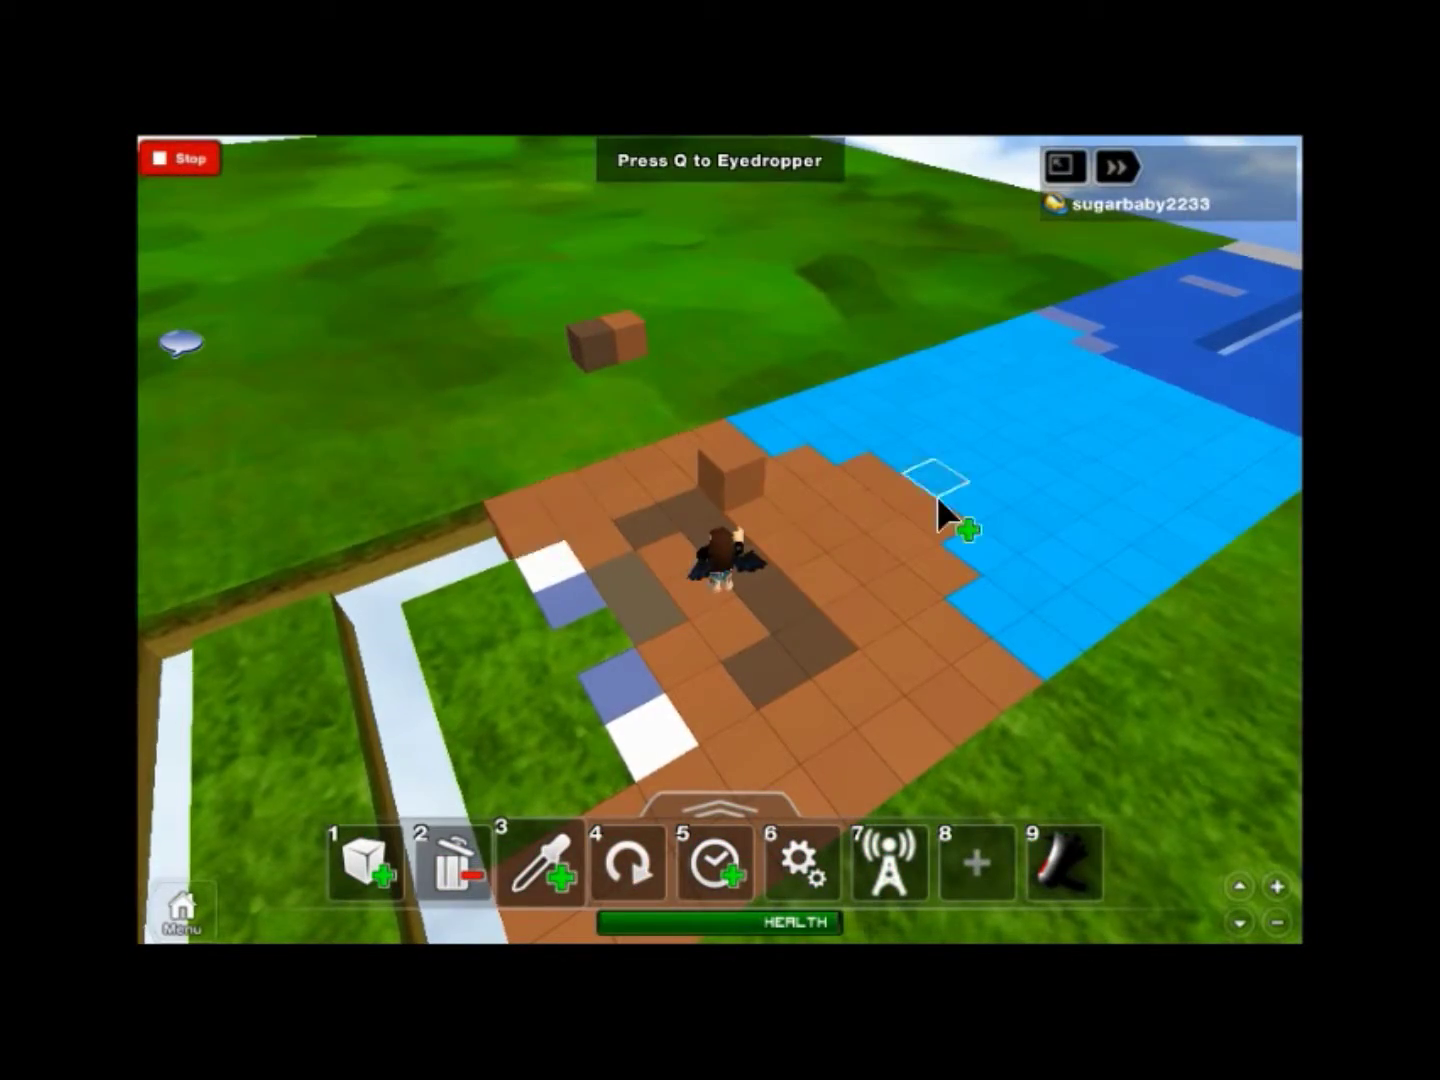
key("comma")
key("period")
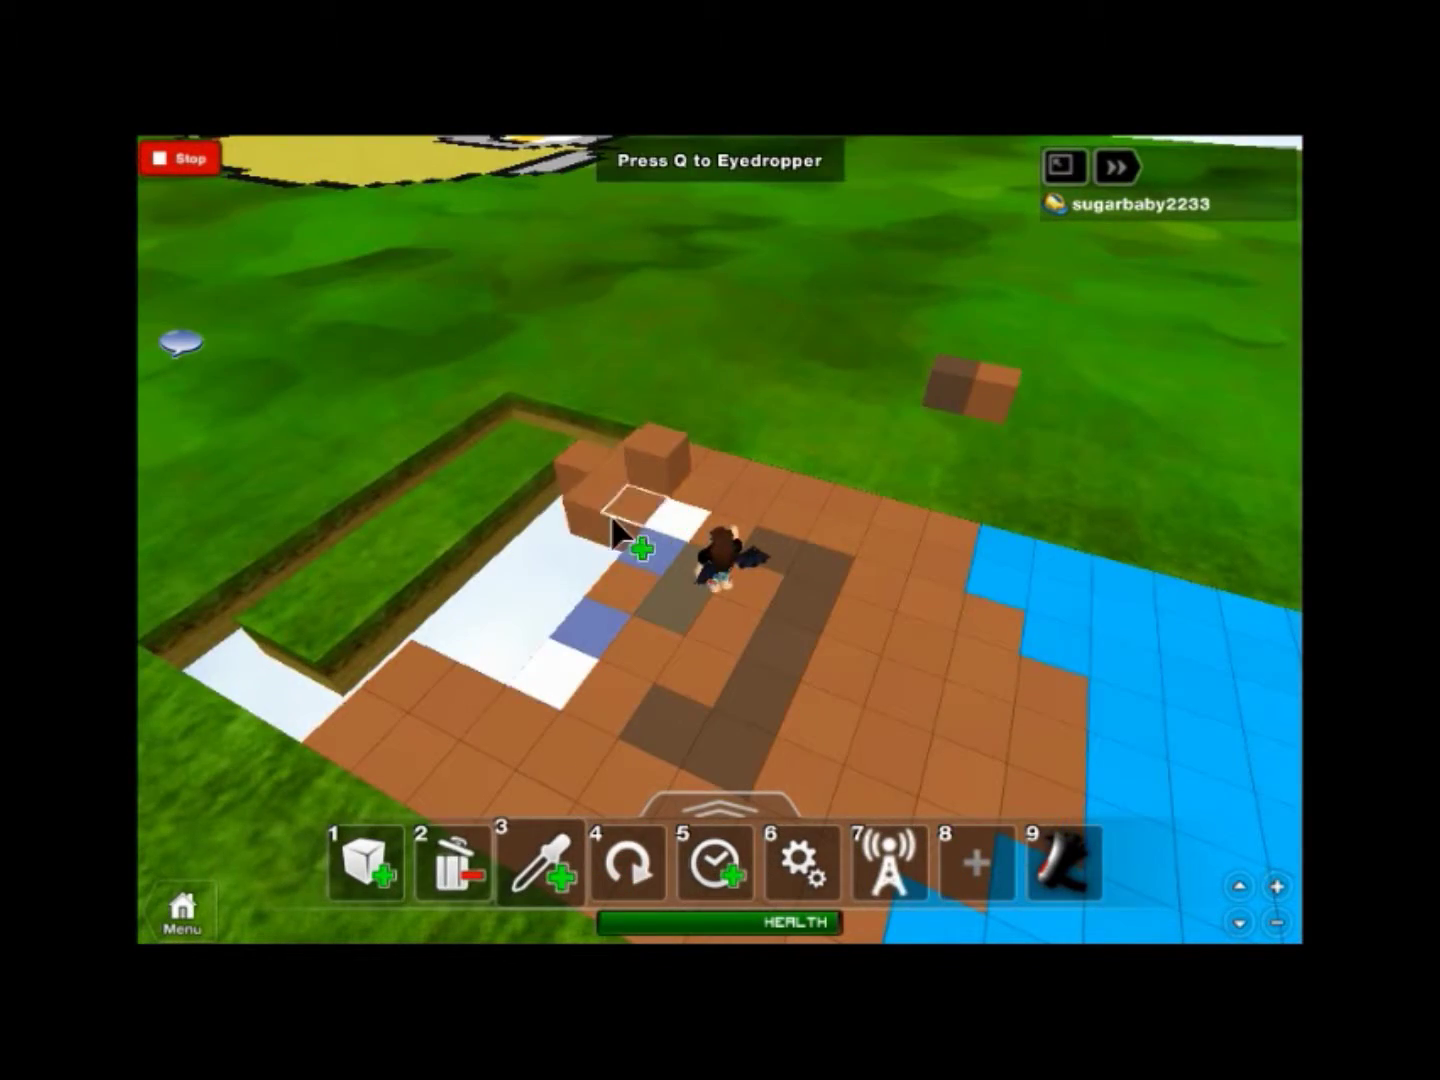
Cycle through the Delete, Paint and Clone tools while orbiting around the face.
key("2")
key("comma")
key("comma")
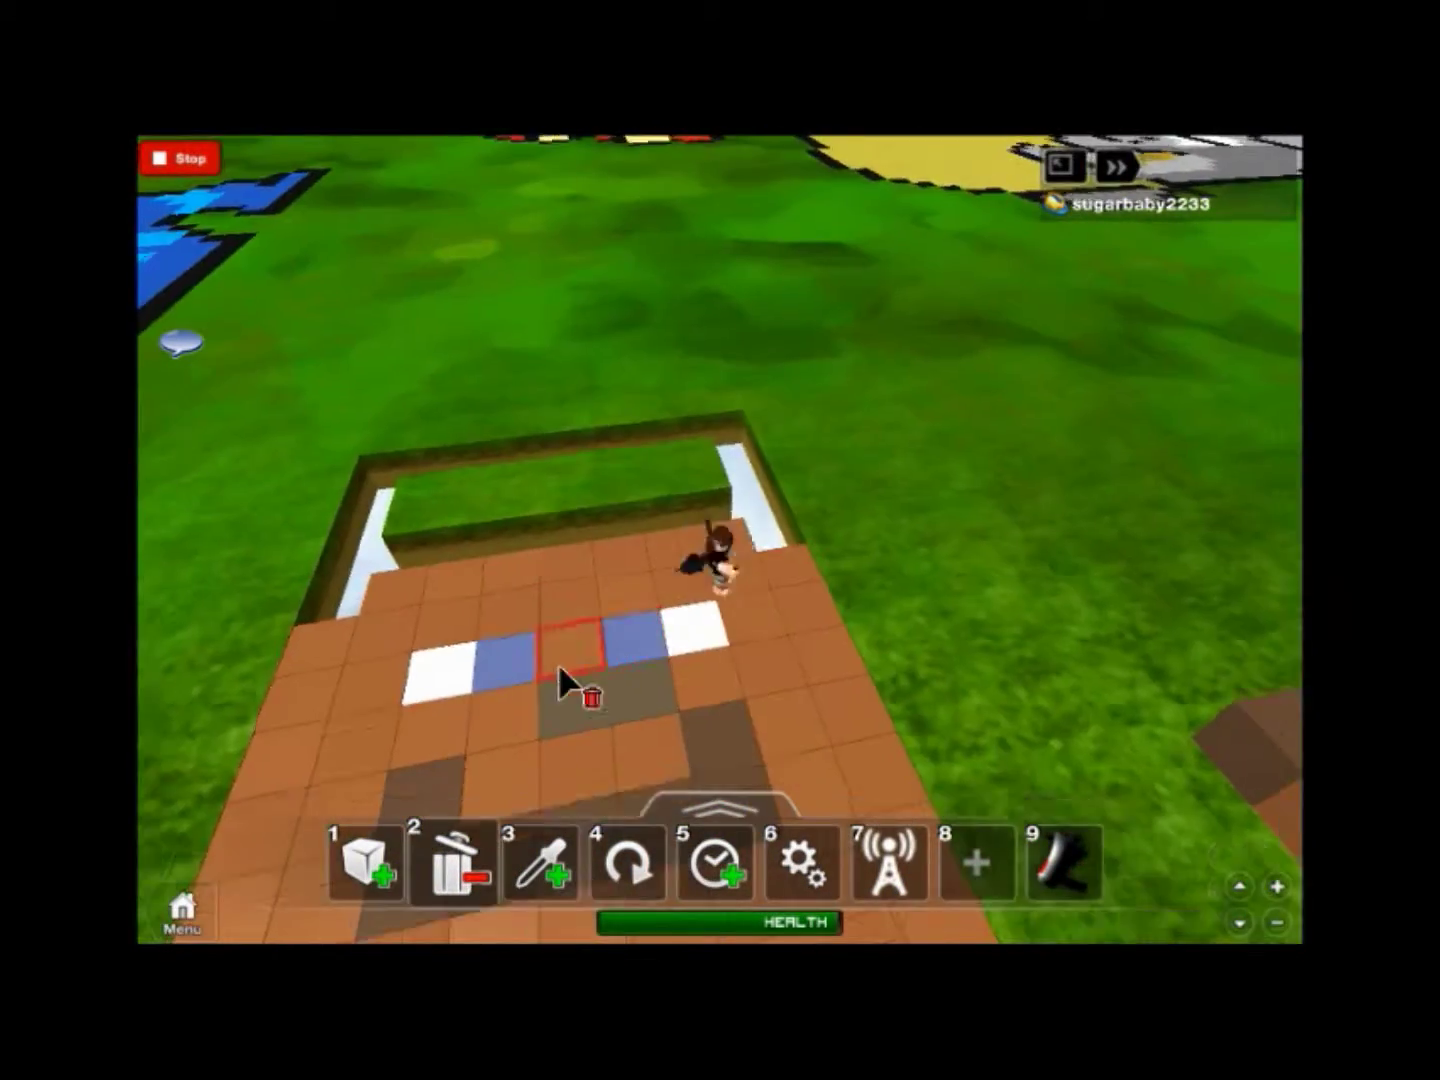
key("comma")
key("8")
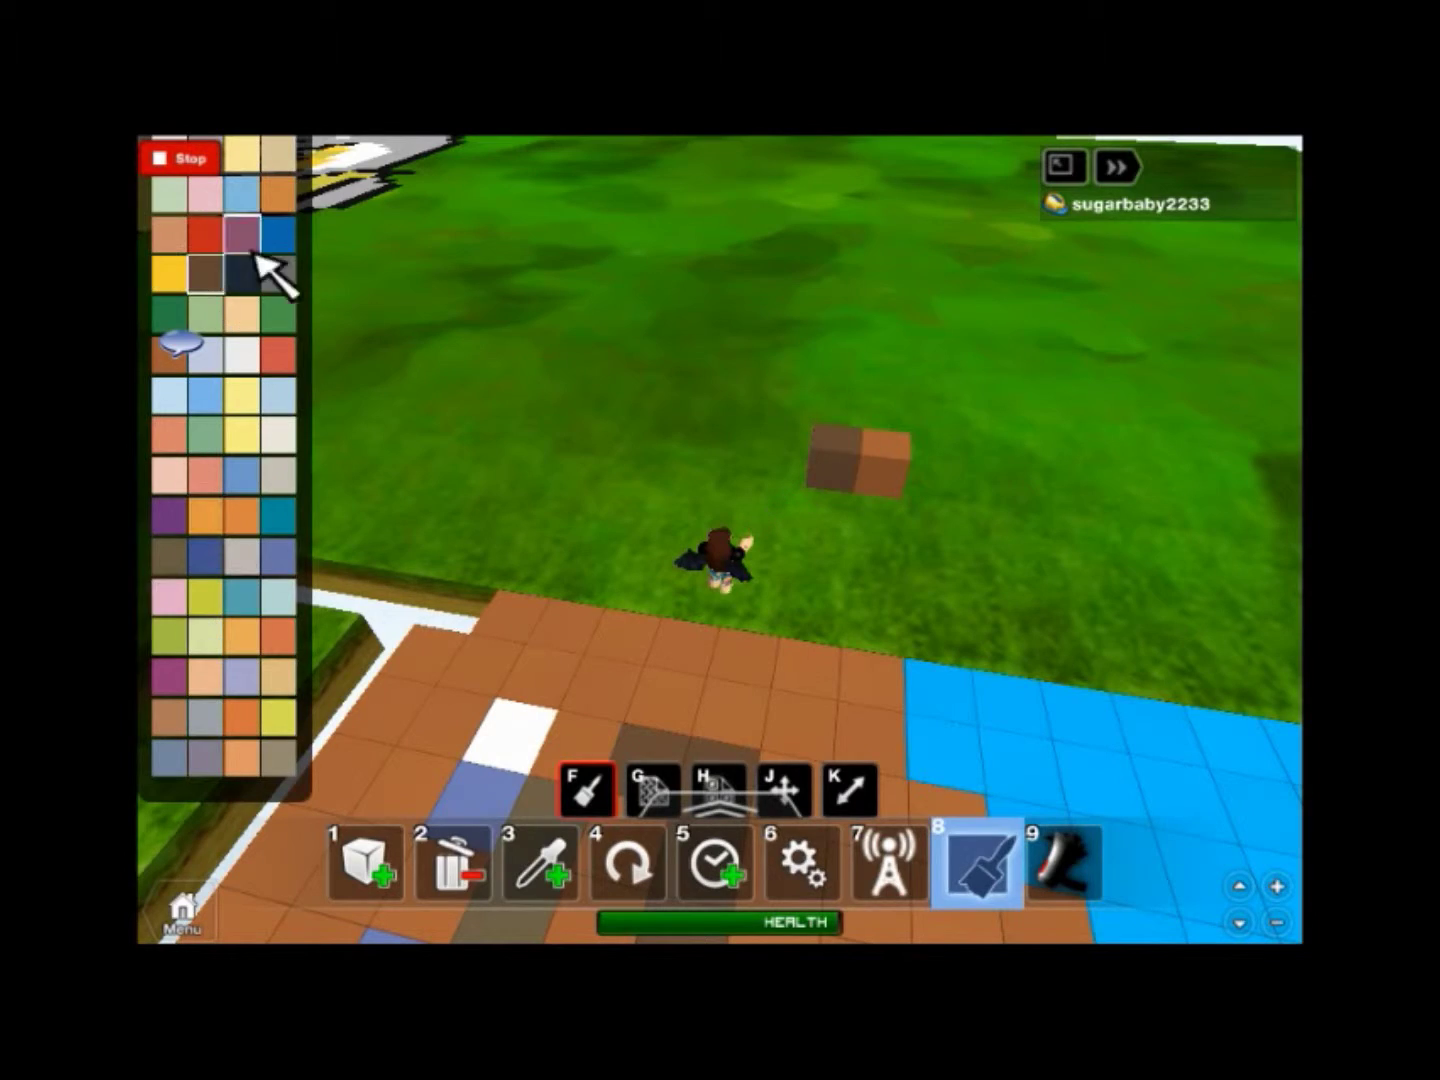
key("3")
key("comma")
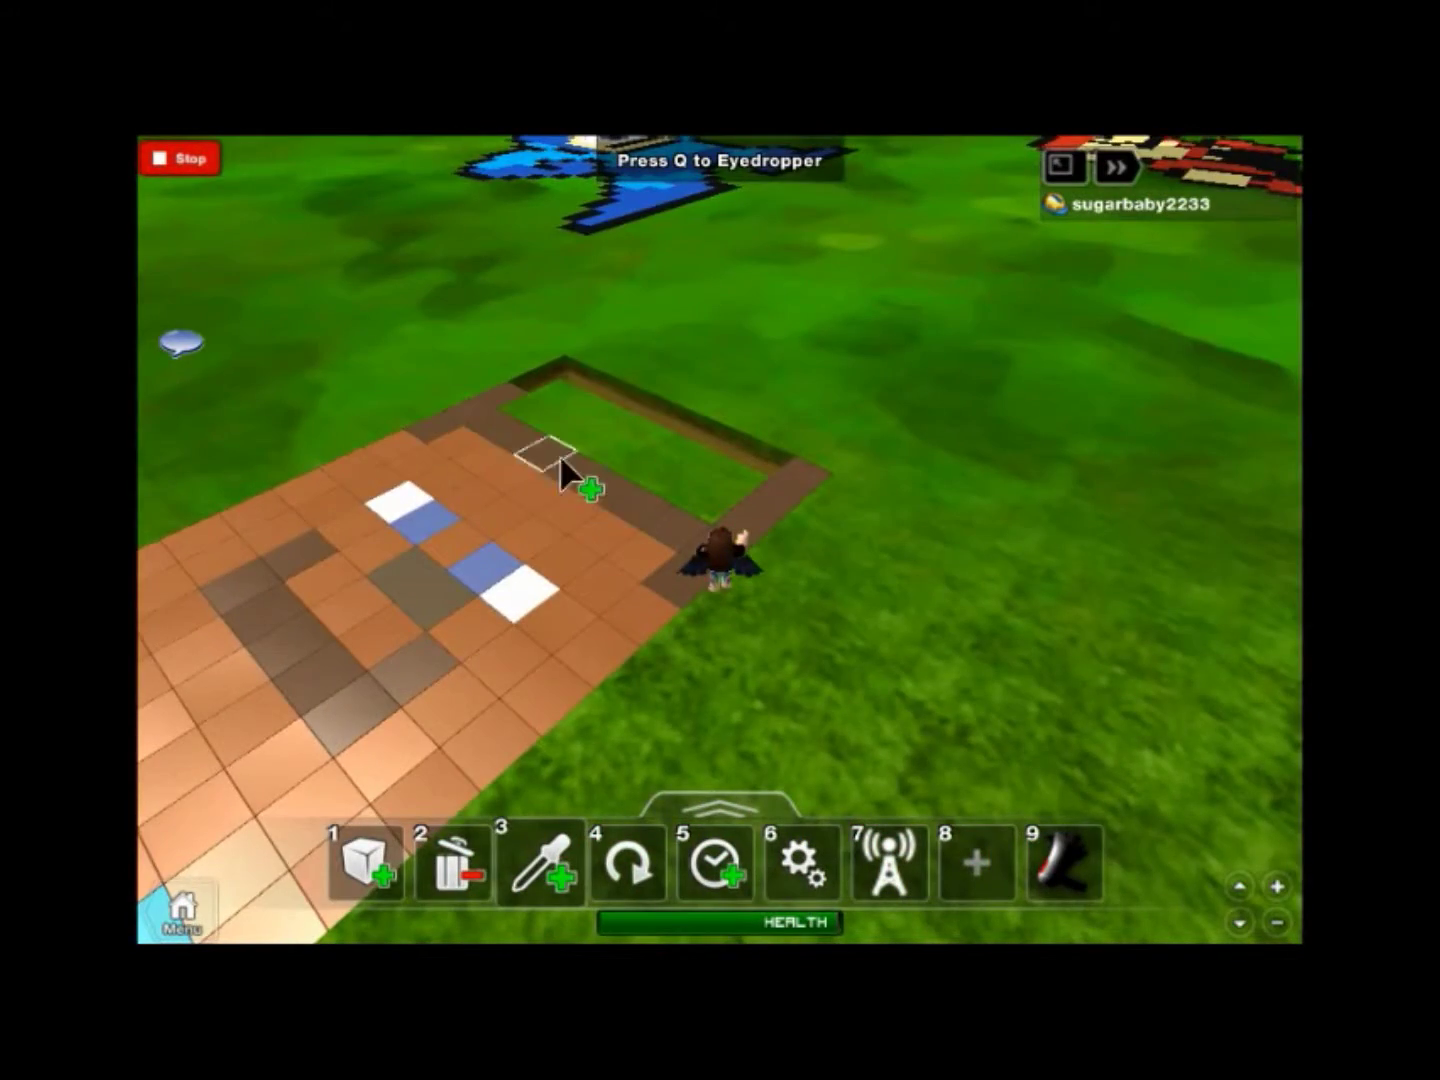
key("comma")
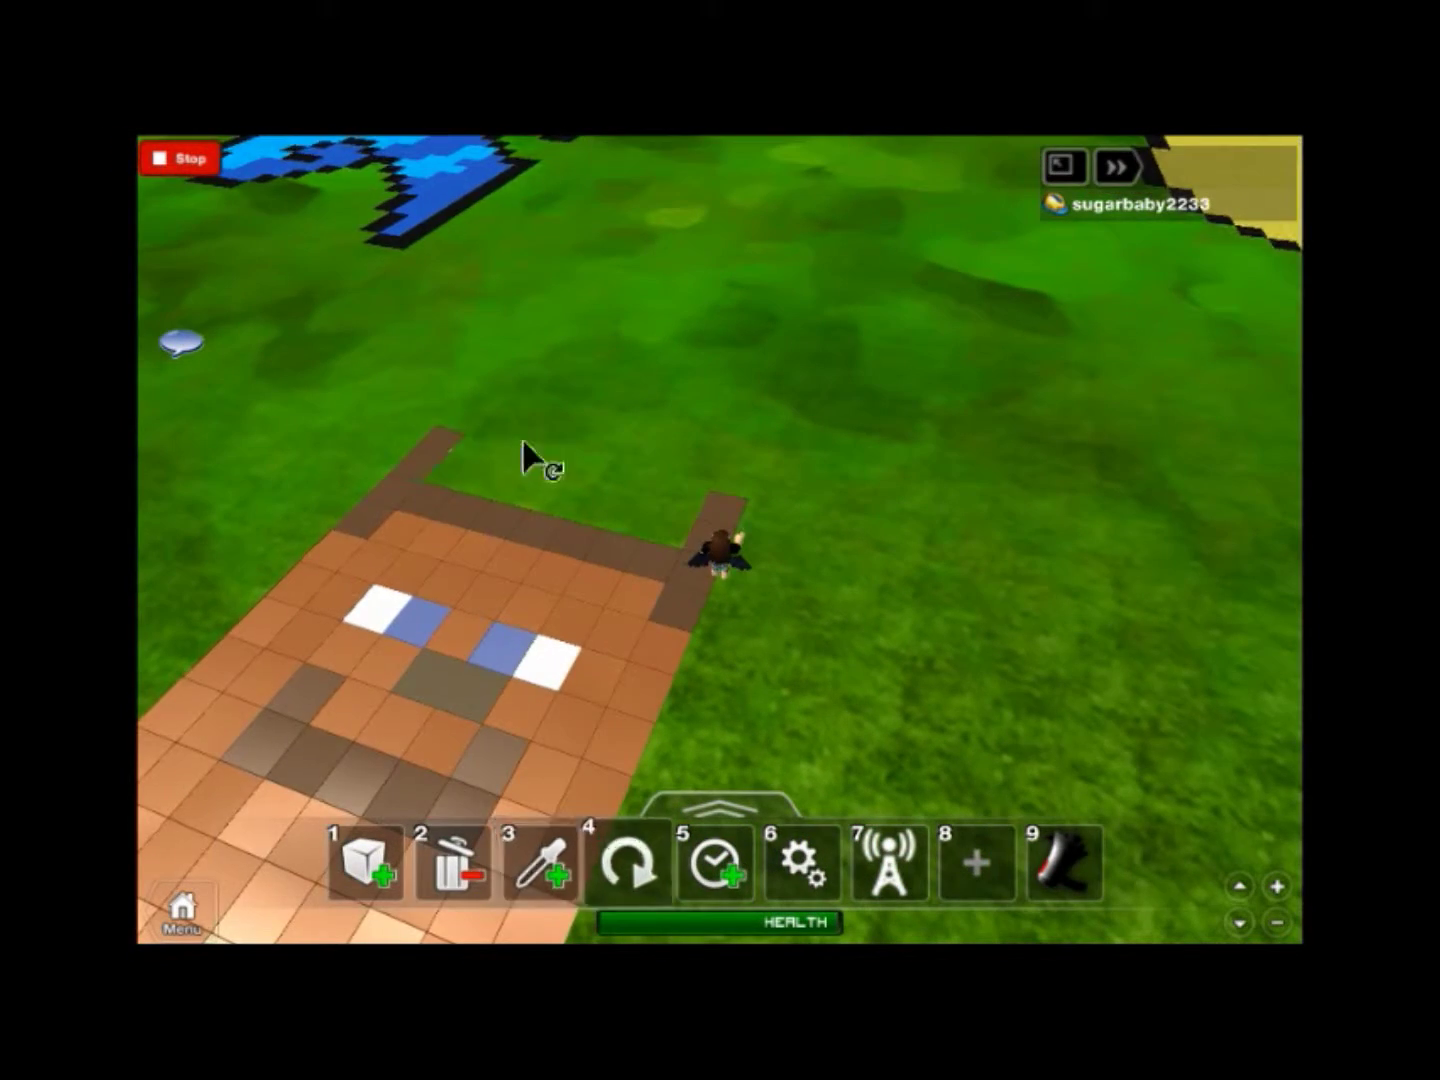
Clear stray bricks from the face's top row, leaving the dark brown hair border.
key("2")
left_click(563, 461)
left_click(630, 523)
key("3")
key("comma")
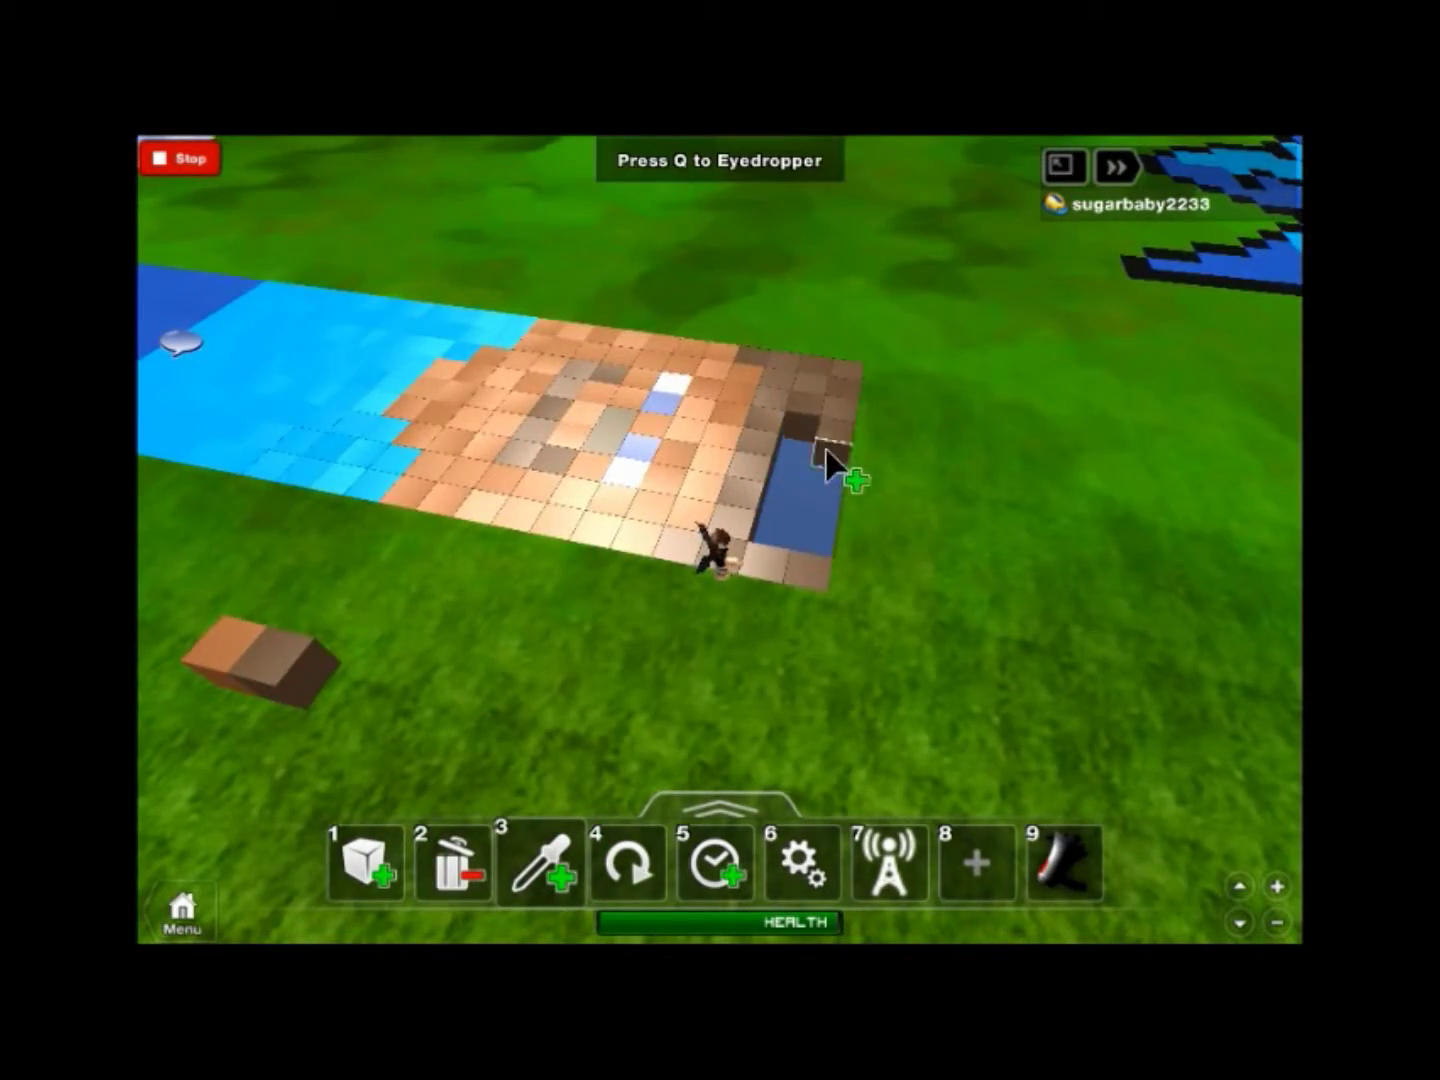
key("comma")
key("comma")
key("comma")
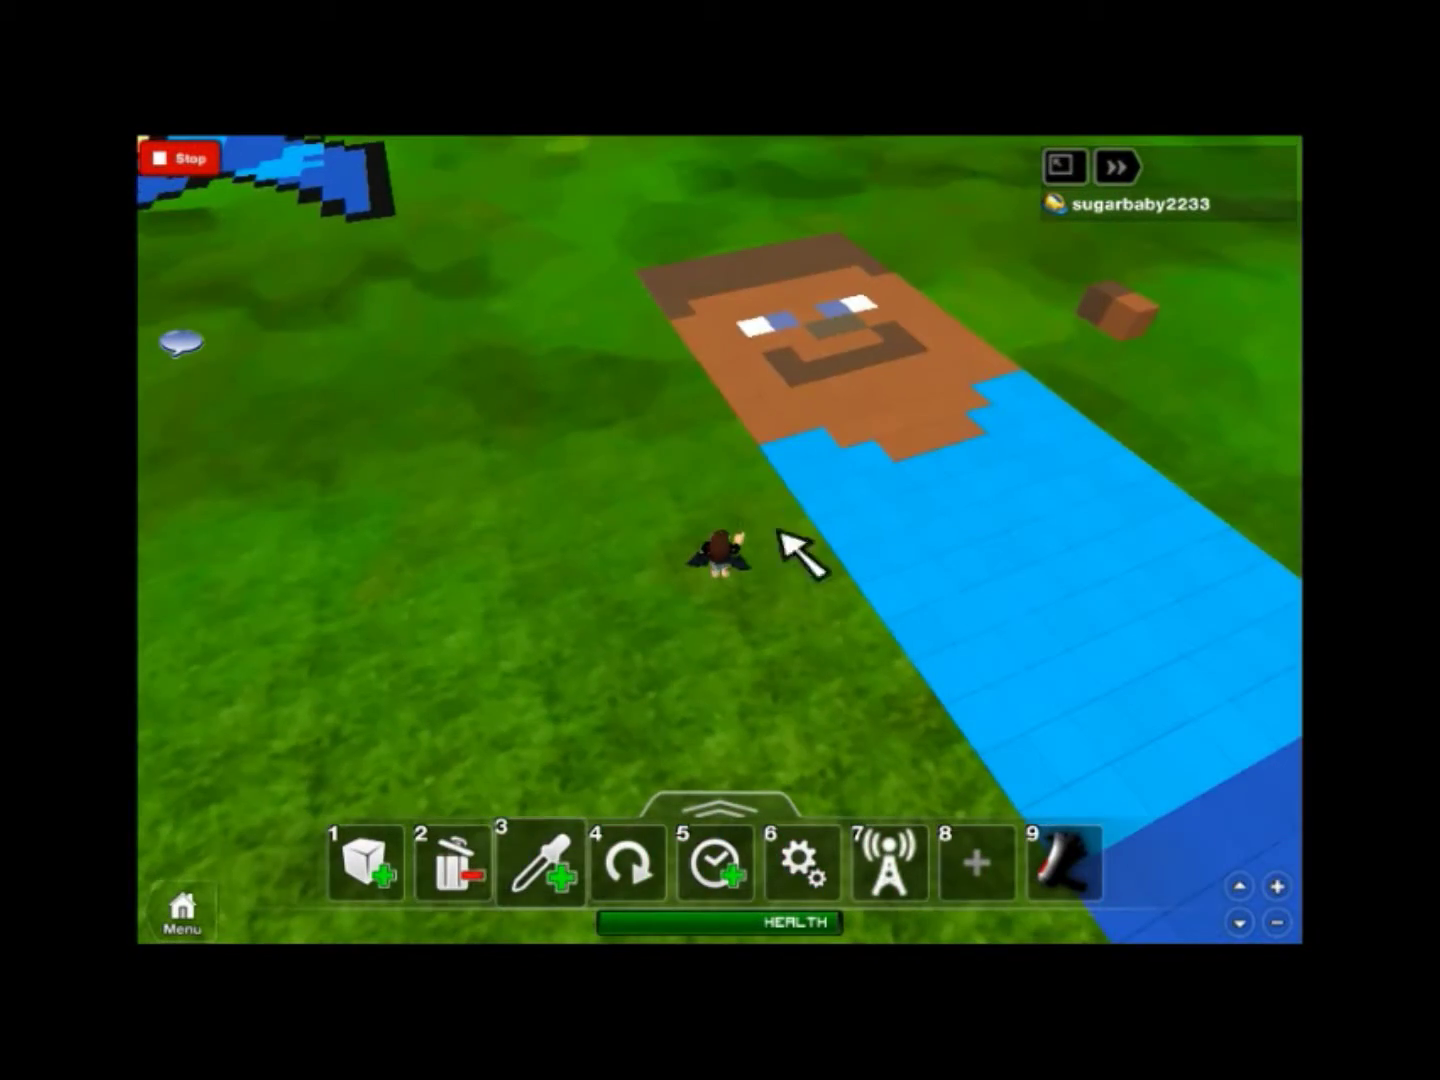
Delete the grass on the left and right of the blue shirt.
key("2")
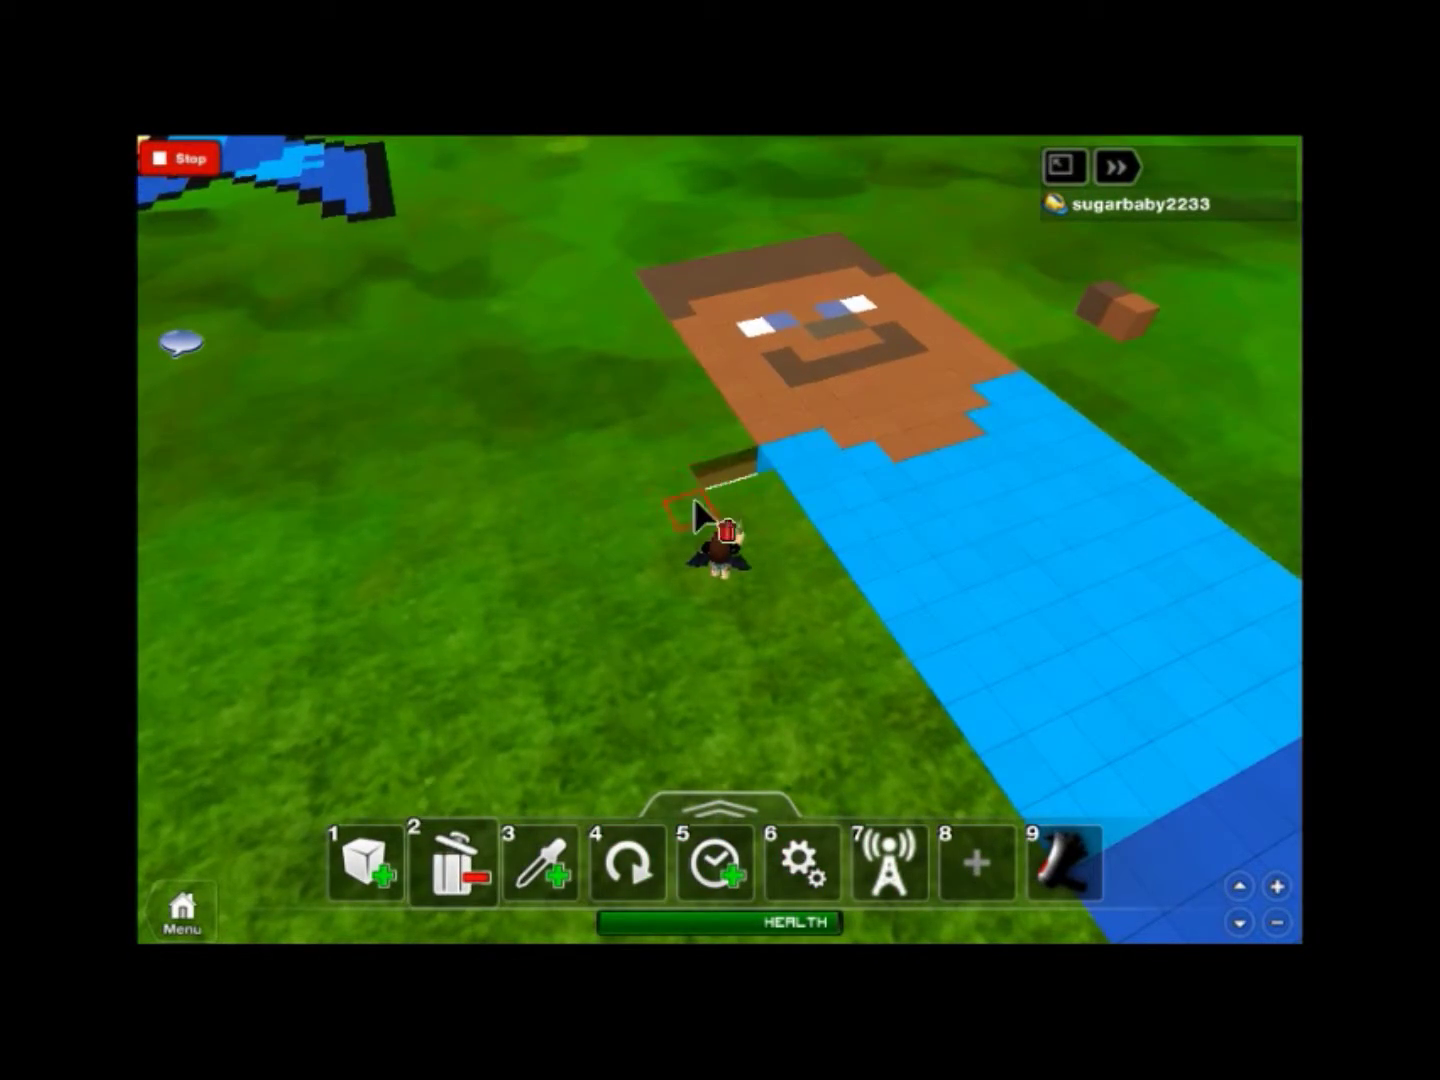
key("comma")
key("period")
key("period")
left_click(657, 513)
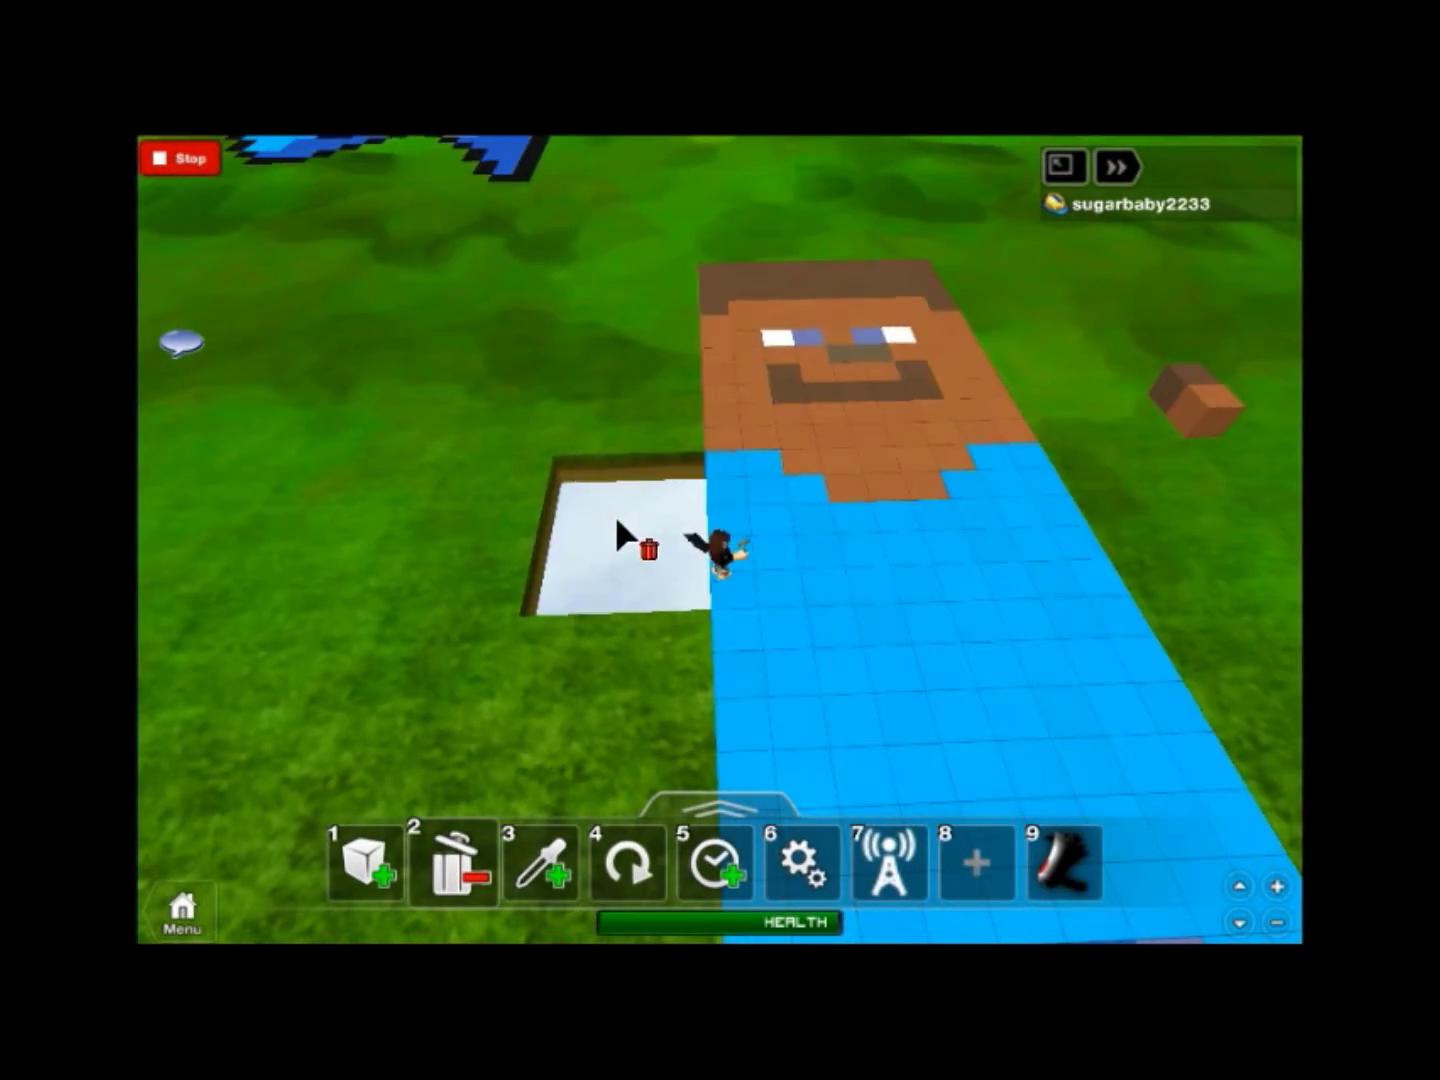
key("comma")
left_click(976, 647)
left_click(872, 602)
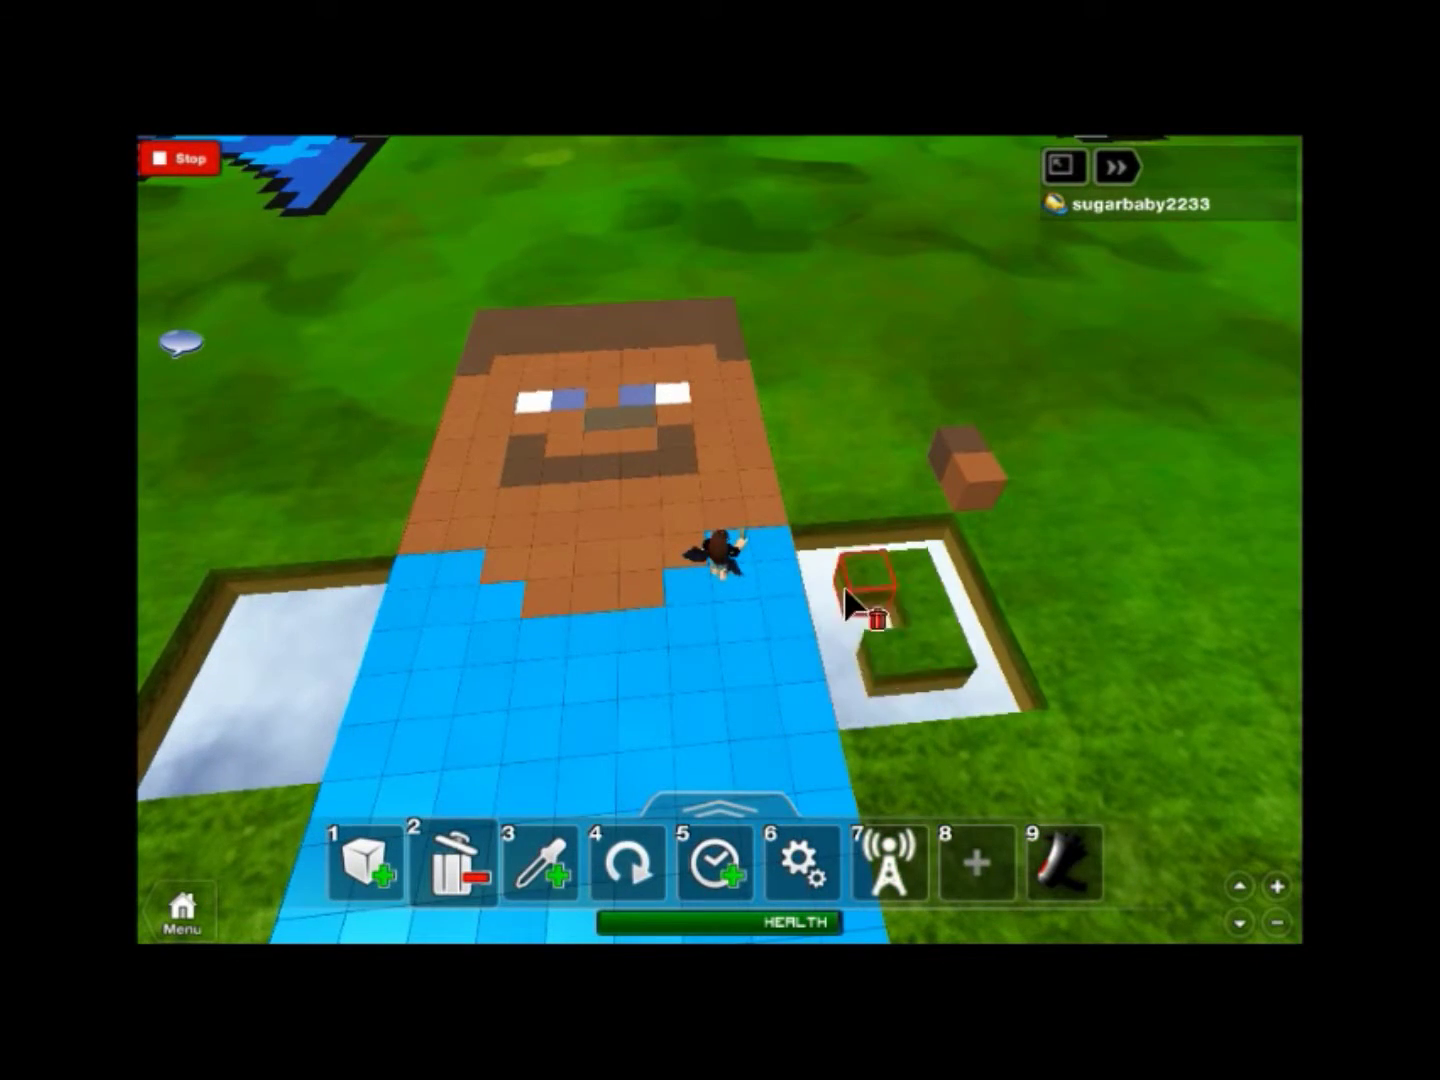
Fill both cleared pits with blue shoulder bricks.
key("3")
left_click(338, 675)
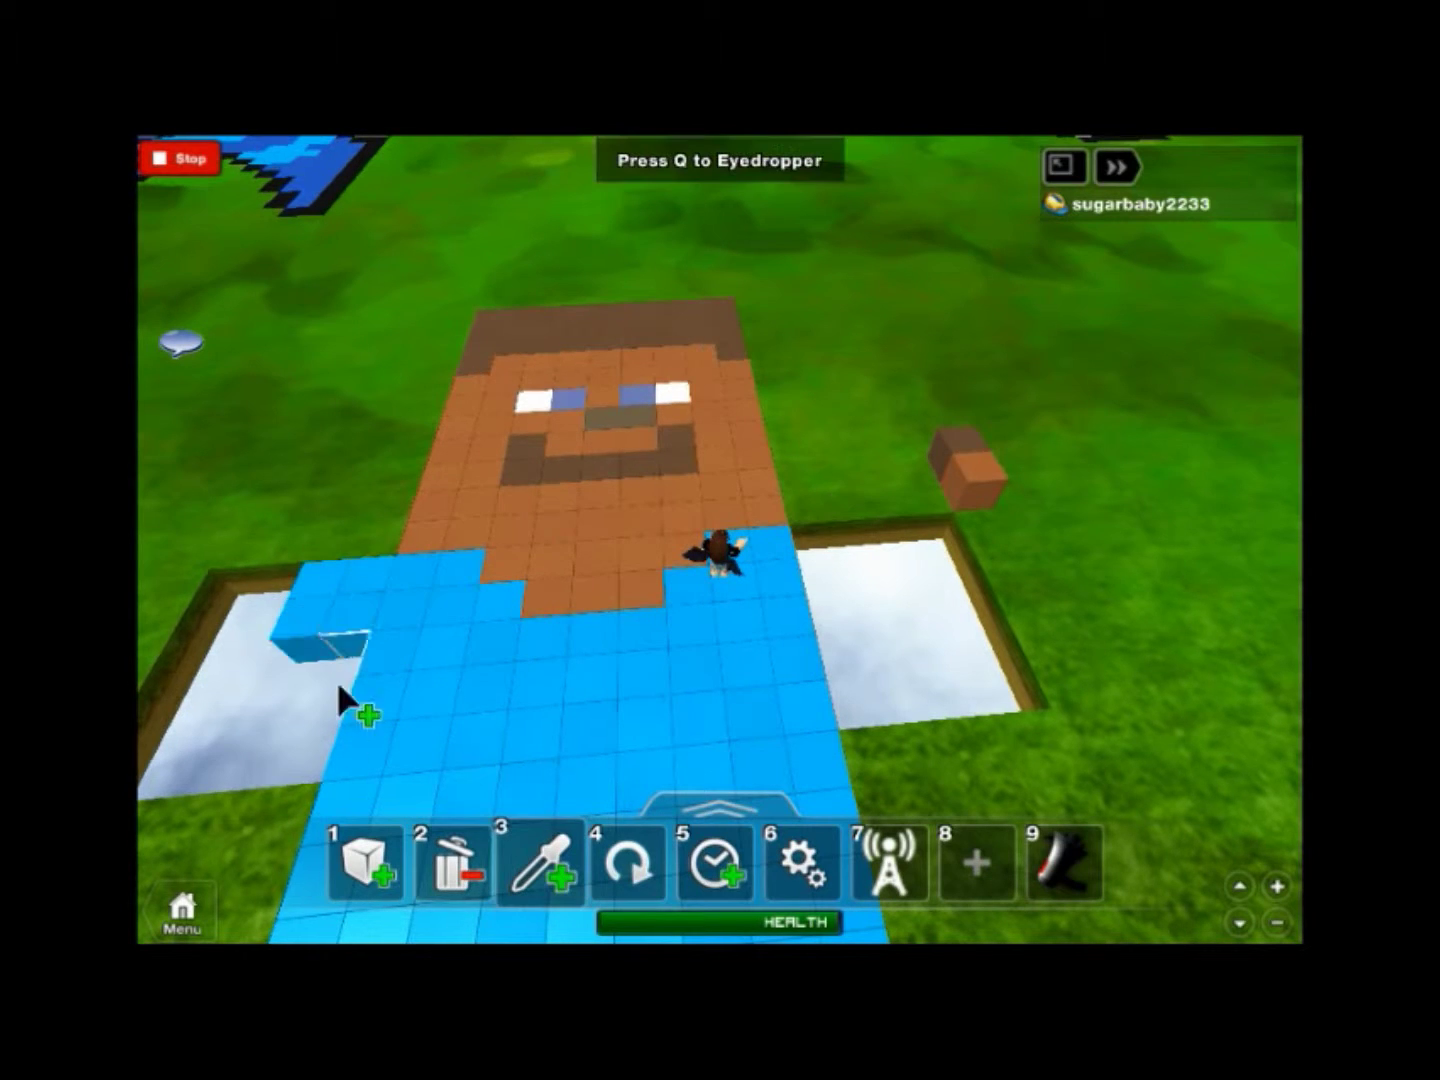
left_click(261, 720)
left_click(202, 652)
left_click(901, 518)
left_click(990, 630)
left_click(939, 692)
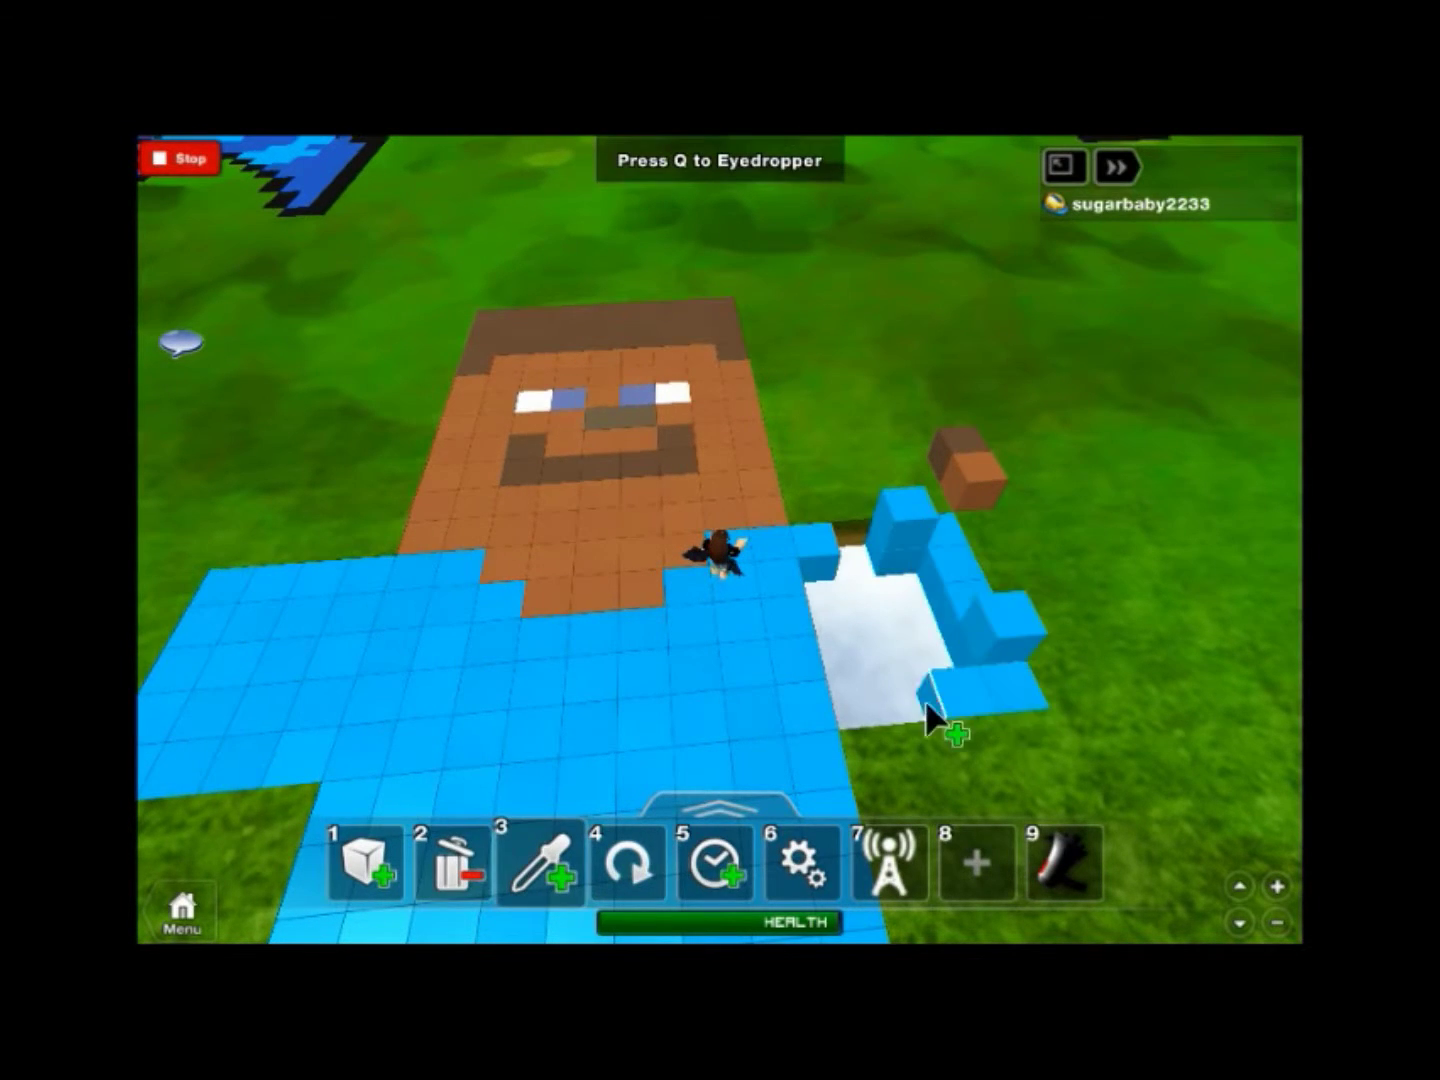
key("2")
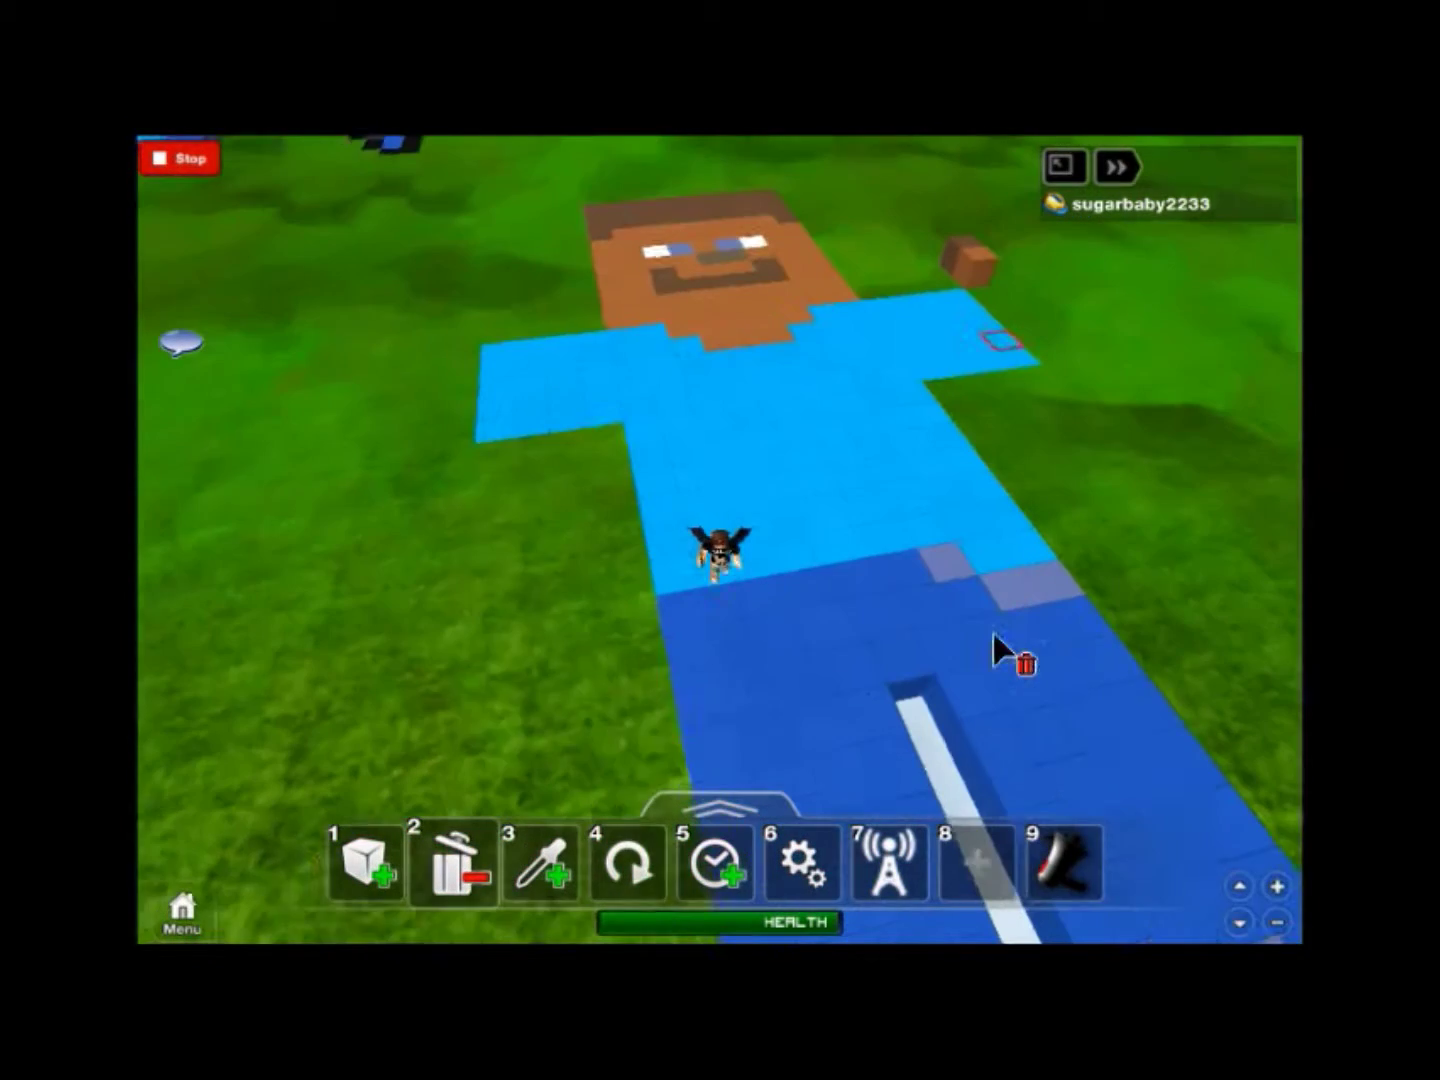
Clear grass under both shoulders and fill the right arm's gaps with brown bricks.
left_click(499, 630)
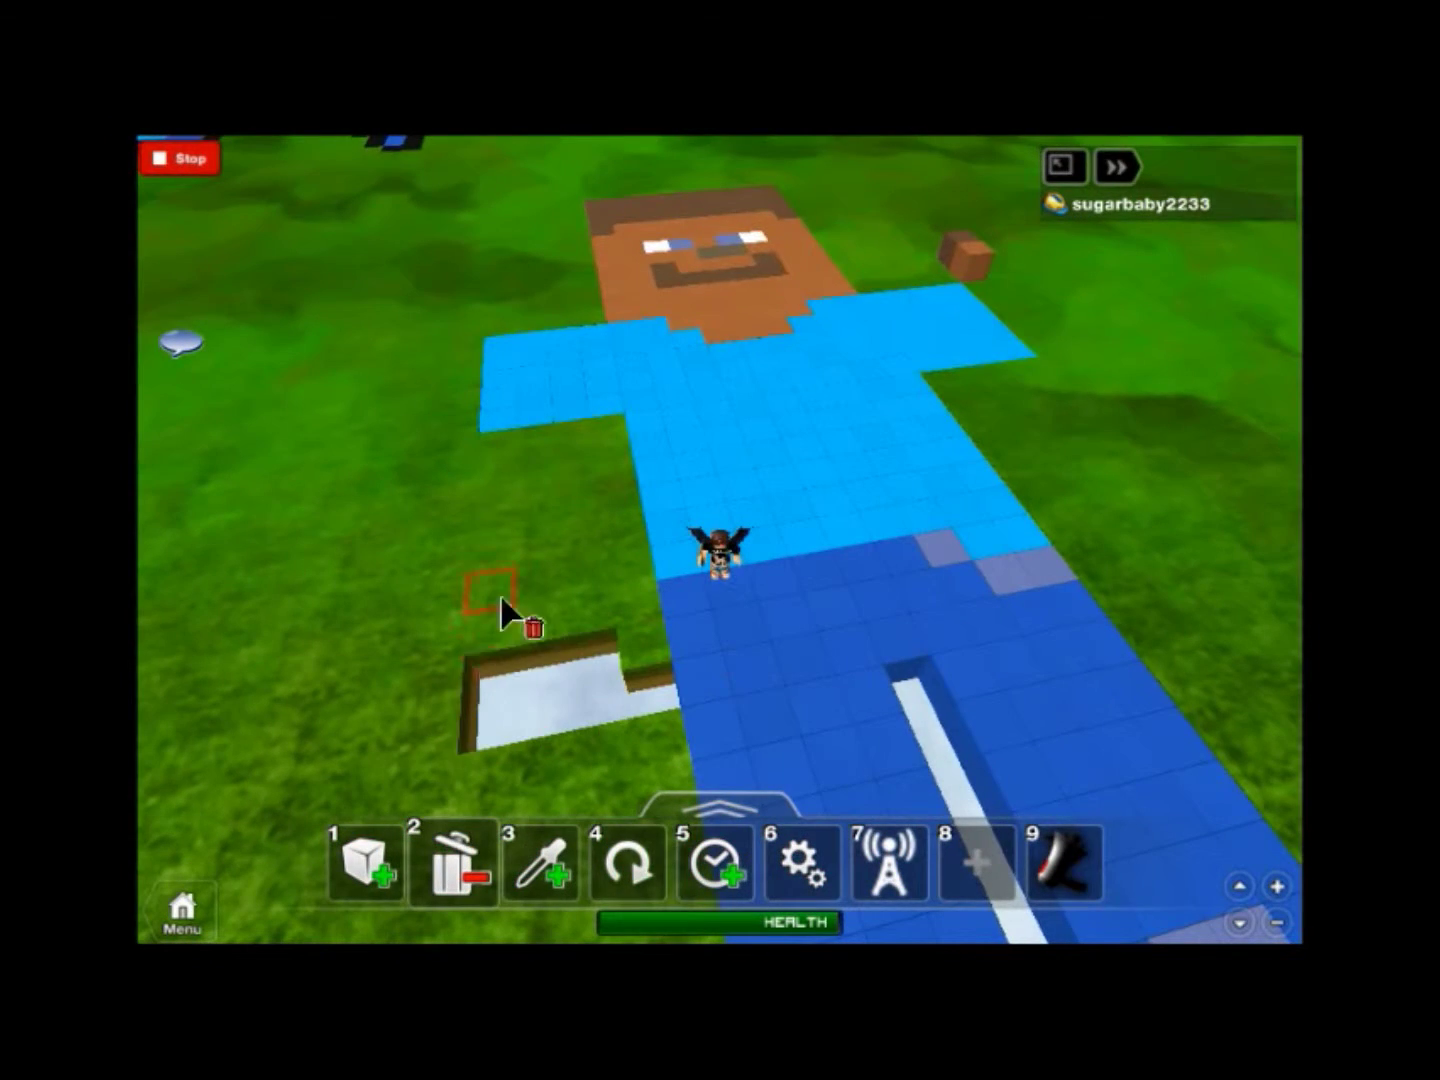
left_click(506, 562)
left_click(609, 536)
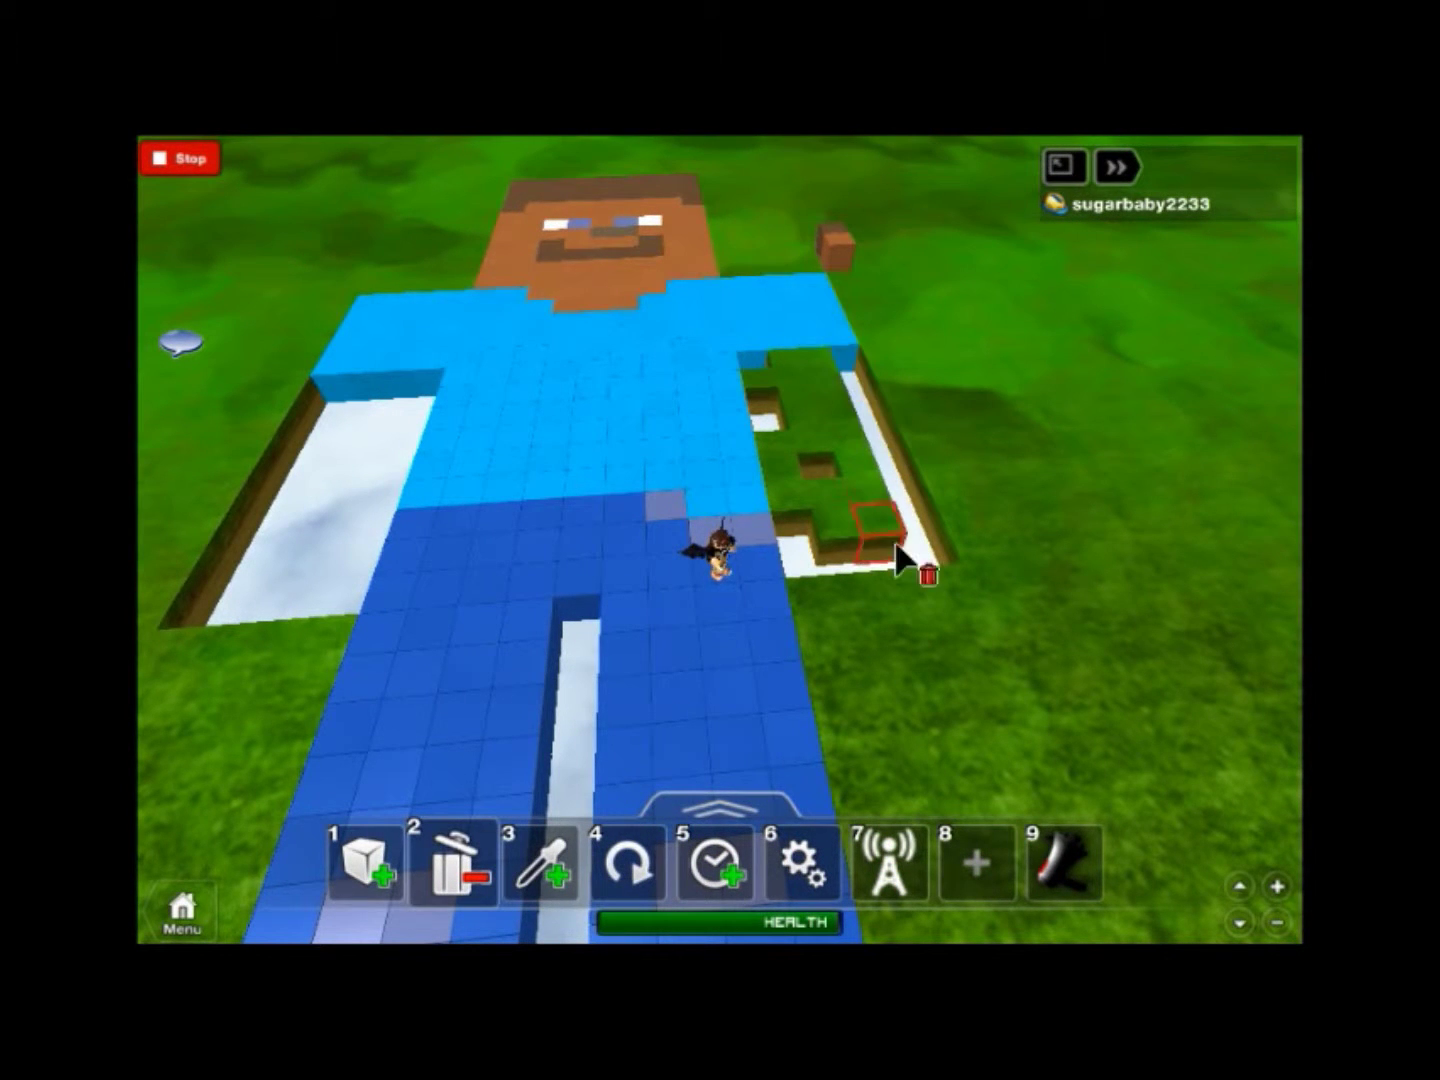
key("3")
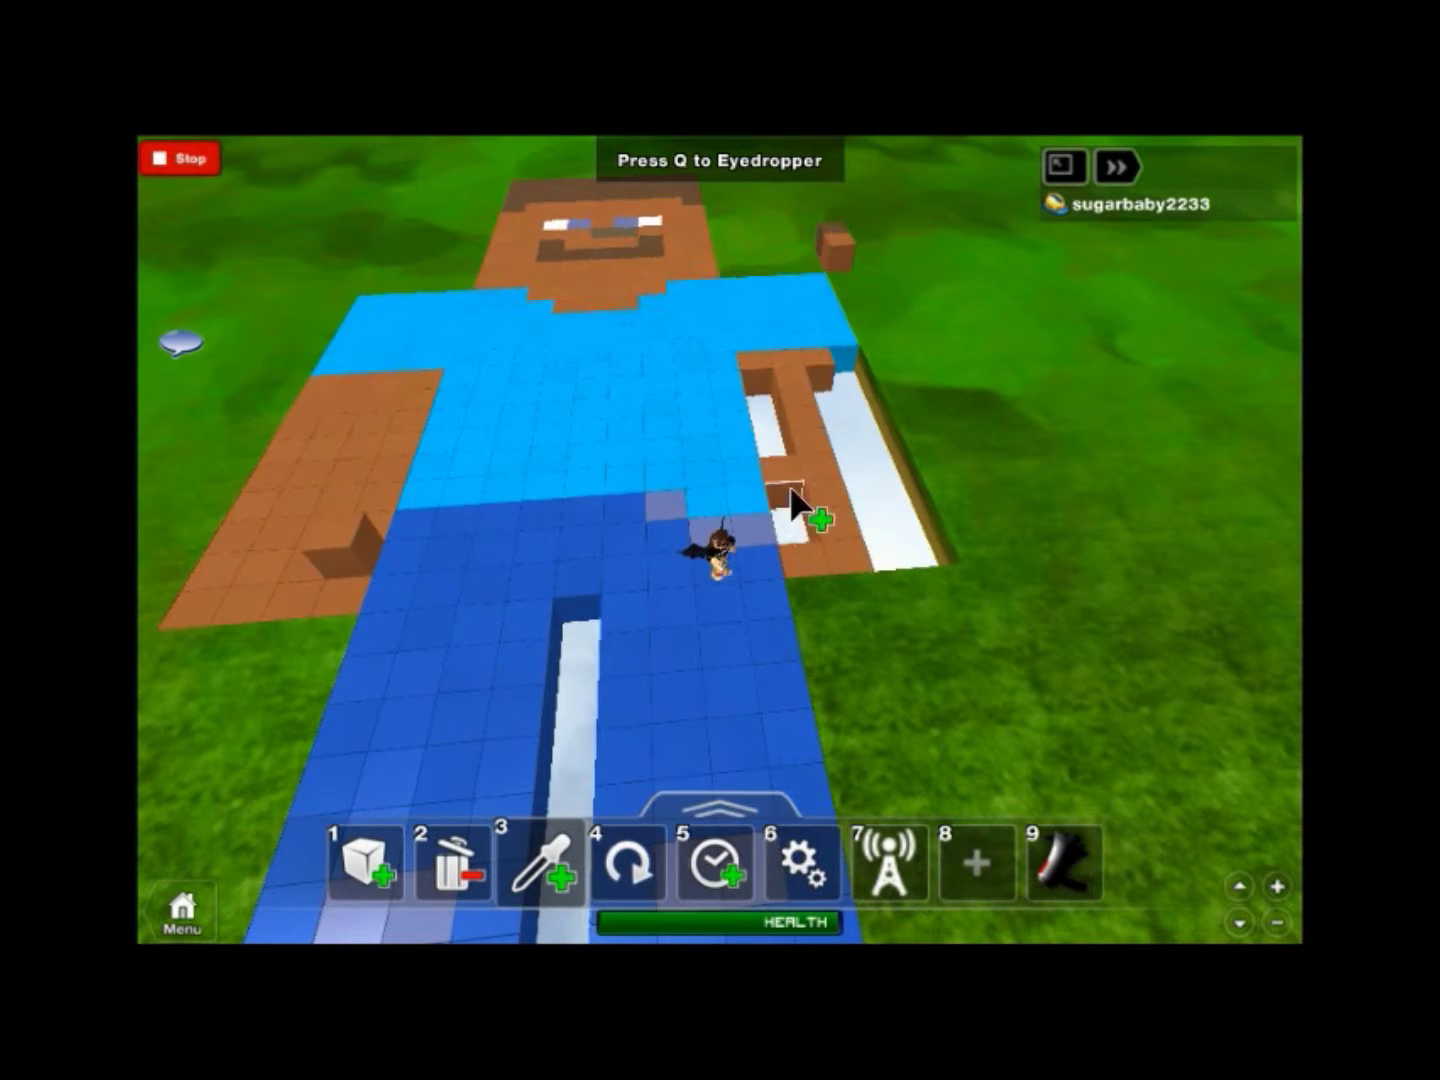
left_click(793, 503)
left_click(771, 421)
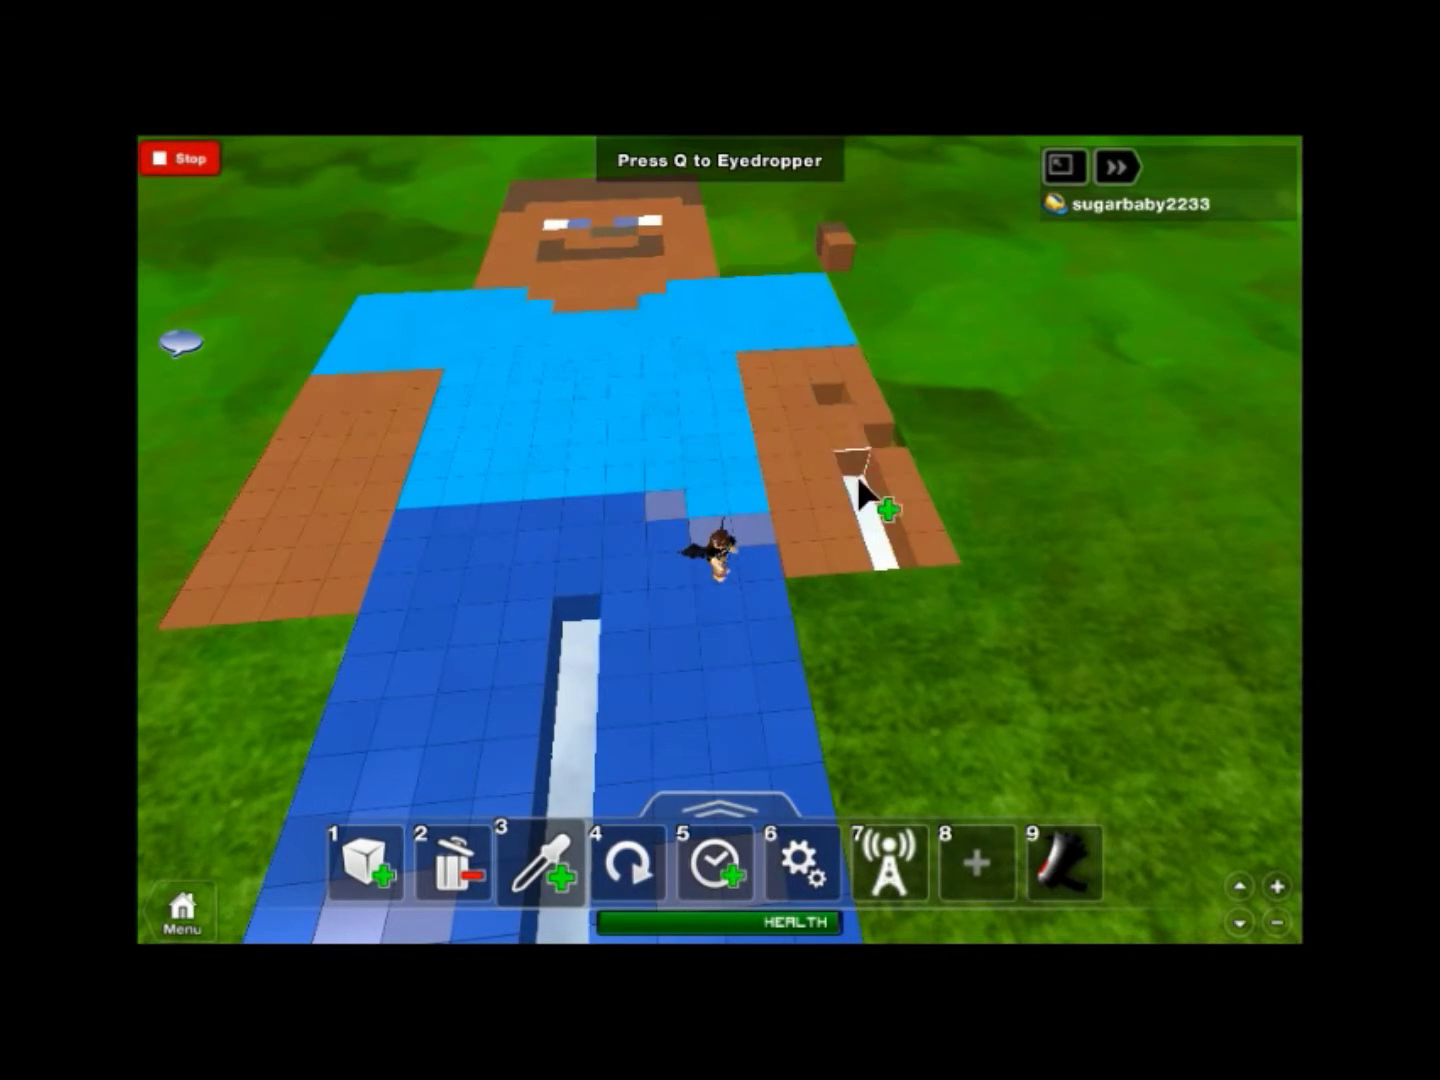